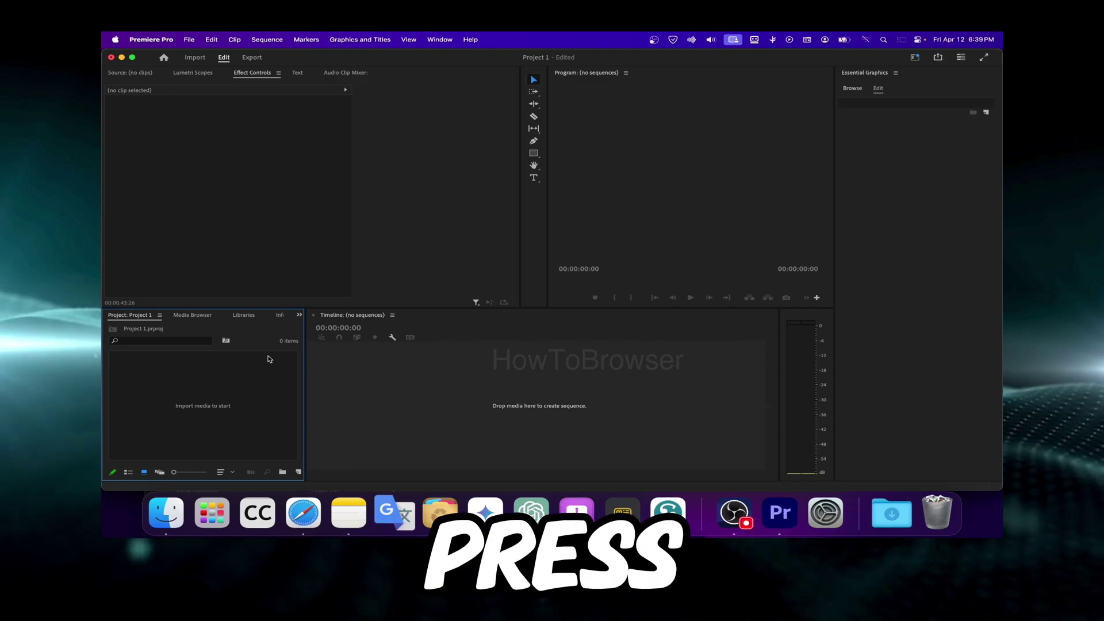
# Step: Import the "how to sound better in an adobe audition.mp4" video from the Downloads folder into the project
pyautogui.press('super+i')
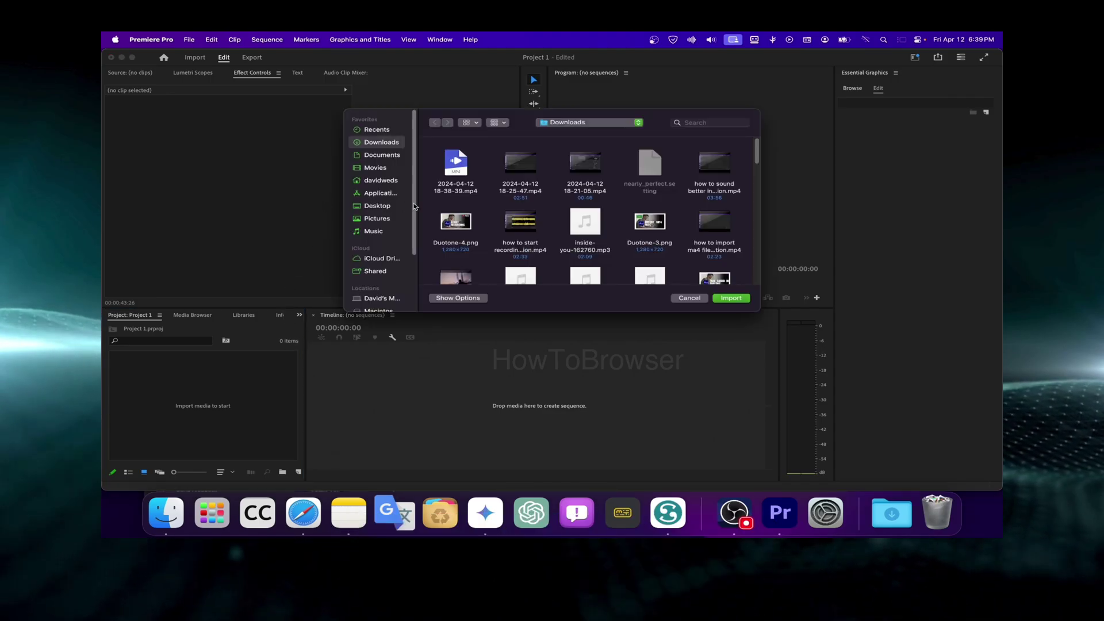
pyautogui.click(448, 179)
pyautogui.click(592, 168)
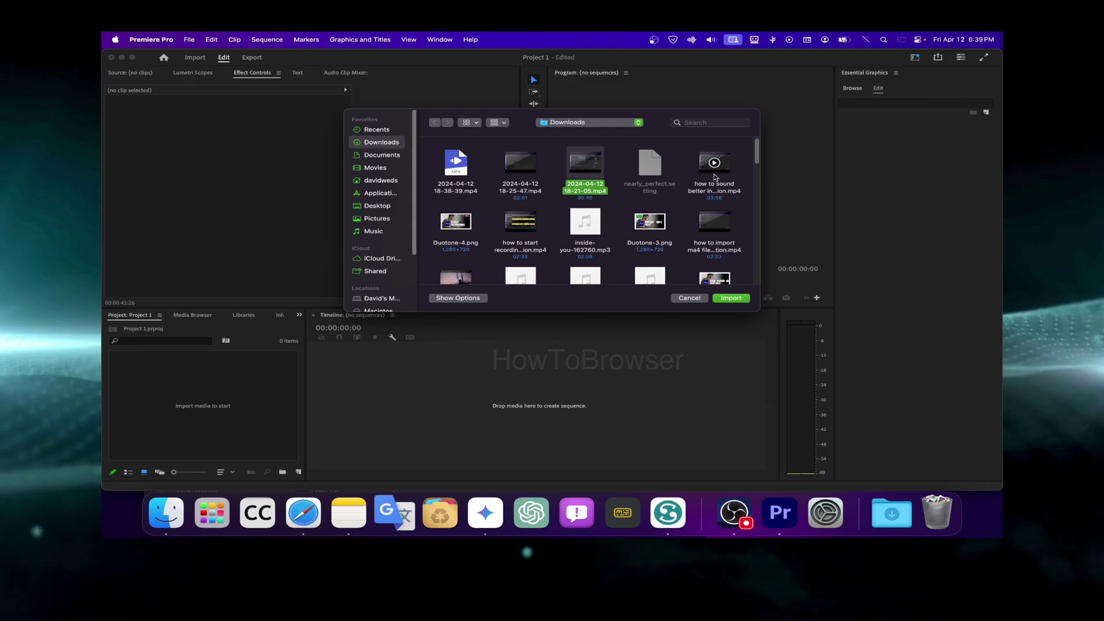
pyautogui.doubleClick(714, 170)
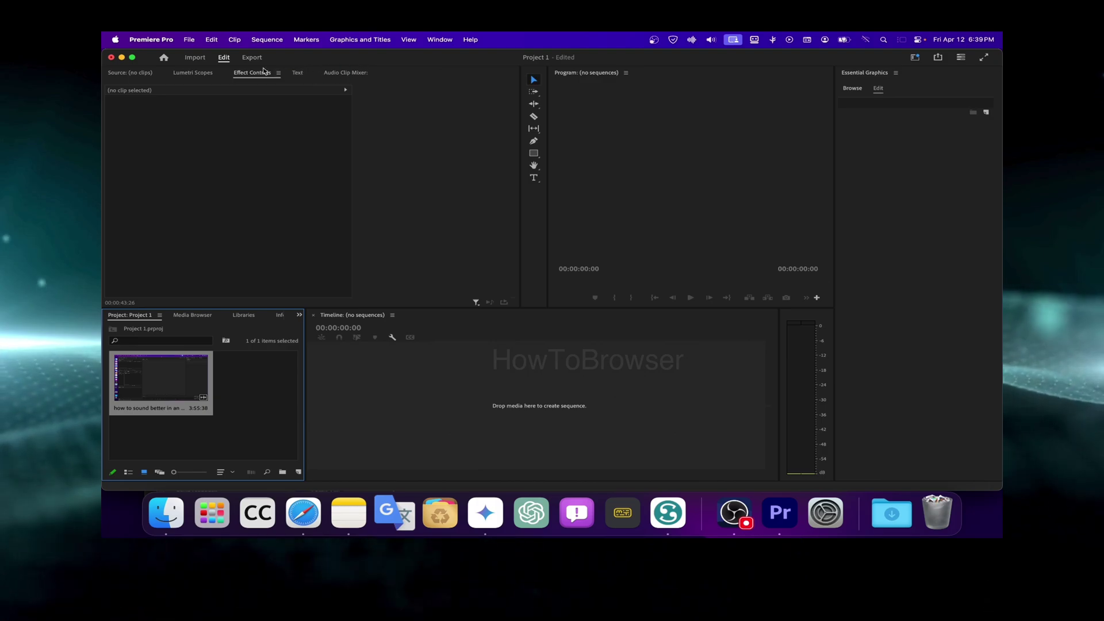
# Step: Close the Effect Controls and Text panels in the workspace
pyautogui.click(431, 42)
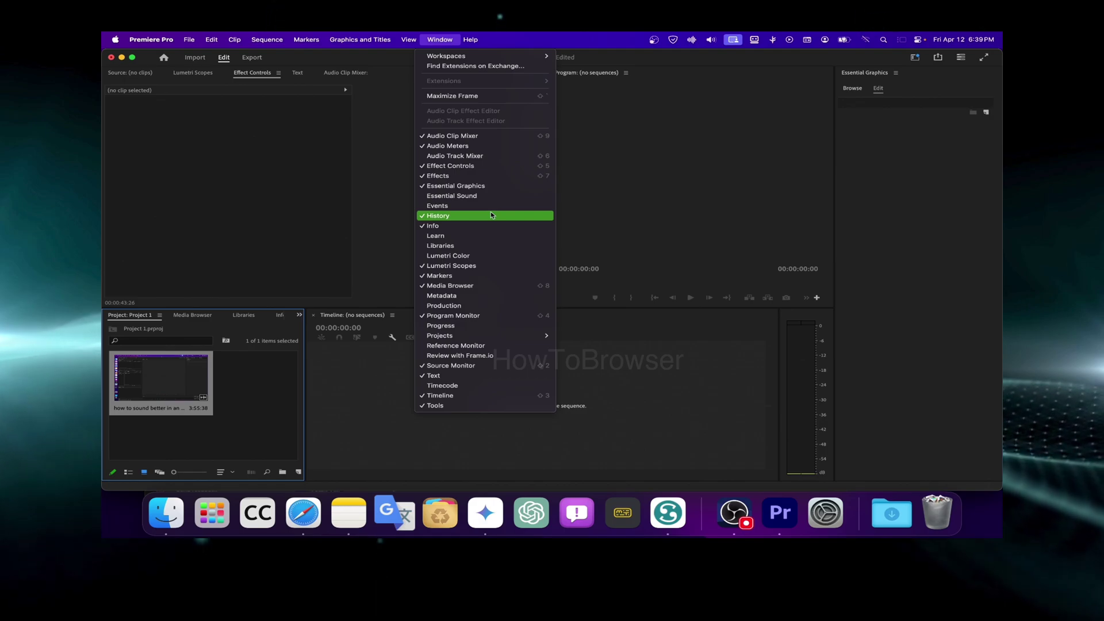
pyautogui.click(256, 136)
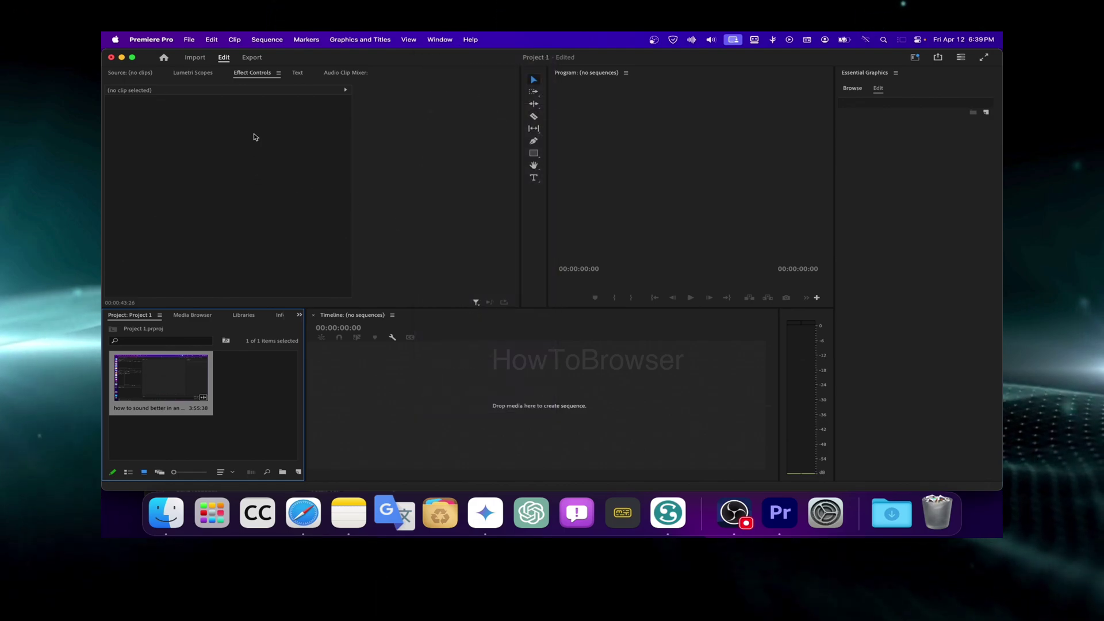
pyautogui.click(278, 72)
pyautogui.click(276, 82)
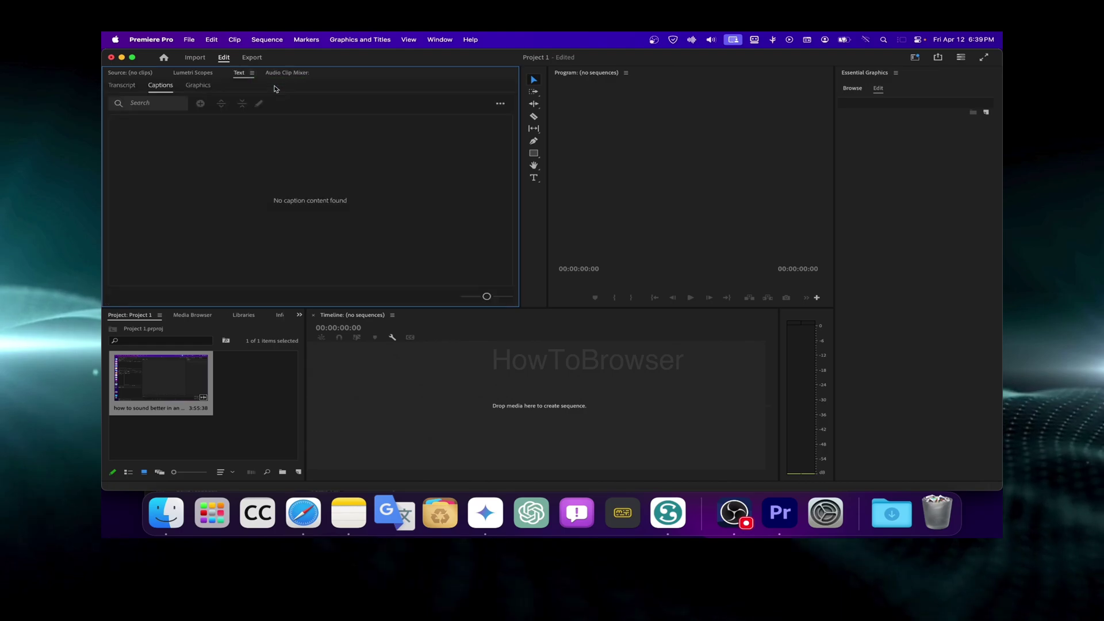
pyautogui.click(274, 75)
pyautogui.click(236, 75)
pyautogui.click(202, 74)
pyautogui.click(246, 76)
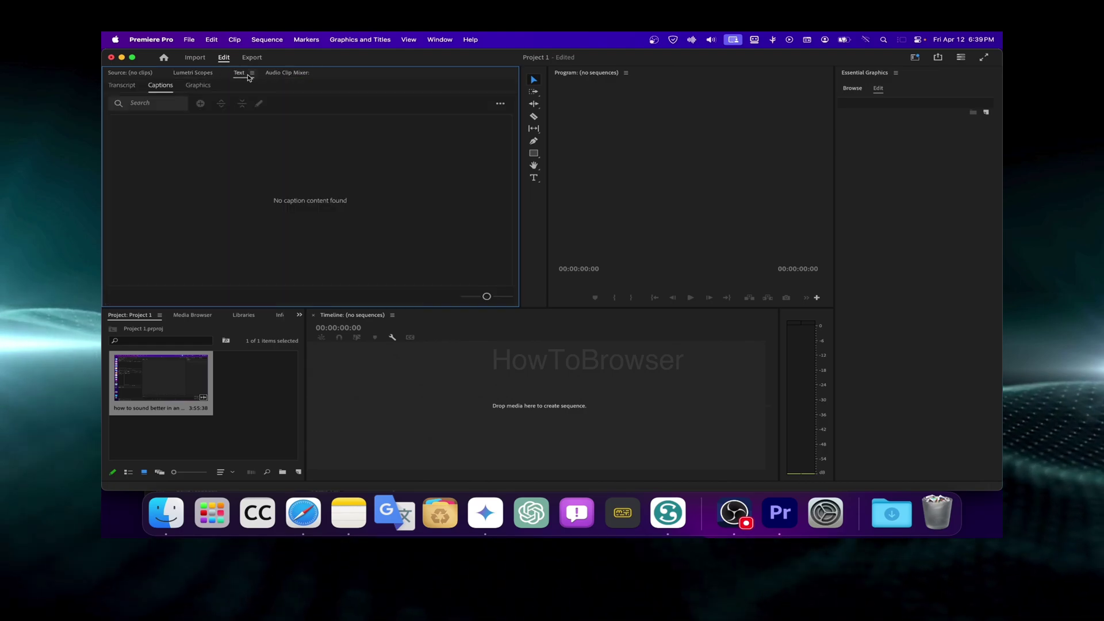
pyautogui.click(251, 73)
pyautogui.click(332, 79)
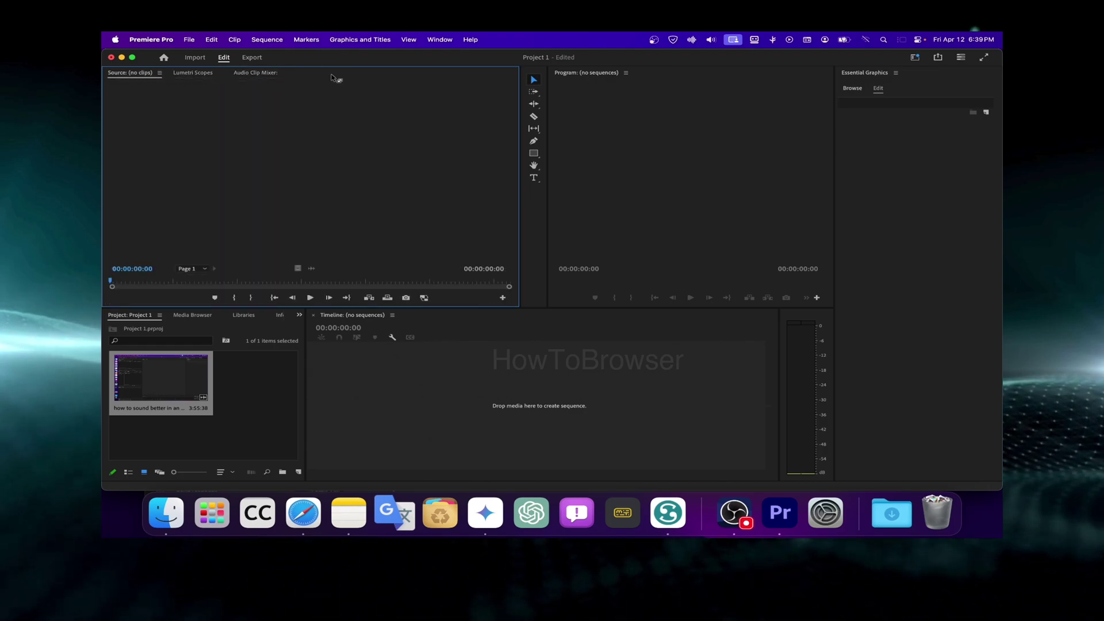
# Step: Reset the current workspace to its saved layout to restore the closed Effect Controls and Text panels
pyautogui.click(440, 39)
pyautogui.moveTo(460, 56)
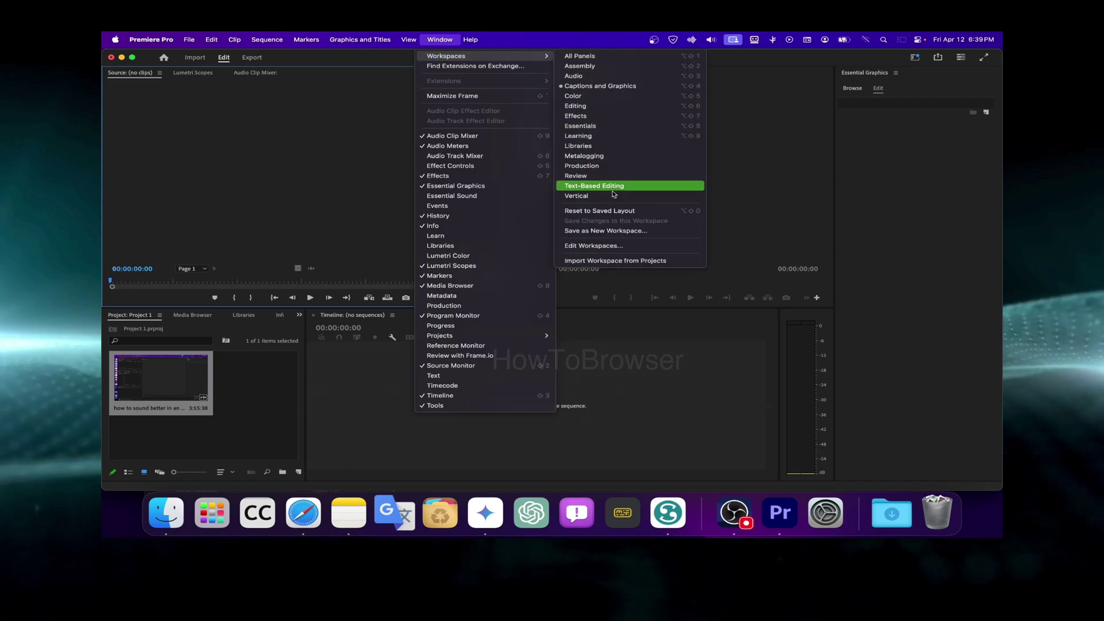
pyautogui.click(601, 210)
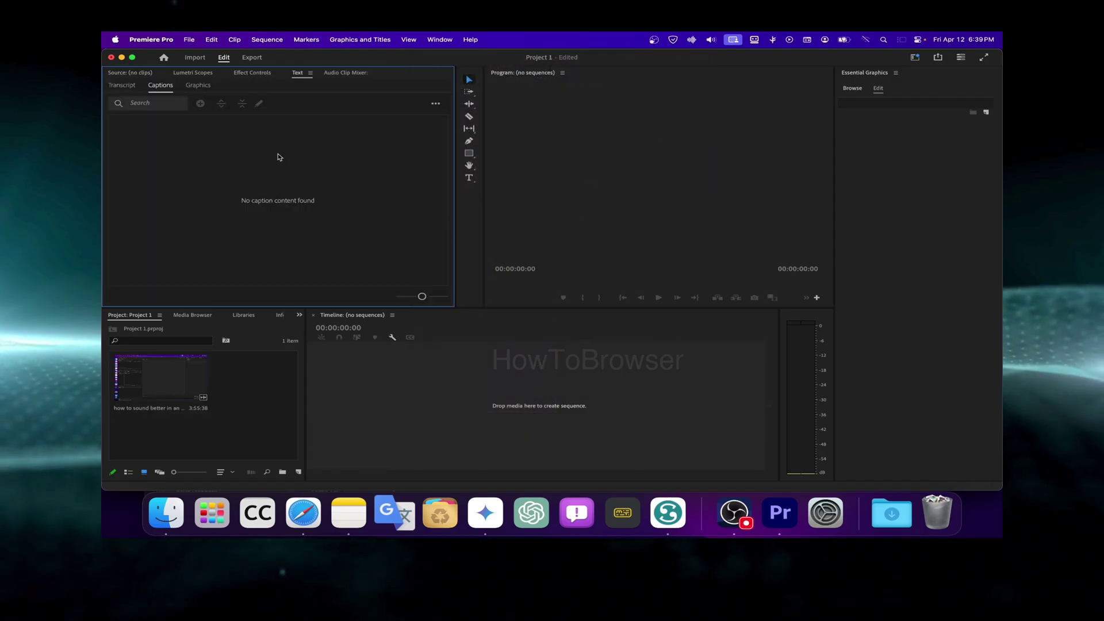
# Step: Bring the Source monitor to the front and close the Project panel
pyautogui.click(253, 73)
pyautogui.click(122, 73)
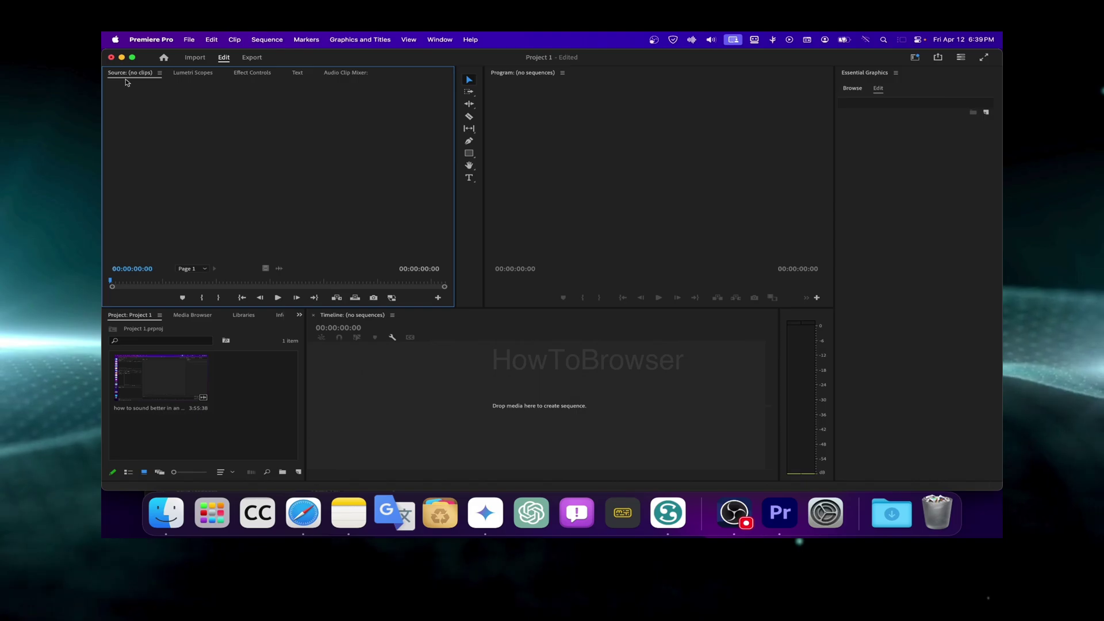
pyautogui.click(184, 401)
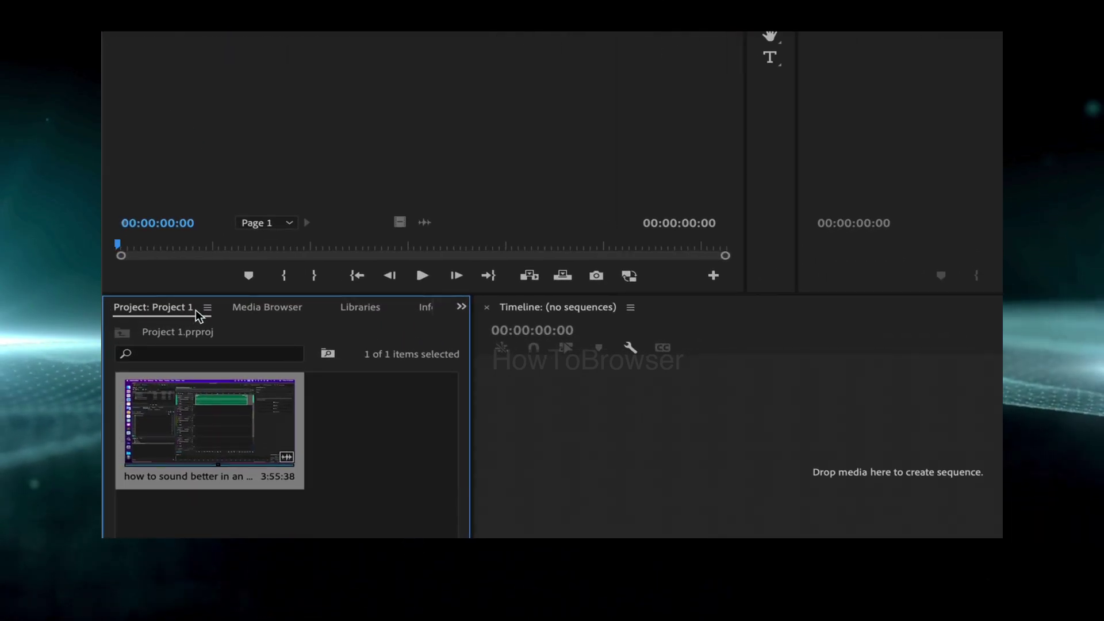
pyautogui.click(207, 308)
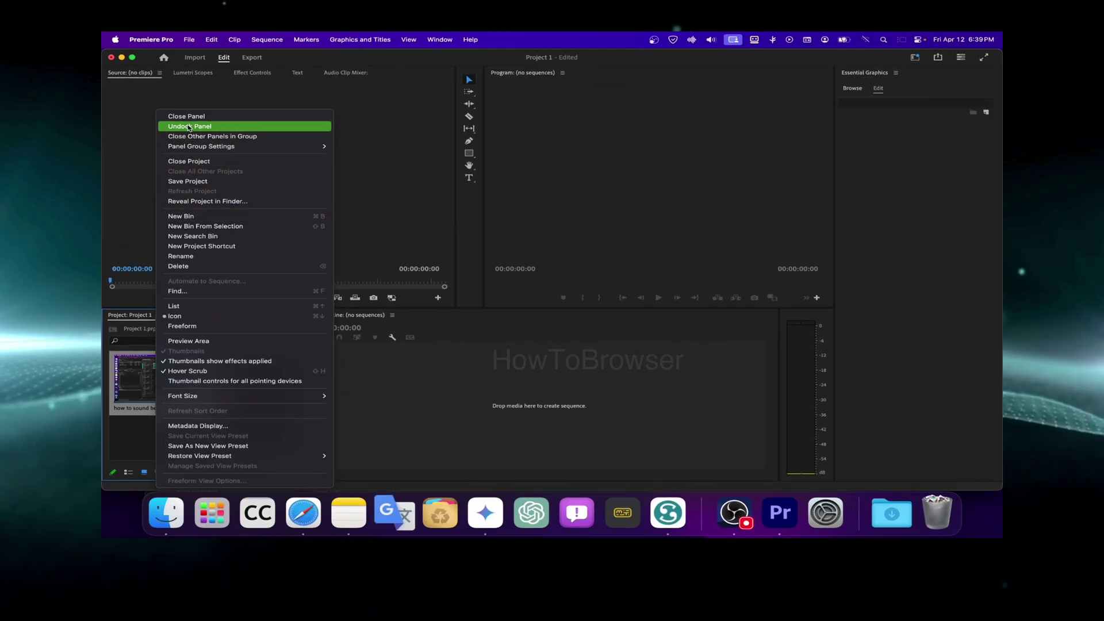
pyautogui.click(259, 123)
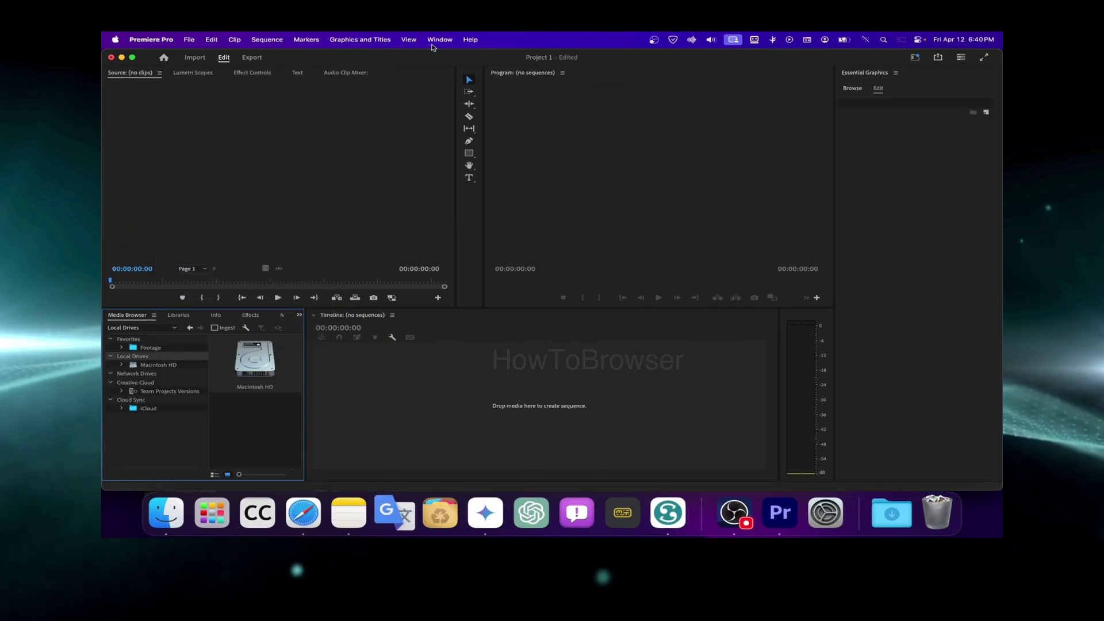
# Step: Bring back the closed Project panel by resetting the workspace to its saved layout
pyautogui.click(438, 39)
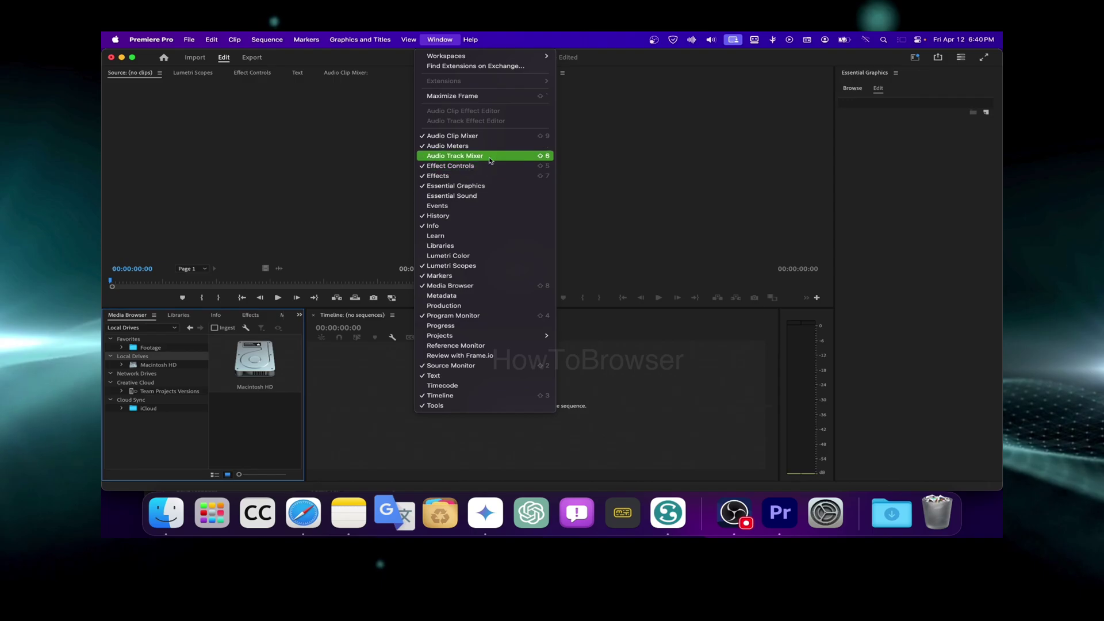
pyautogui.moveTo(489, 55)
pyautogui.click(601, 212)
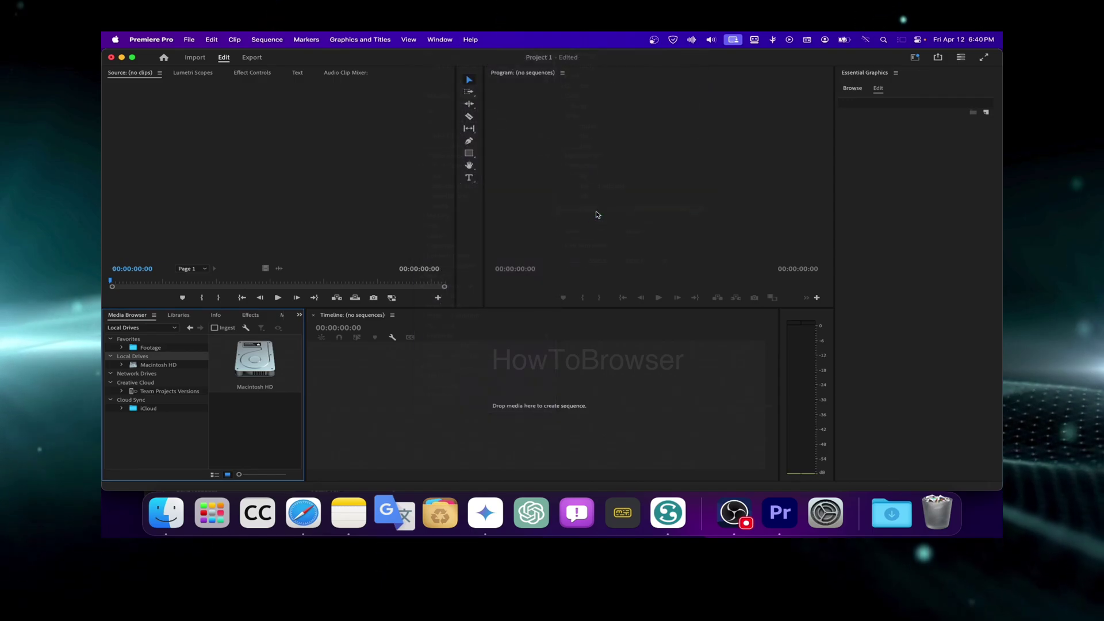
# Step: Create a sequence from the imported video clip and expand the Video 1 and Audio 1 tracks in the timeline
pyautogui.click(177, 374)
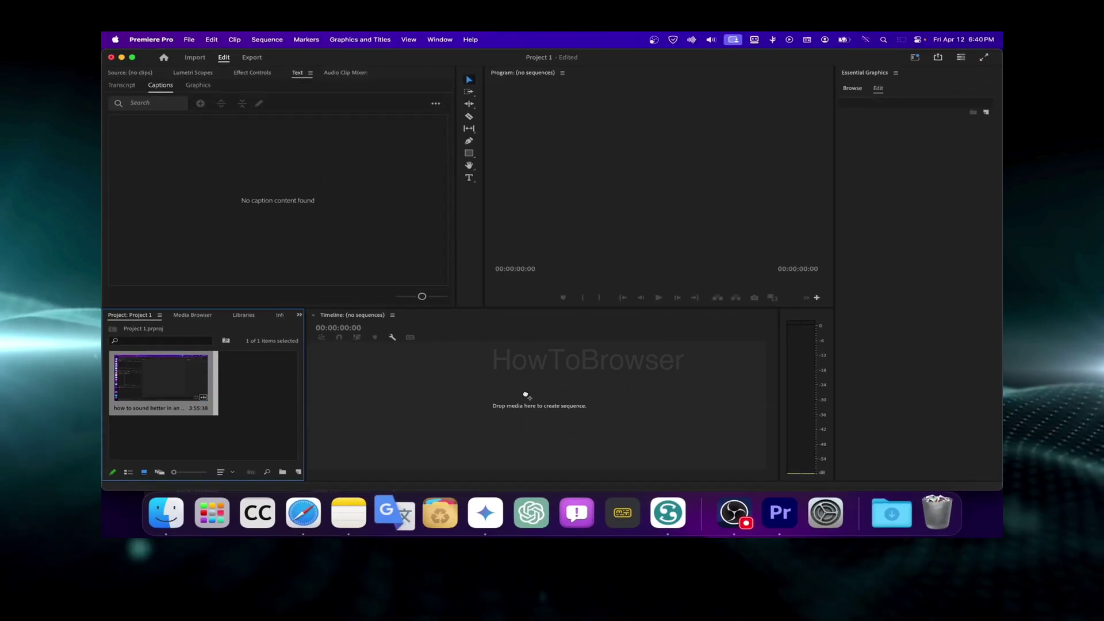
pyautogui.moveTo(166, 377); pyautogui.dragTo(533, 401)
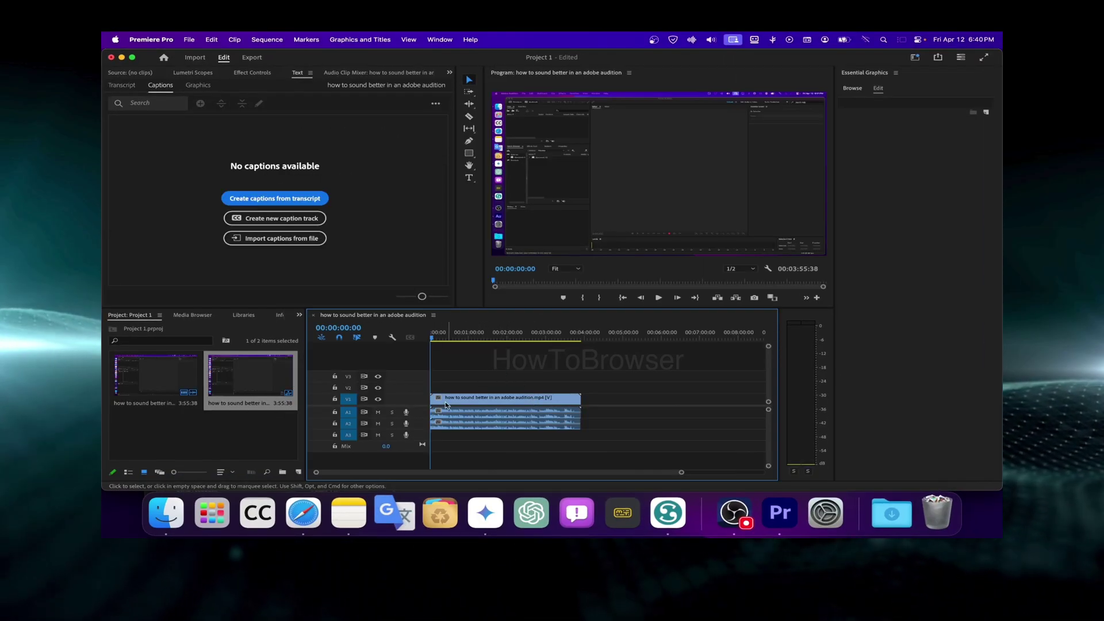
pyautogui.doubleClick(413, 402)
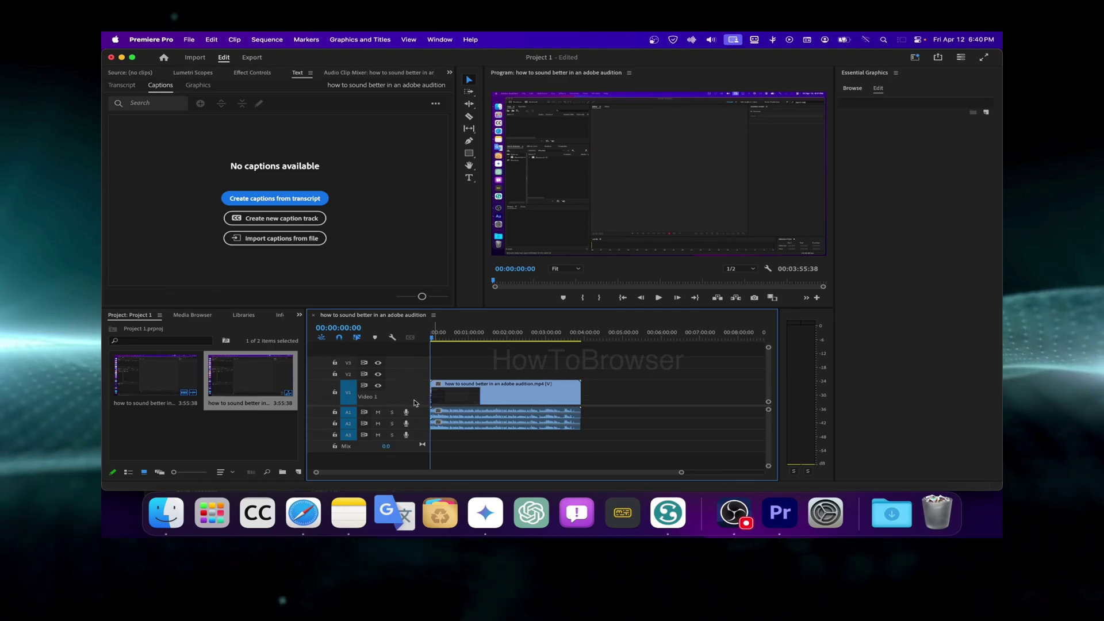
pyautogui.doubleClick(418, 413)
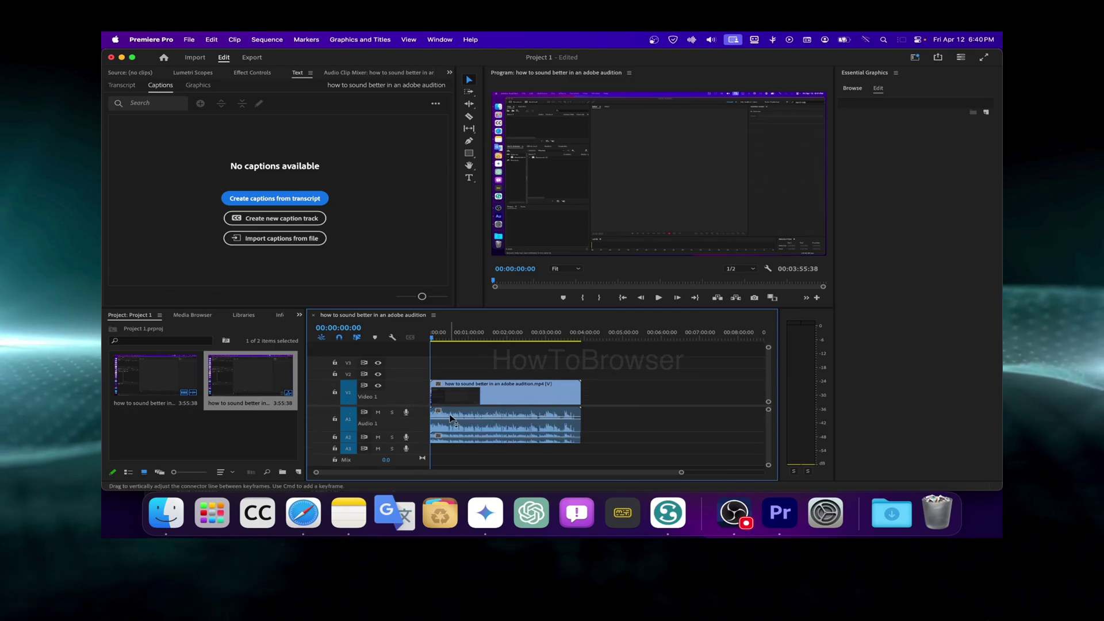
# Step: Select the clip with its audio in the sequence and turn off linked selection and snapping
pyautogui.moveTo(451, 418); pyautogui.dragTo(452, 421)
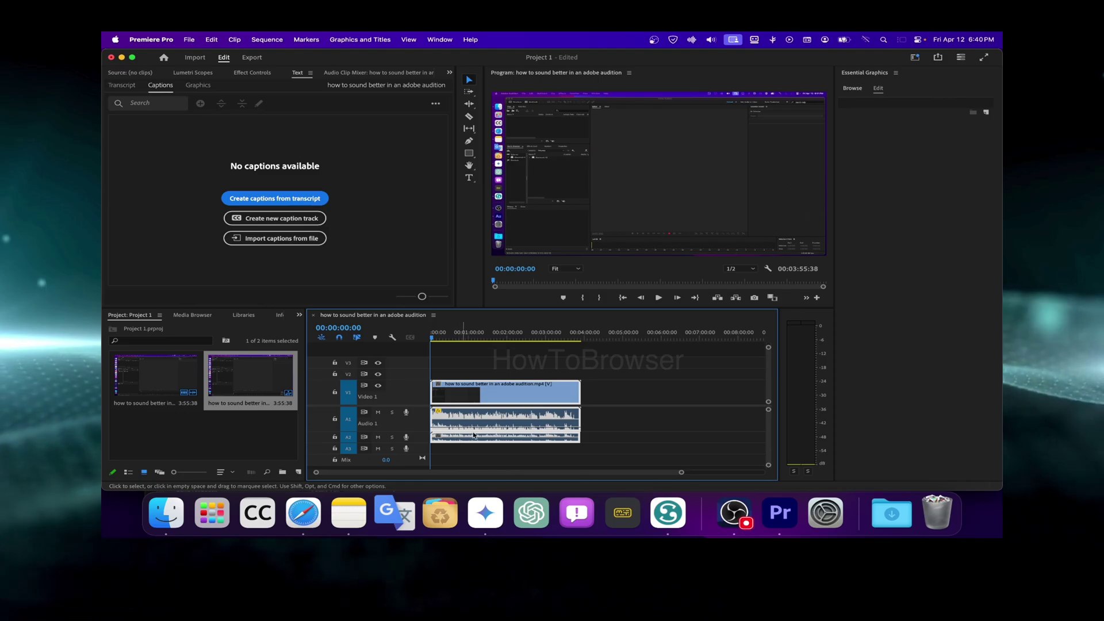
pyautogui.click(613, 439)
pyautogui.moveTo(613, 440); pyautogui.dragTo(495, 407)
pyautogui.click(356, 337)
pyautogui.click(338, 338)
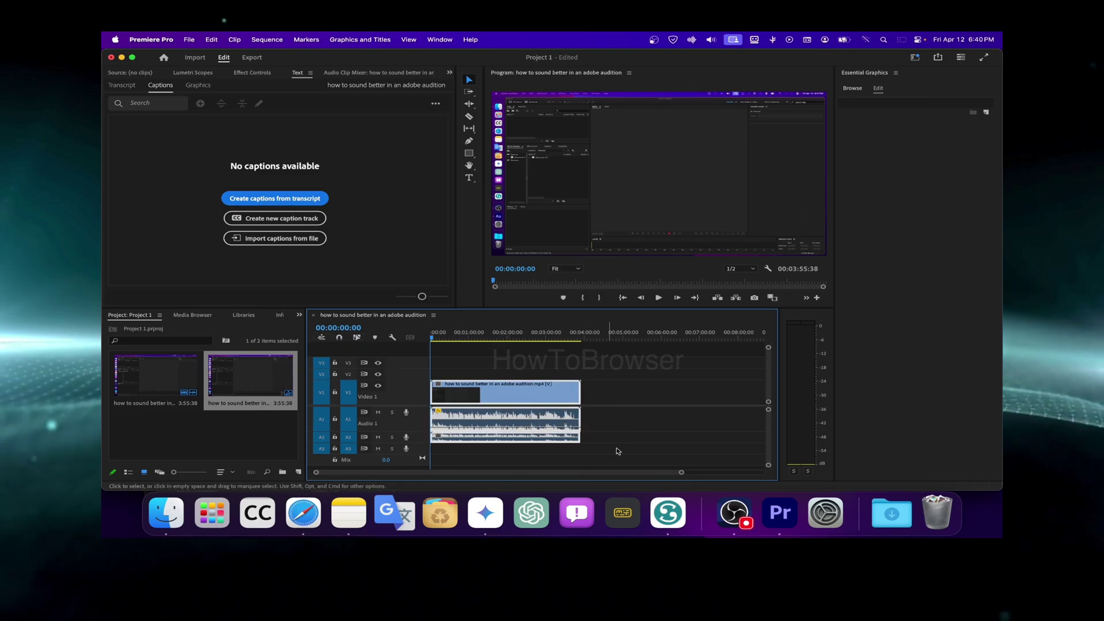
# Step: Cut the clip's audio from the timeline, check the sequence at 00:00:56:04, and undo the cut
pyautogui.rightClick(488, 422)
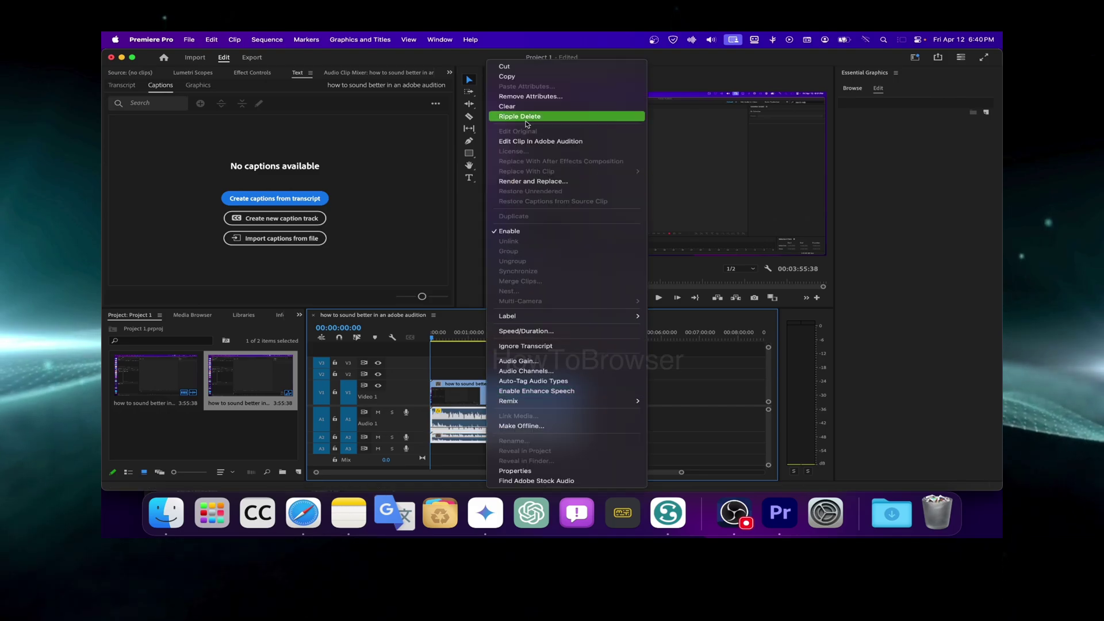
pyautogui.click(519, 67)
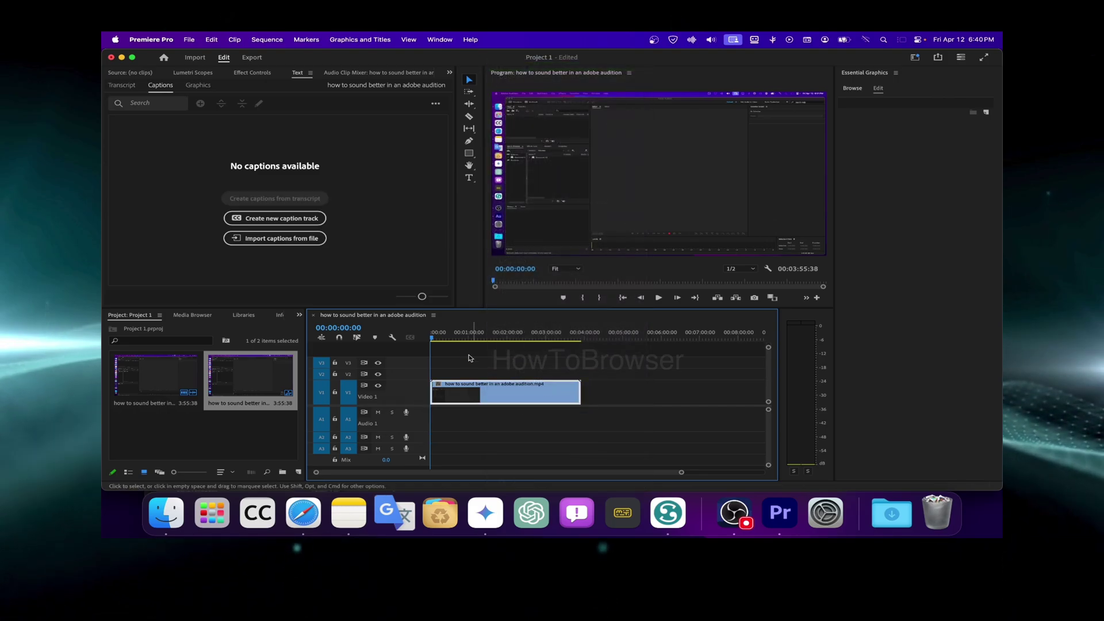
pyautogui.moveTo(467, 340); pyautogui.dragTo(468, 344)
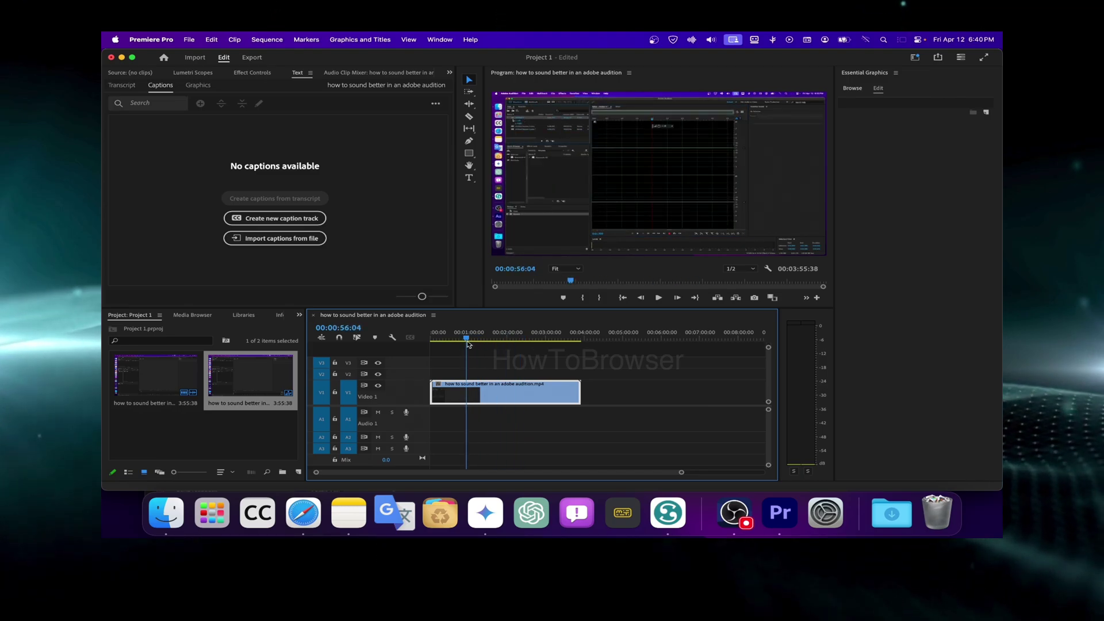
pyautogui.press('super+z')
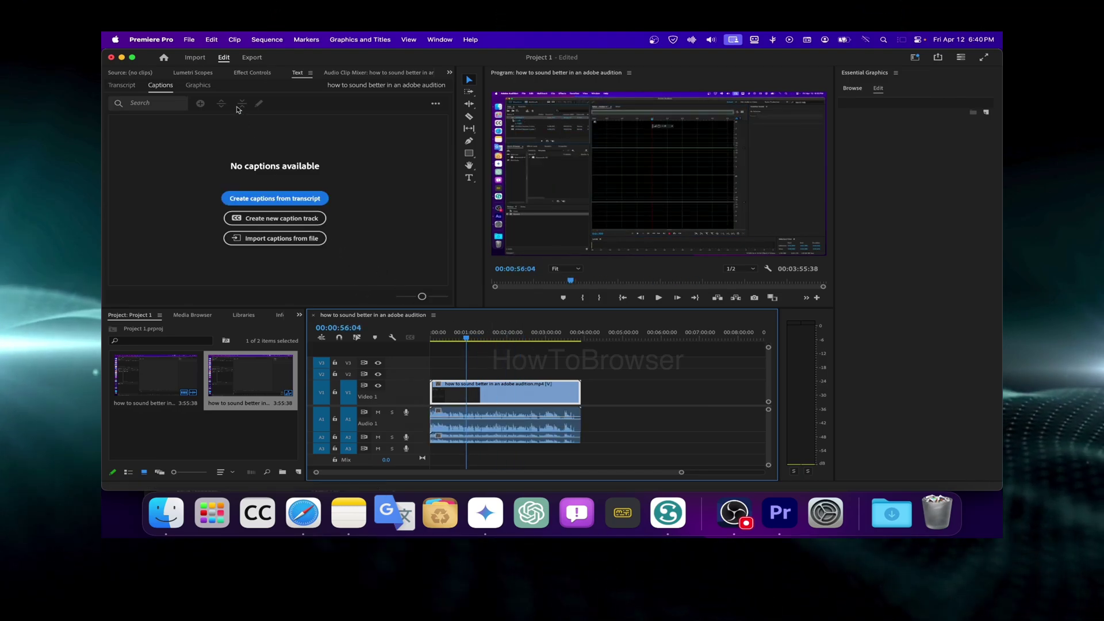
# Step: Show the transcript view of the Text panel and transcribe the source clip "how to sound better in an adobe audition.mp4"
pyautogui.click(244, 75)
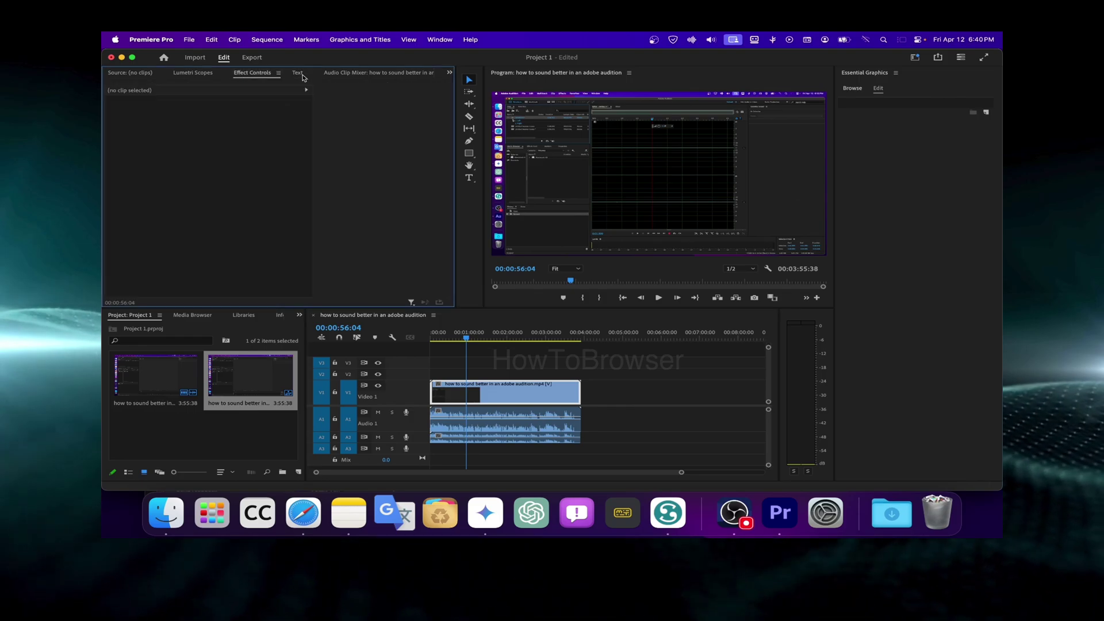
pyautogui.click(298, 74)
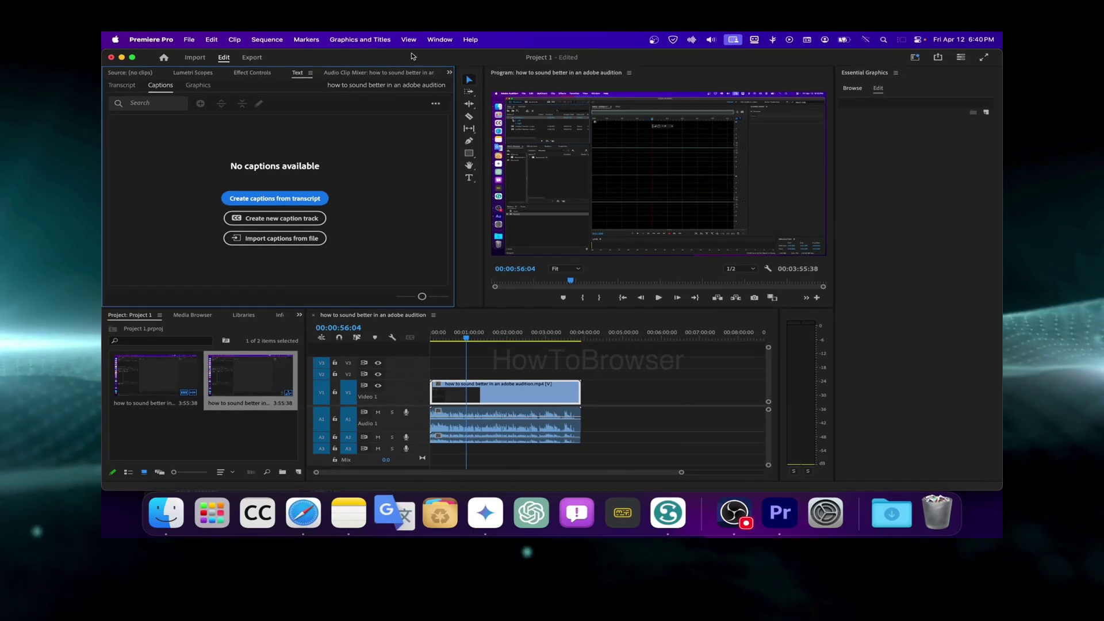
pyautogui.click(440, 39)
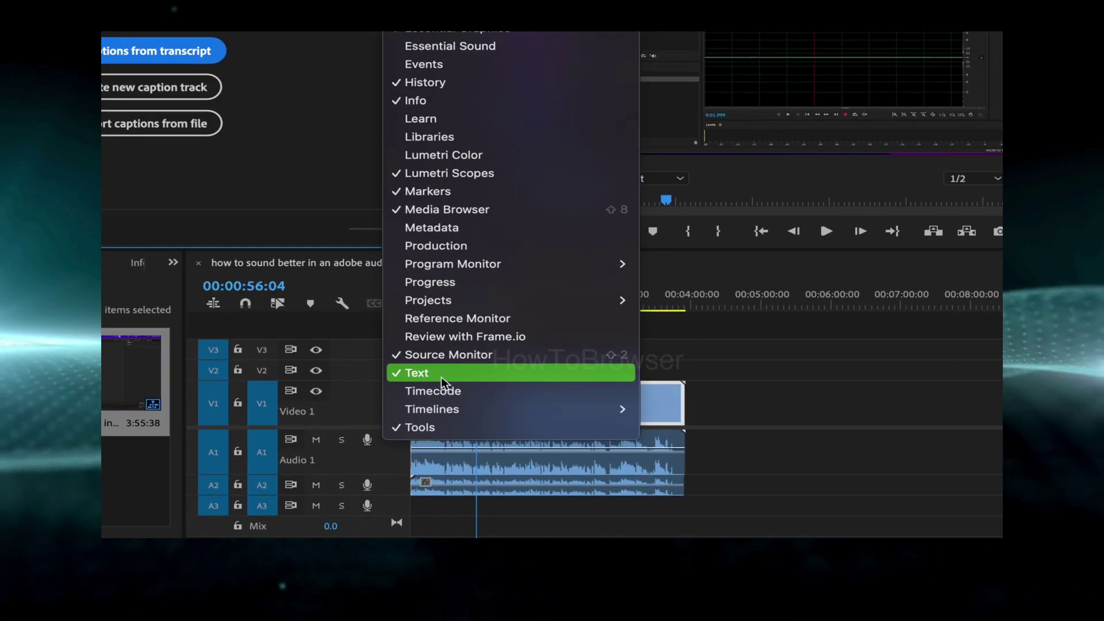
pyautogui.click(440, 374)
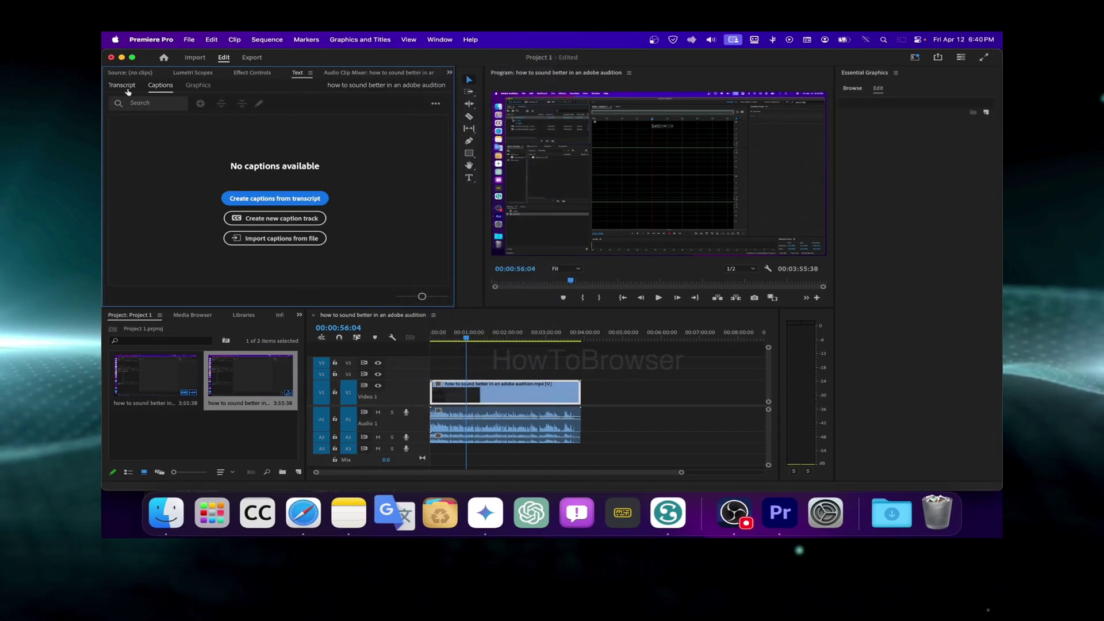
pyautogui.click(122, 85)
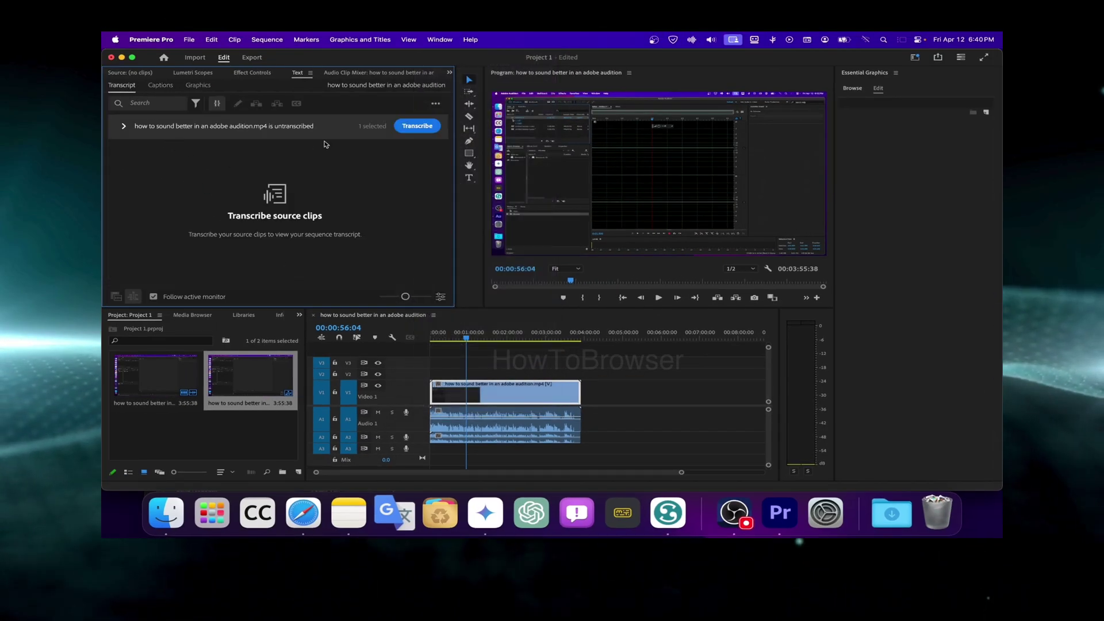
pyautogui.click(405, 128)
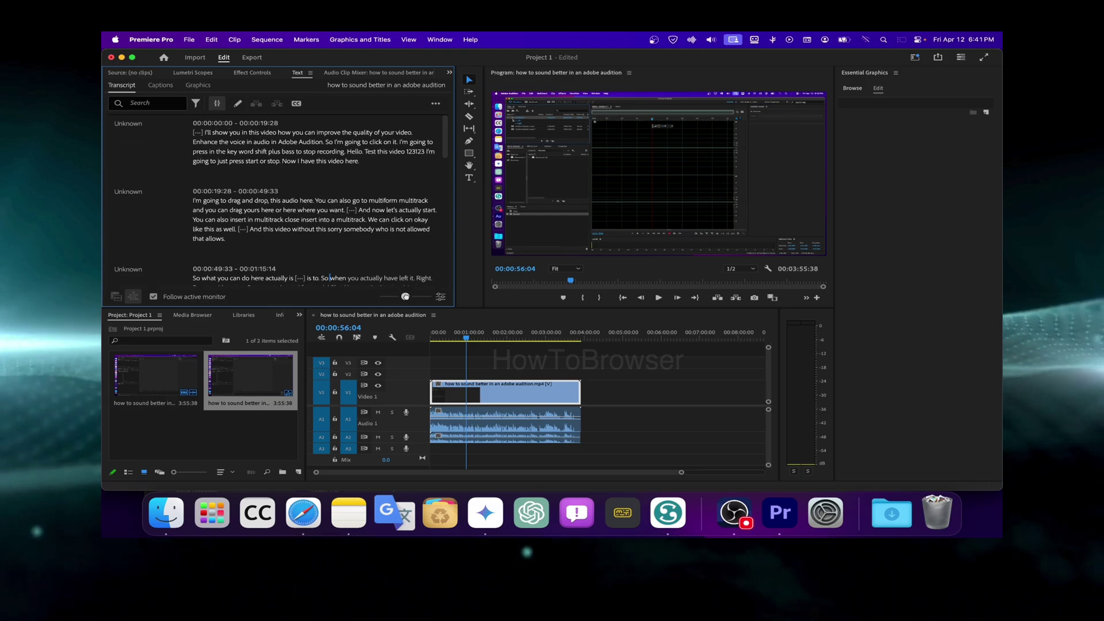
# Step: Create captions from the transcript using the Subtitle default preset, with maximum length 7 characters, minimum duration 1.2 seconds, gap 0 frames and single lines
pyautogui.moveTo(420, 298); pyautogui.dragTo(367, 298)
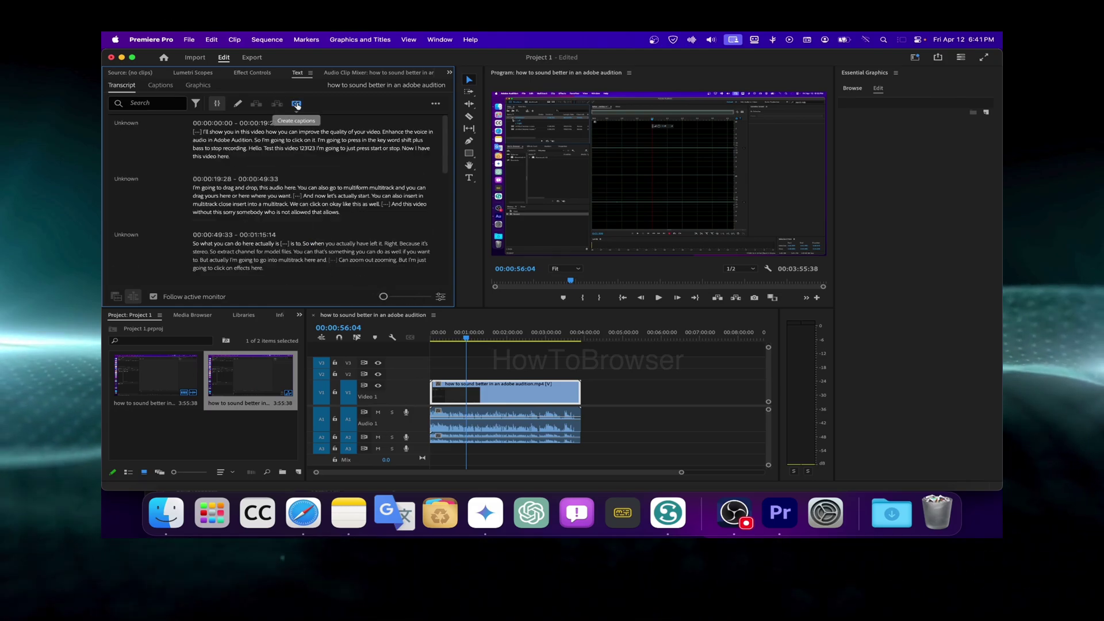
pyautogui.click(297, 104)
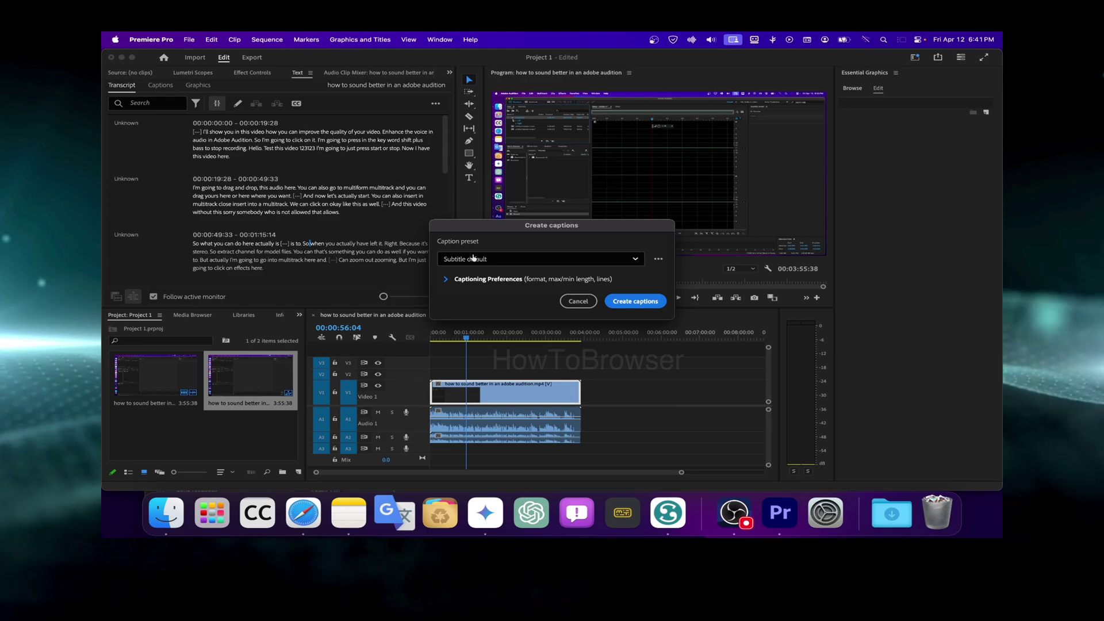
pyautogui.click(618, 386)
pyautogui.click(618, 386)
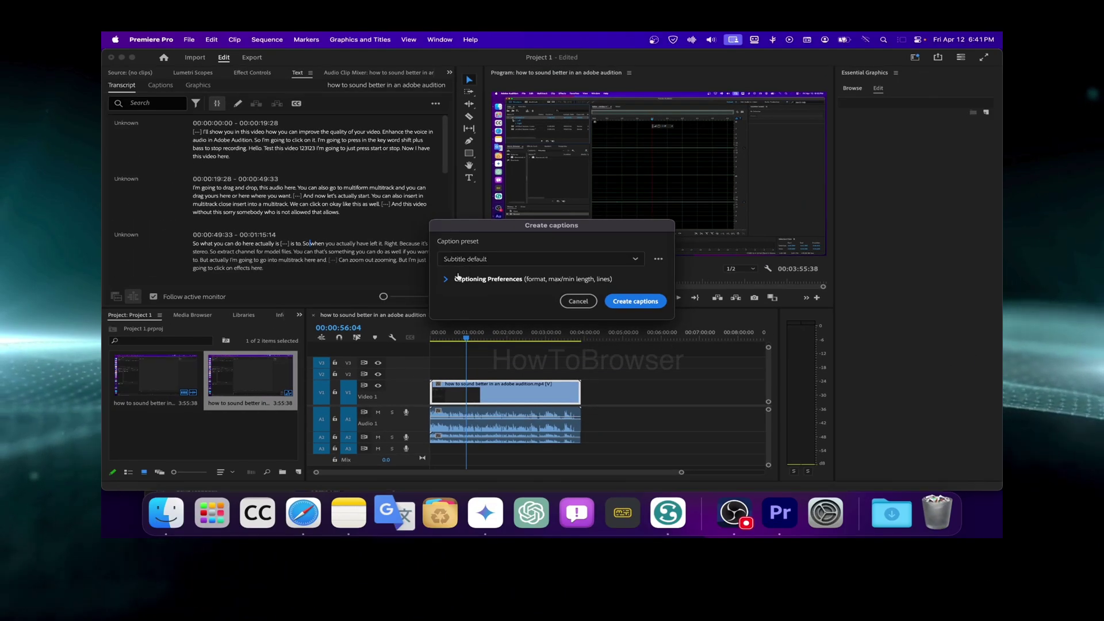
pyautogui.click(446, 279)
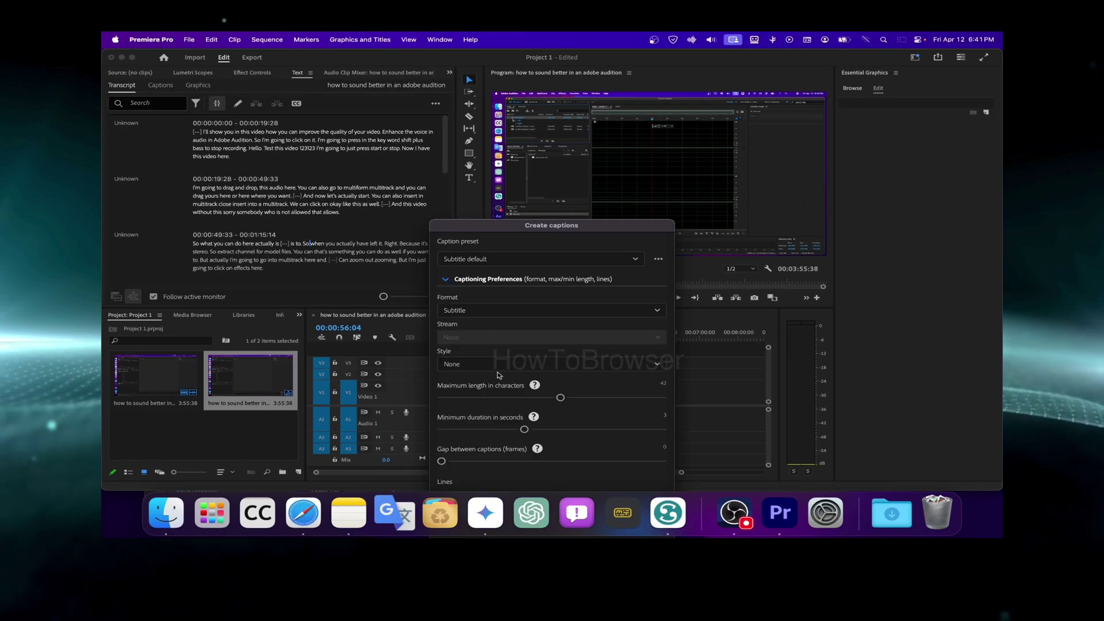
pyautogui.moveTo(441, 398); pyautogui.dragTo(448, 405)
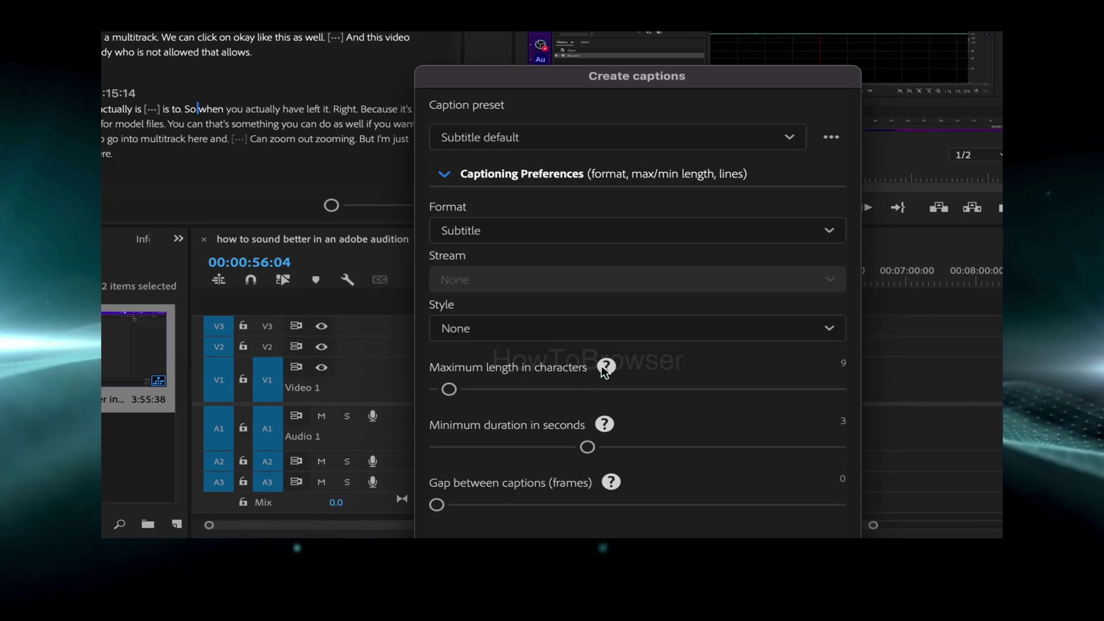
pyautogui.moveTo(608, 371)
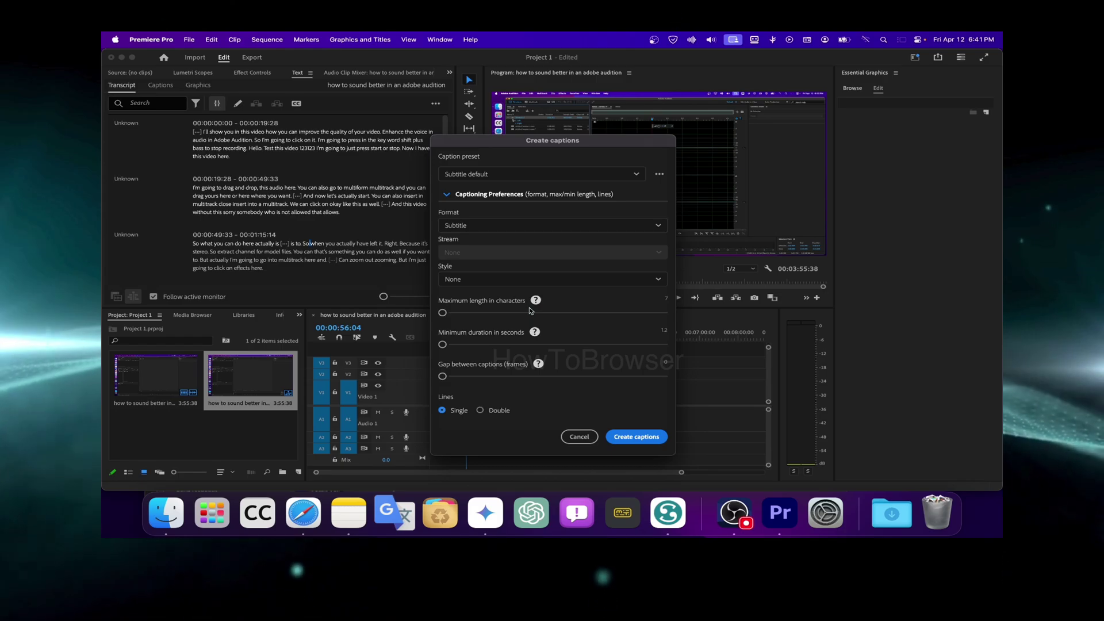
pyautogui.click(638, 436)
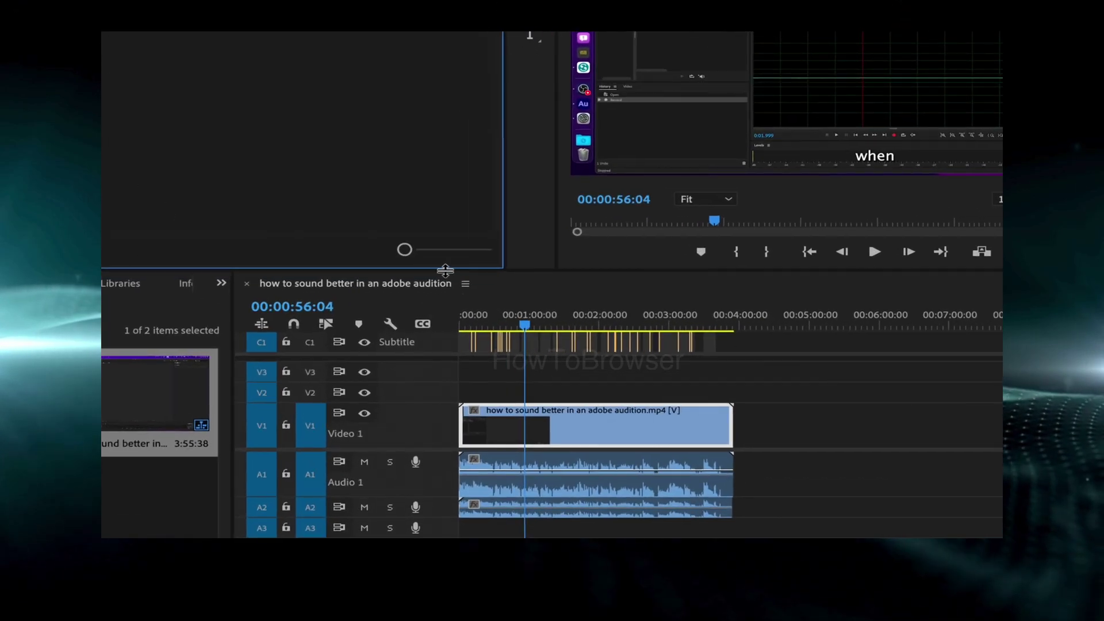
# Step: Enlarge the timeline area, place the playhead at 00:00:55:40 and select the "So" caption on the subtitle track
pyautogui.moveTo(443, 269); pyautogui.dragTo(446, 237)
pyautogui.moveTo(438, 347); pyautogui.dragTo(442, 365)
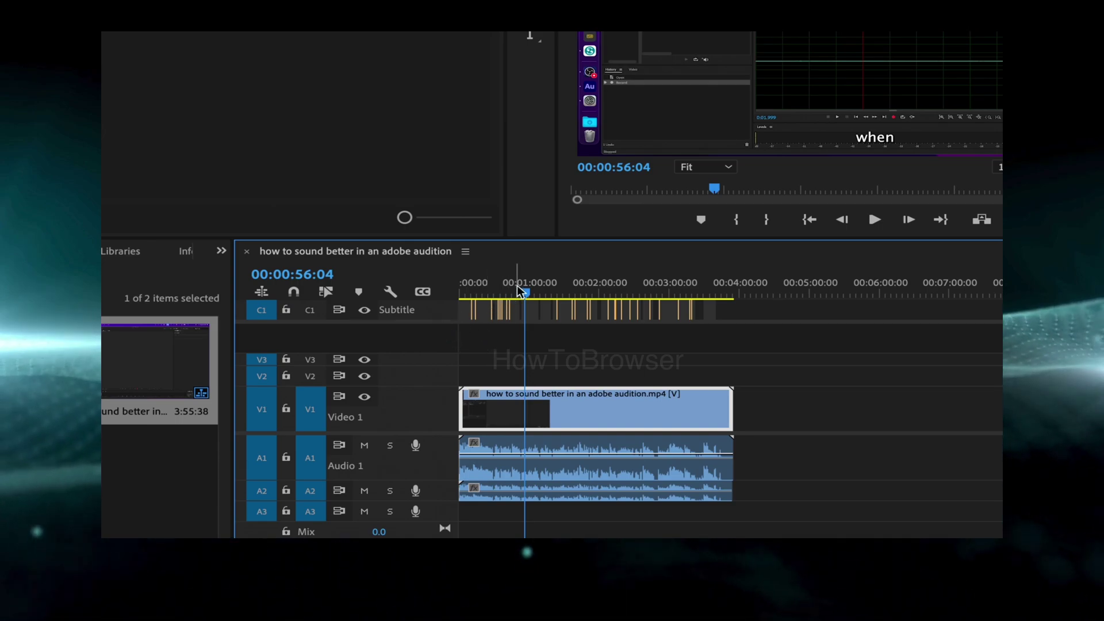
pyautogui.scroll(8, 518, 301)
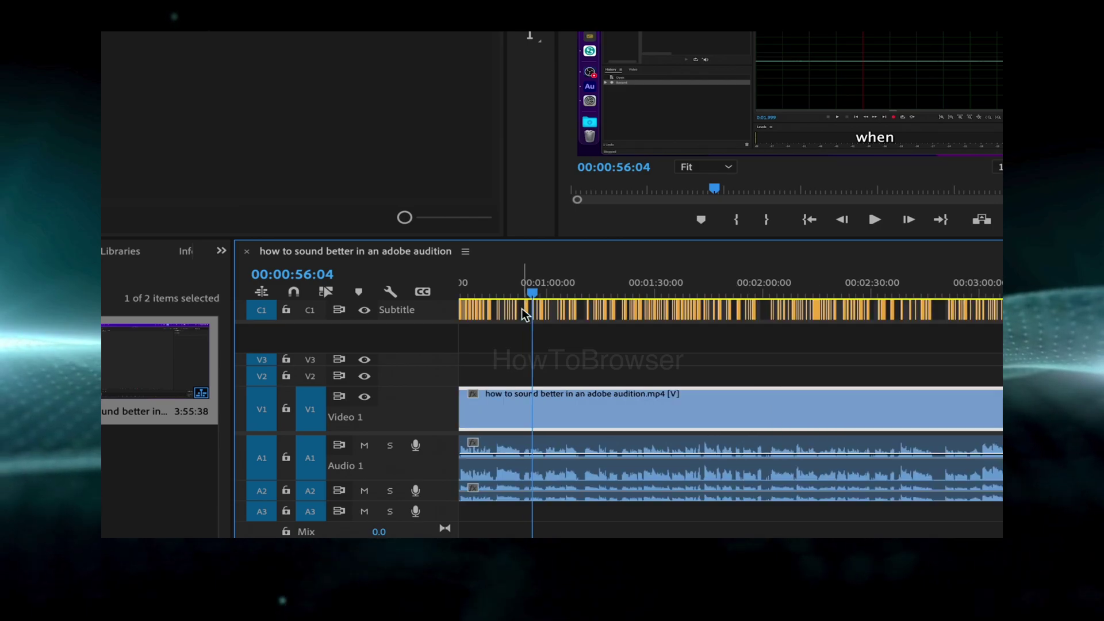
pyautogui.press('=')
pyautogui.press('=')
pyautogui.press('=')
pyautogui.press('=')
pyautogui.press('=')
pyautogui.press('=')
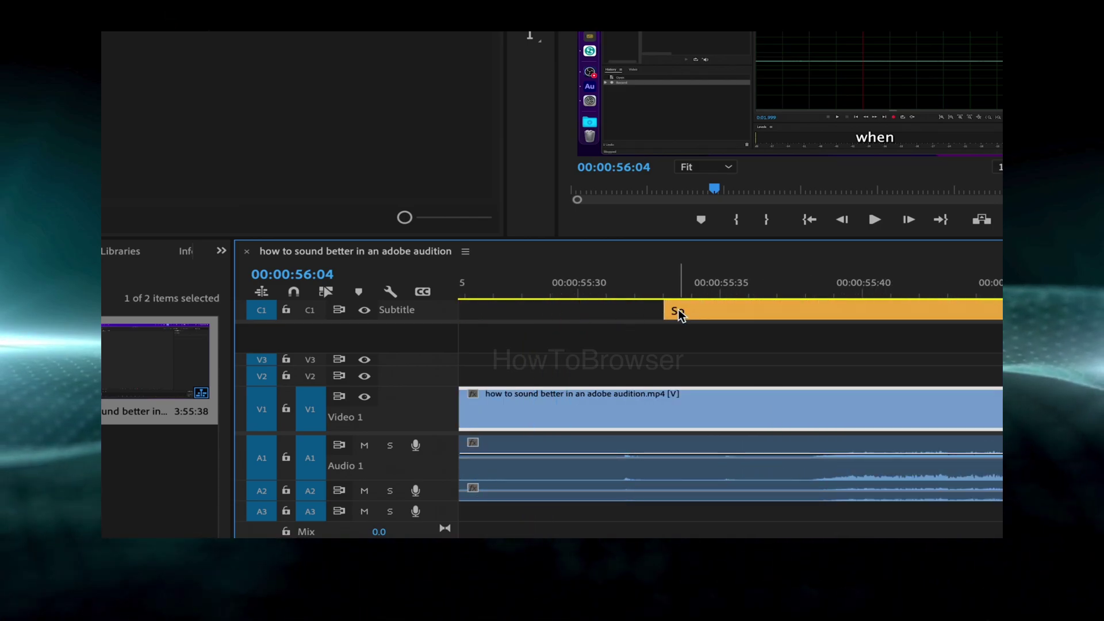
pyautogui.scroll(-3, 692, 310)
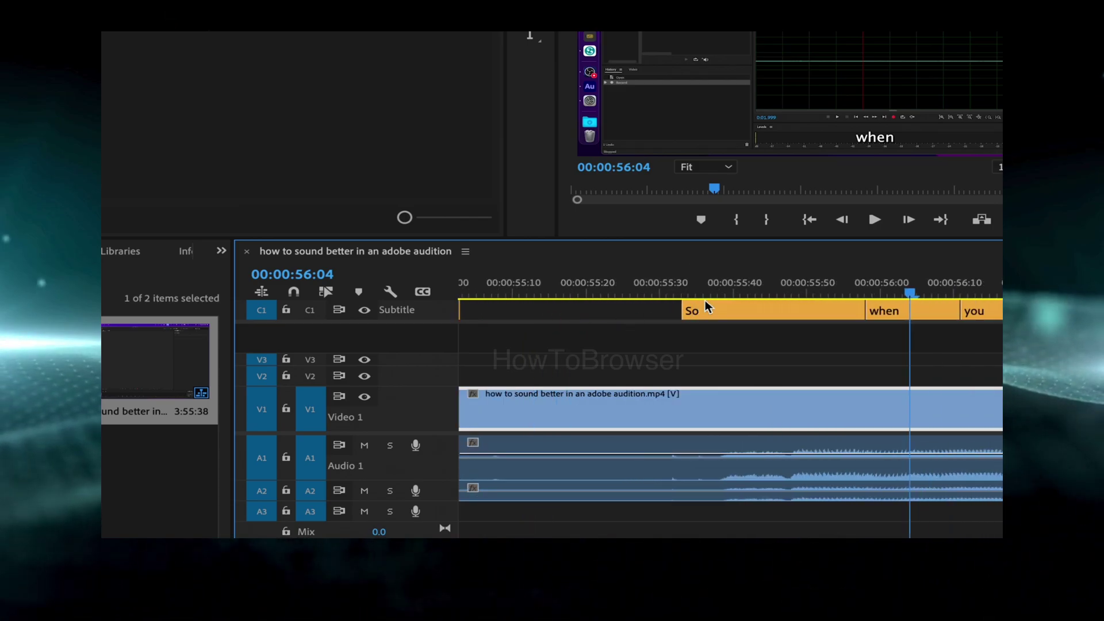
pyautogui.moveTo(726, 290); pyautogui.dragTo(736, 290)
pyautogui.click(739, 313)
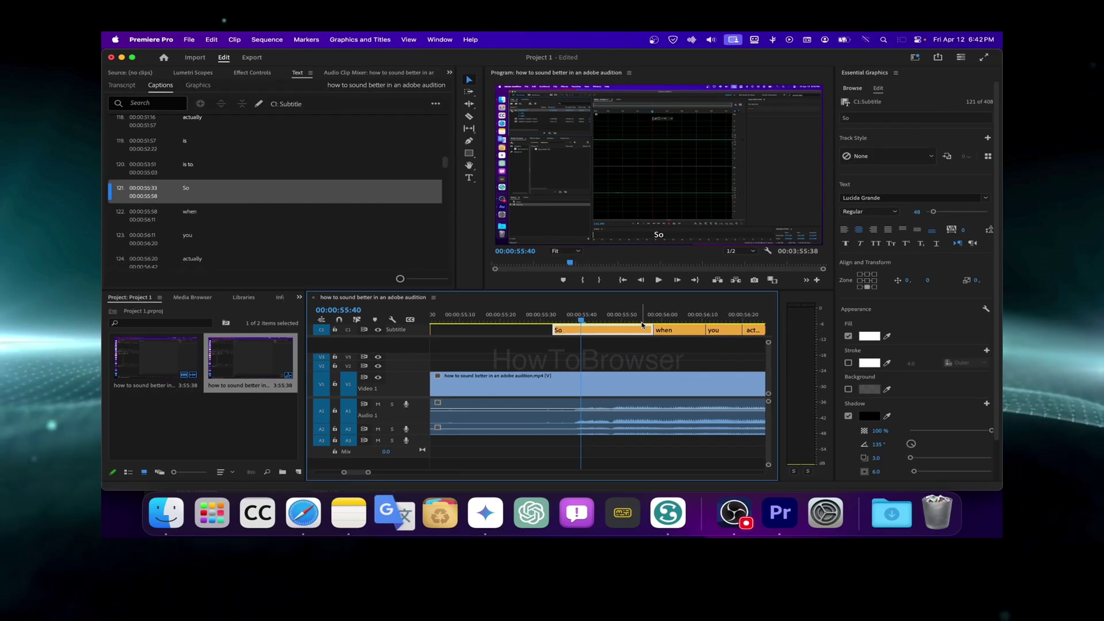
# Step: Select all captions on the subtitle track with the playhead at 00:01:18:10, and choose the Captions and Graphics workspace
pyautogui.press('-')
pyautogui.press('-')
pyautogui.press('-')
pyautogui.press('-')
pyautogui.press('-')
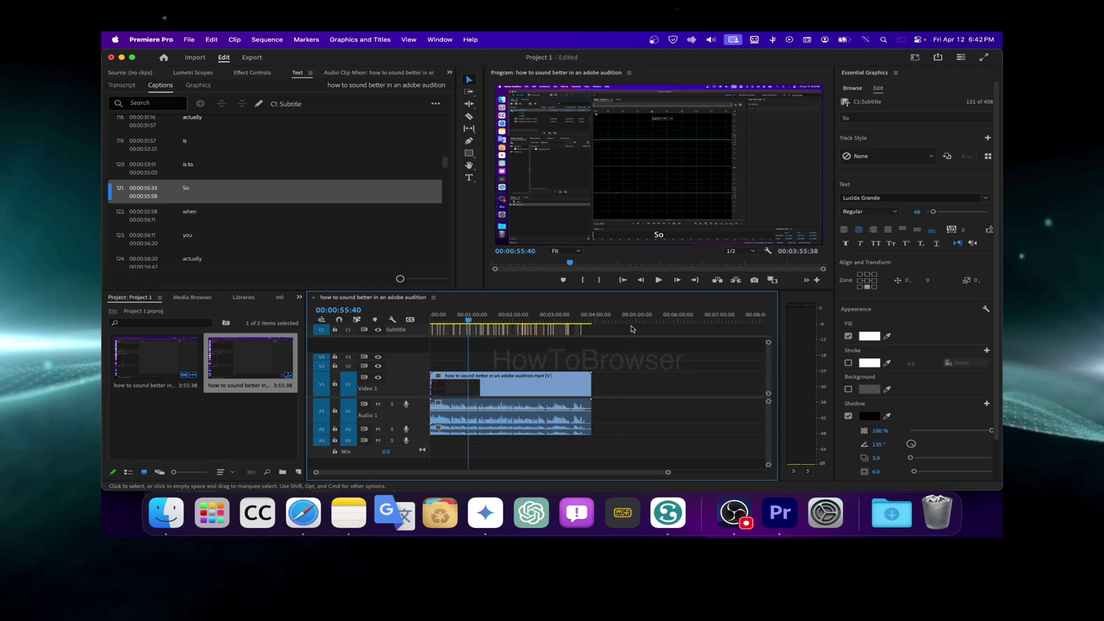
pyautogui.moveTo(475, 318)
pyautogui.mouseDown()
pyautogui.moveTo(525, 319)
pyautogui.moveTo(484, 319)
pyautogui.mouseUp()
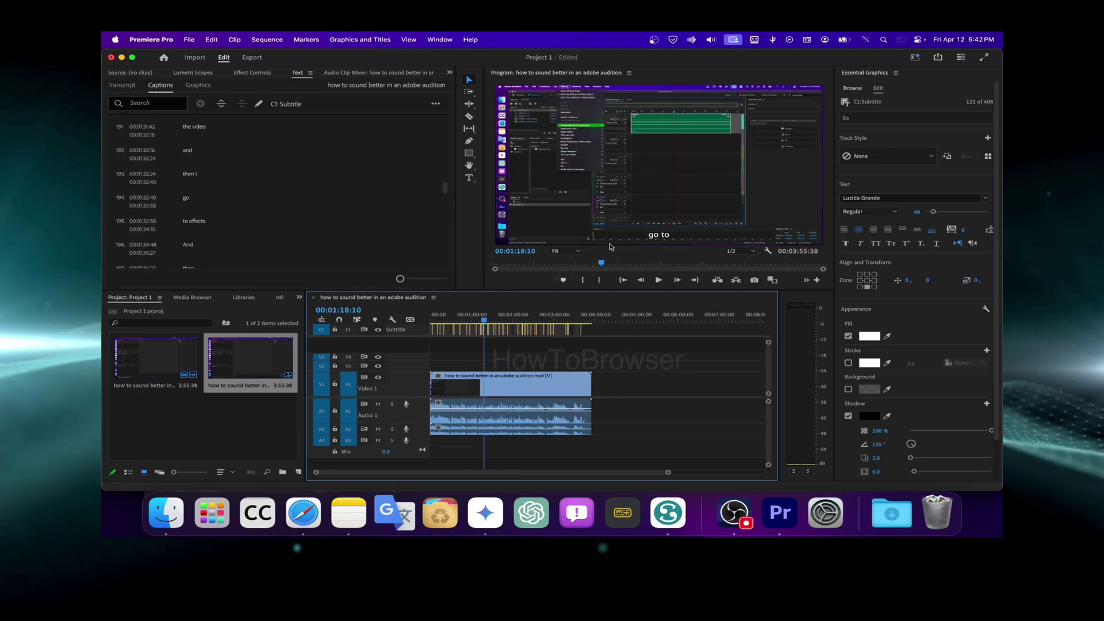
pyautogui.moveTo(614, 333); pyautogui.dragTo(452, 331)
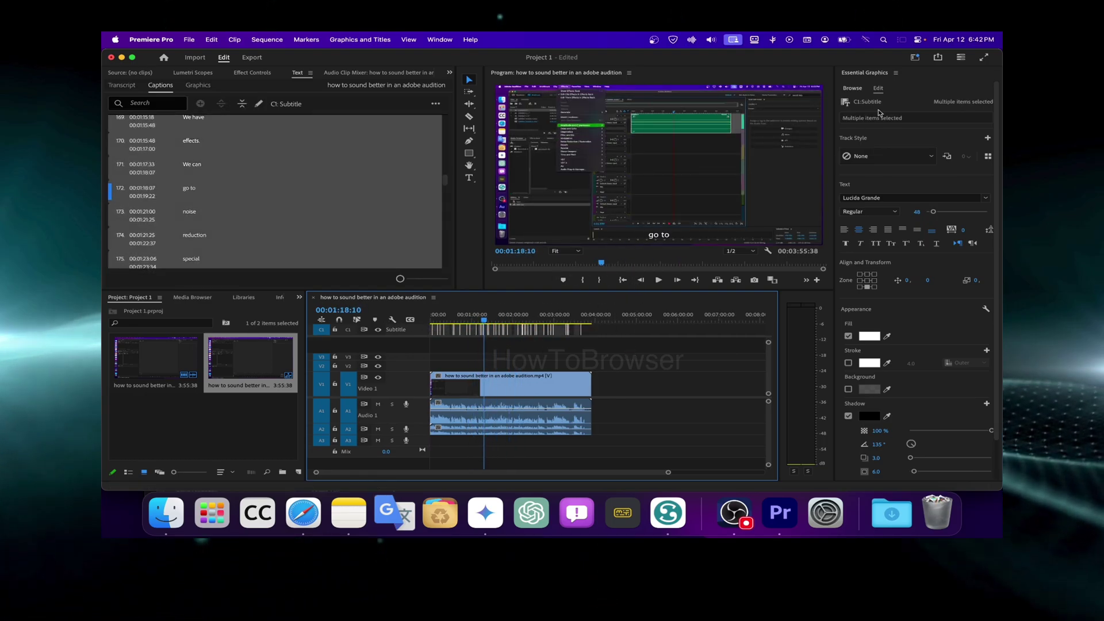
pyautogui.click(914, 57)
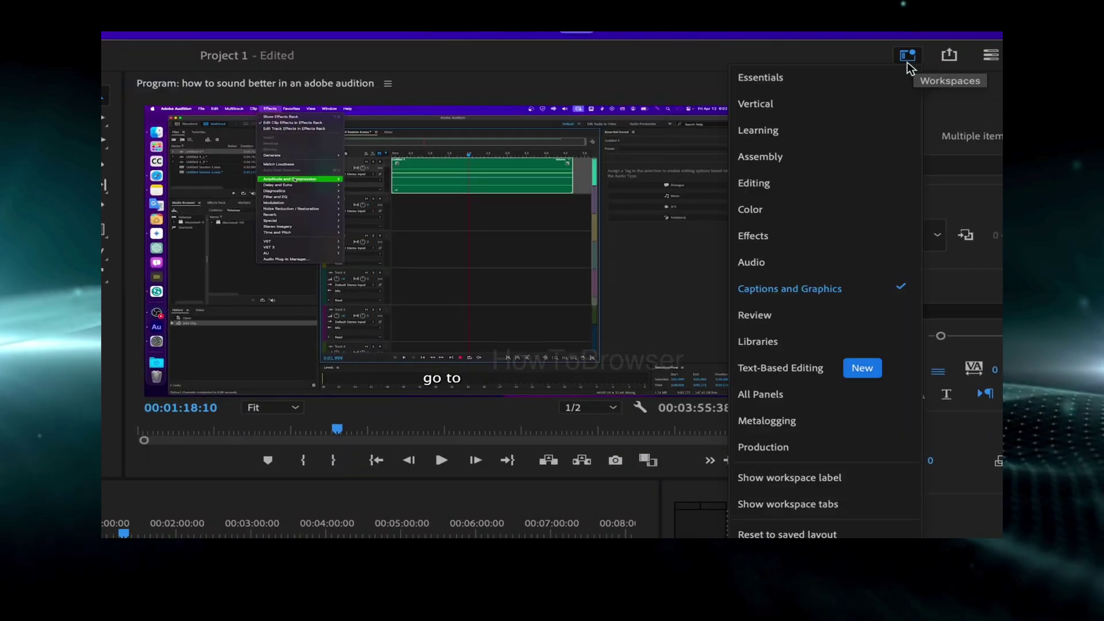
pyautogui.click(785, 290)
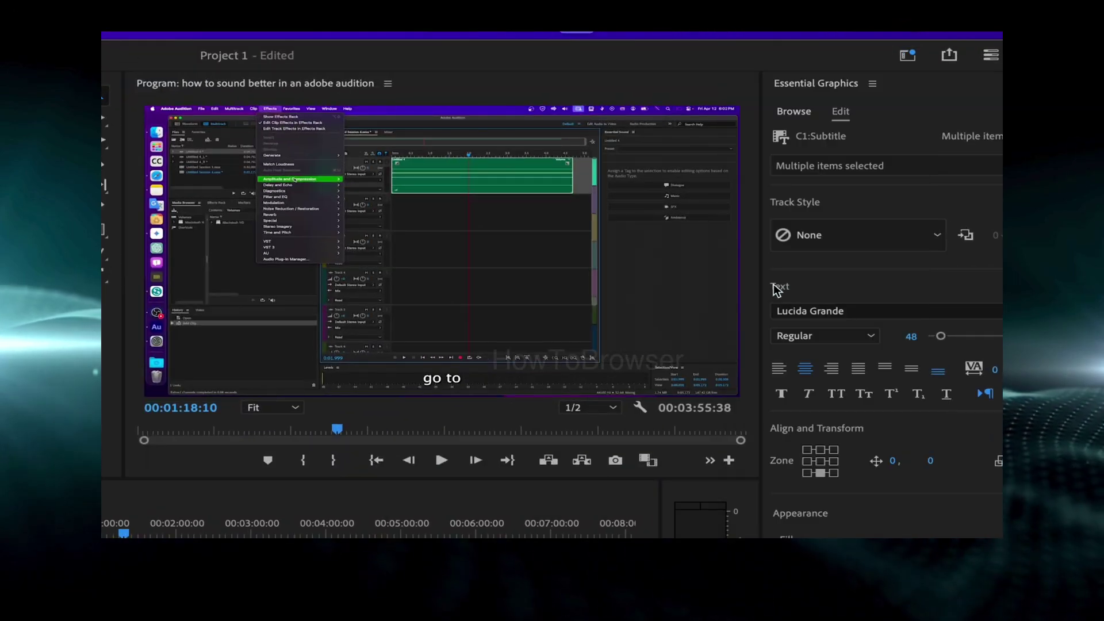
# Step: Set the selected captions to the Maku font in Bold style at size 167, with faux bold turned on
pyautogui.click(910, 197)
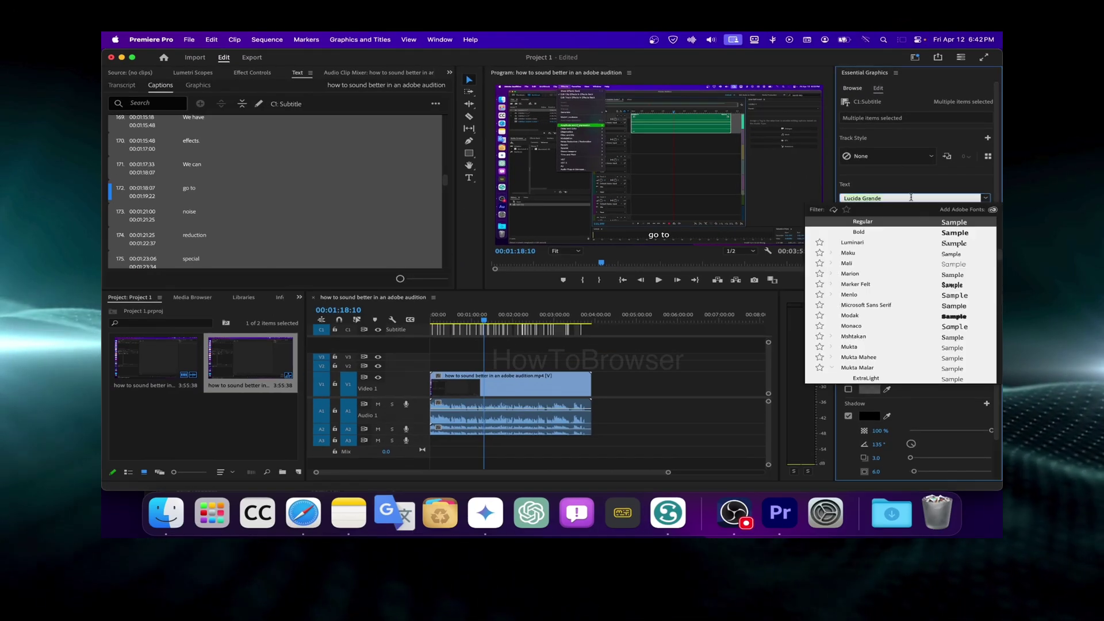
pyautogui.click(932, 252)
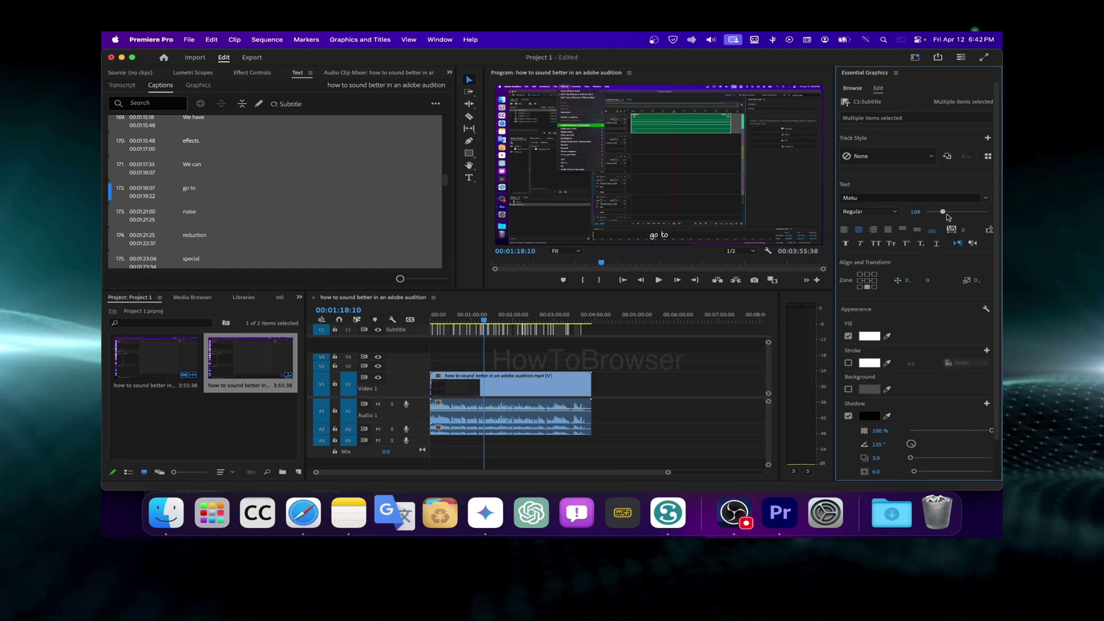
pyautogui.moveTo(942, 211); pyautogui.dragTo(952, 226)
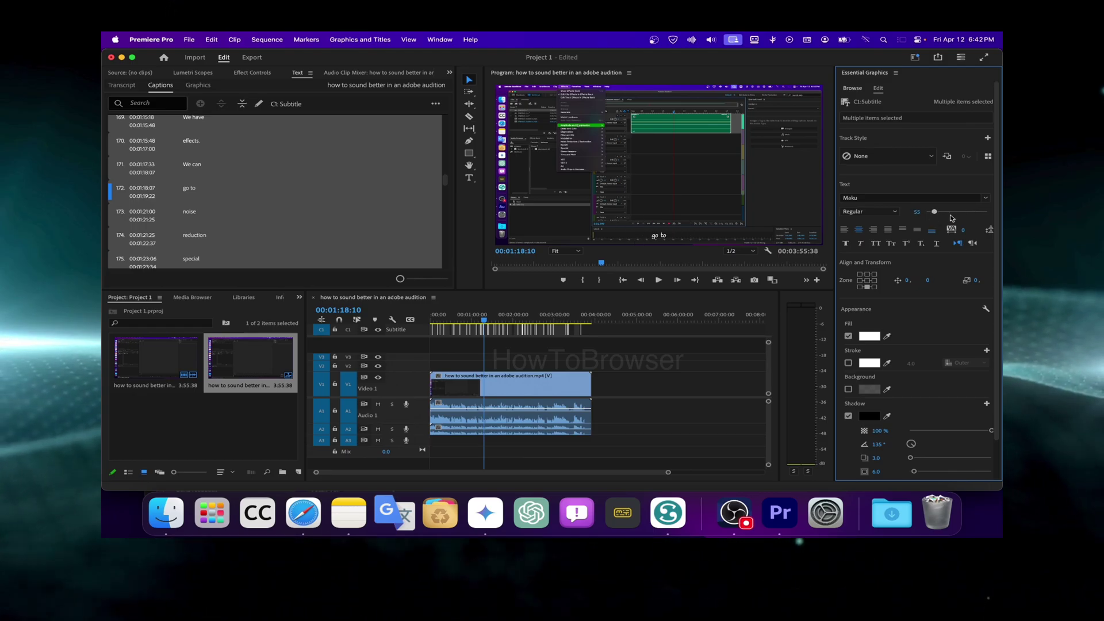
pyautogui.click(845, 244)
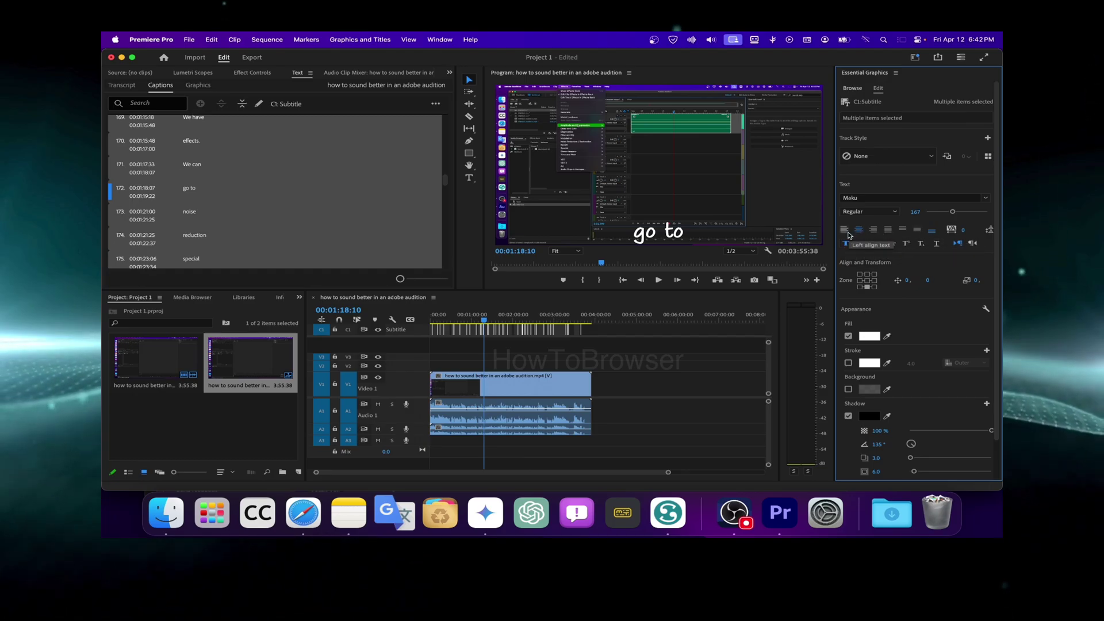
pyautogui.click(860, 212)
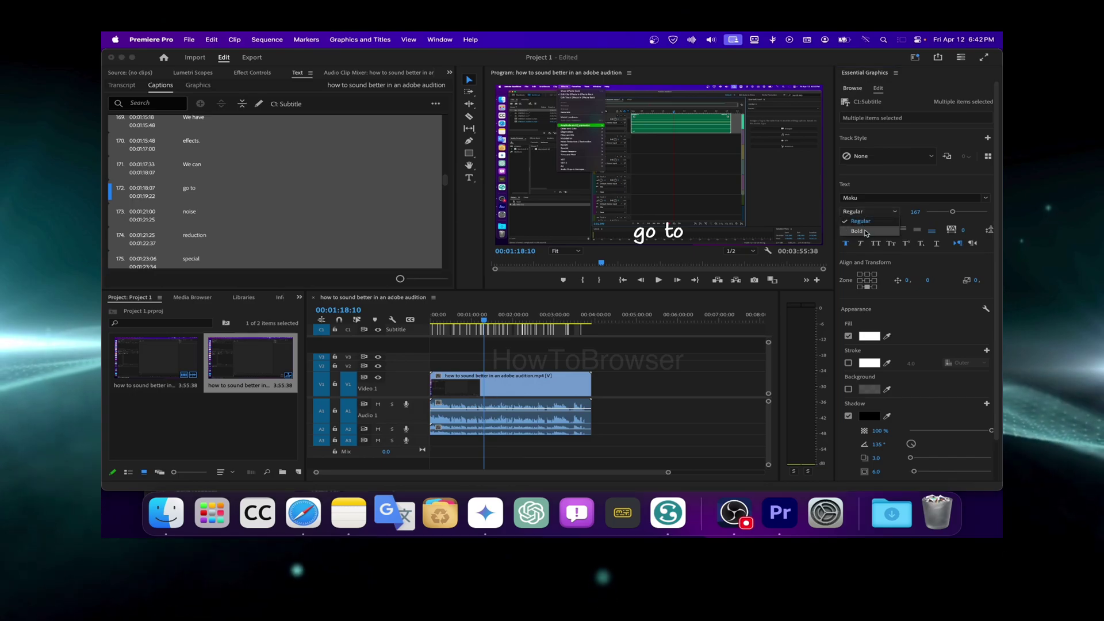
pyautogui.click(862, 232)
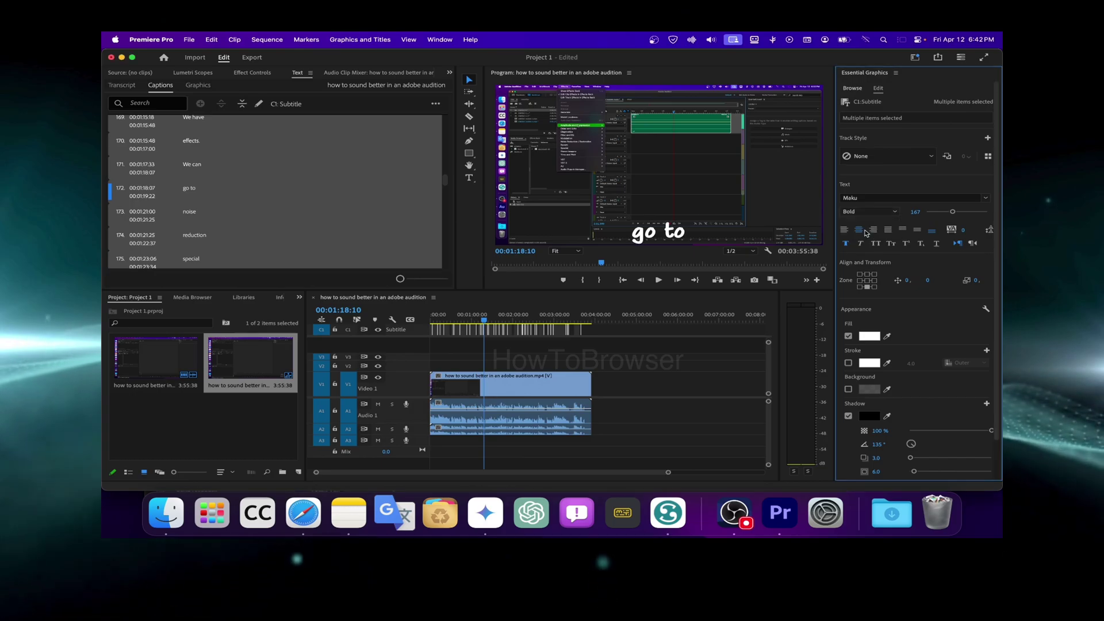
pyautogui.click(963, 230)
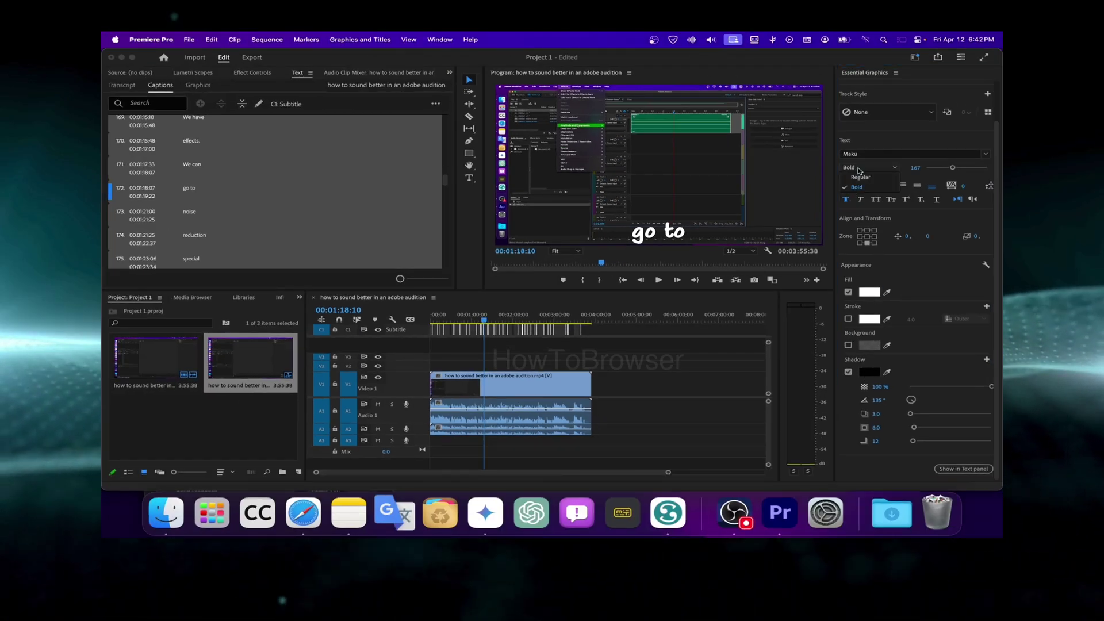
pyautogui.click(900, 115)
pyautogui.click(901, 111)
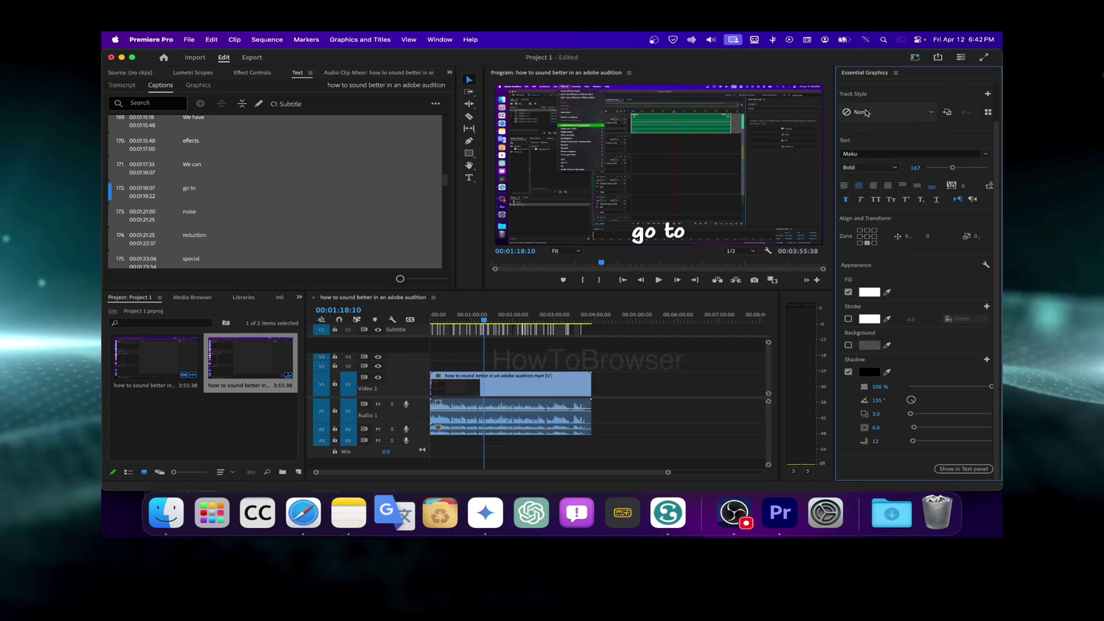
# Step: Try the Modak font on the selected captions
pyautogui.click(866, 153)
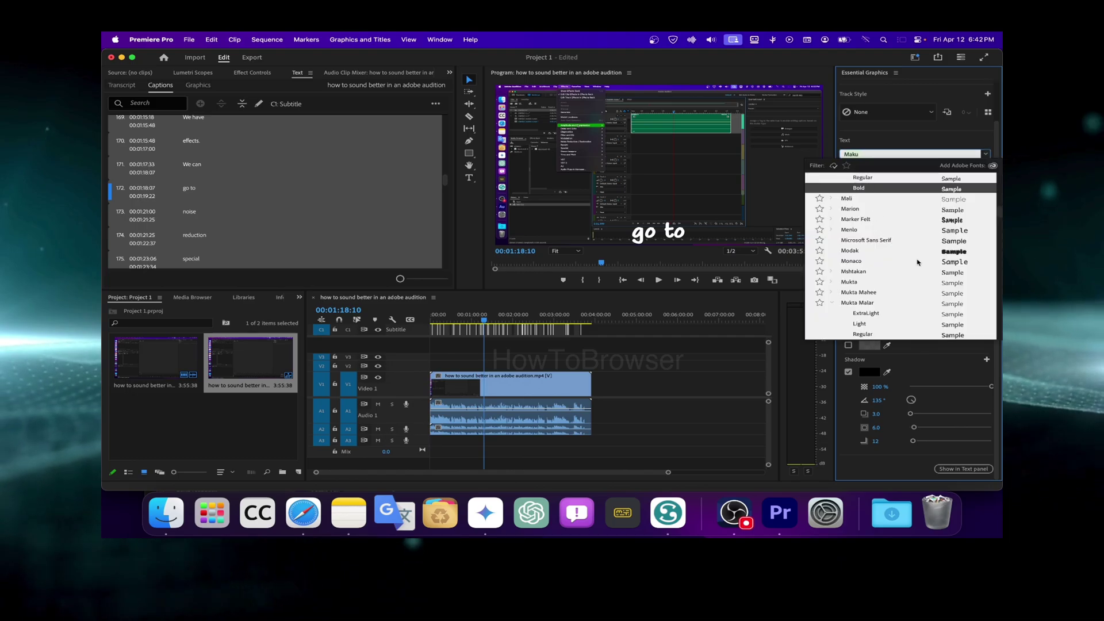
pyautogui.write('Modak')
pyautogui.press('Return')
# Step: Search the fonts for "k", apply Katari Black to the selected captions and turn on All Caps
pyautogui.click(872, 154)
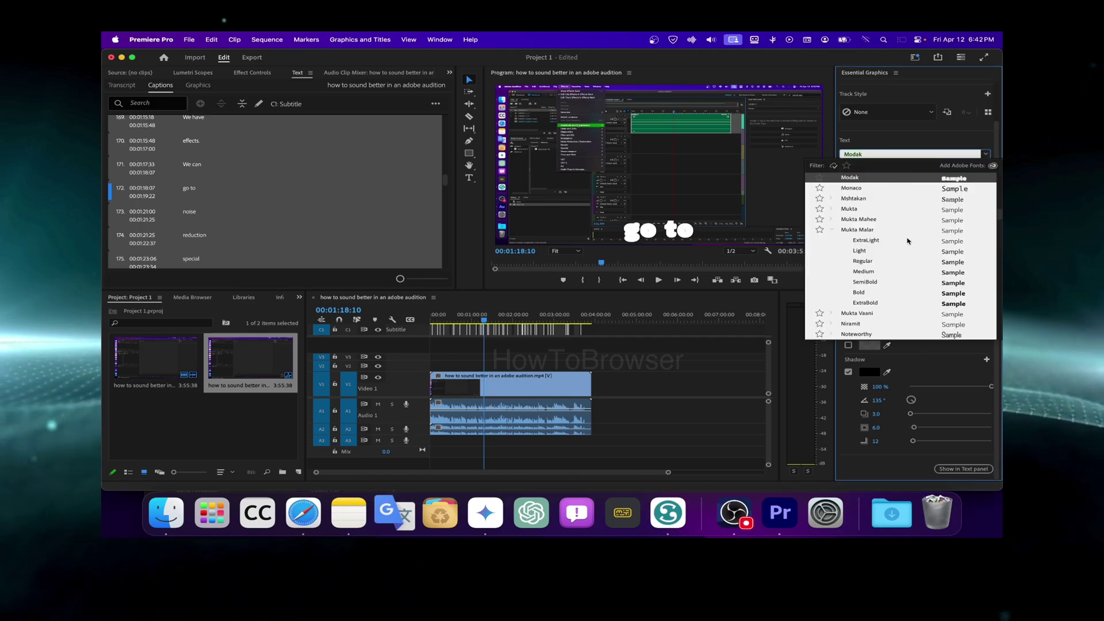
pyautogui.scroll(-10, 907, 240)
pyautogui.scroll(-8, 908, 242)
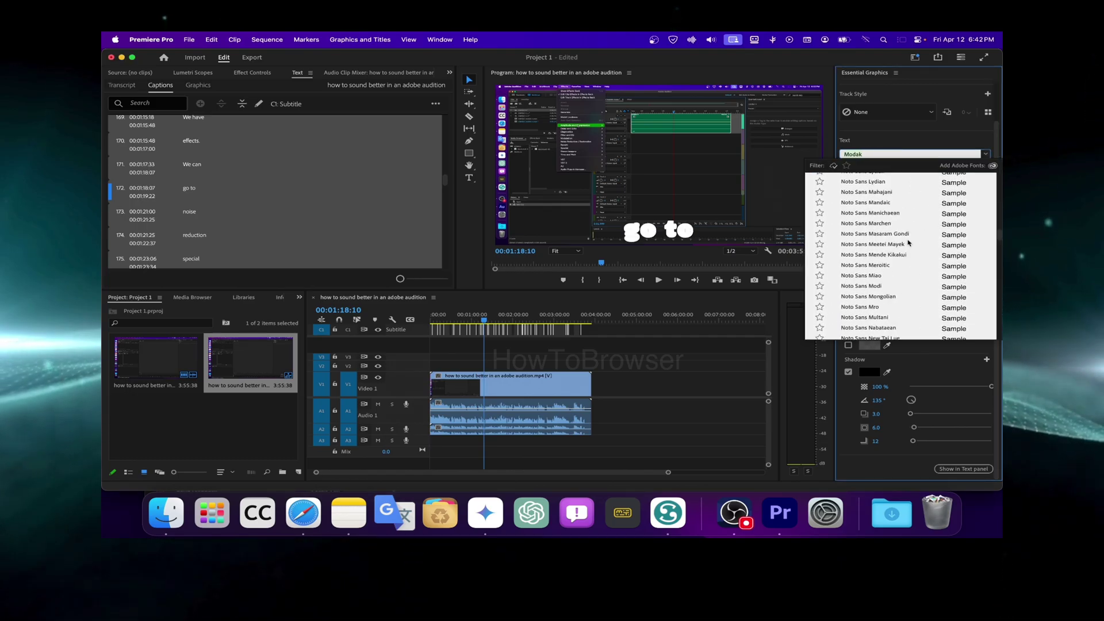
pyautogui.moveTo(997, 245); pyautogui.dragTo(998, 185)
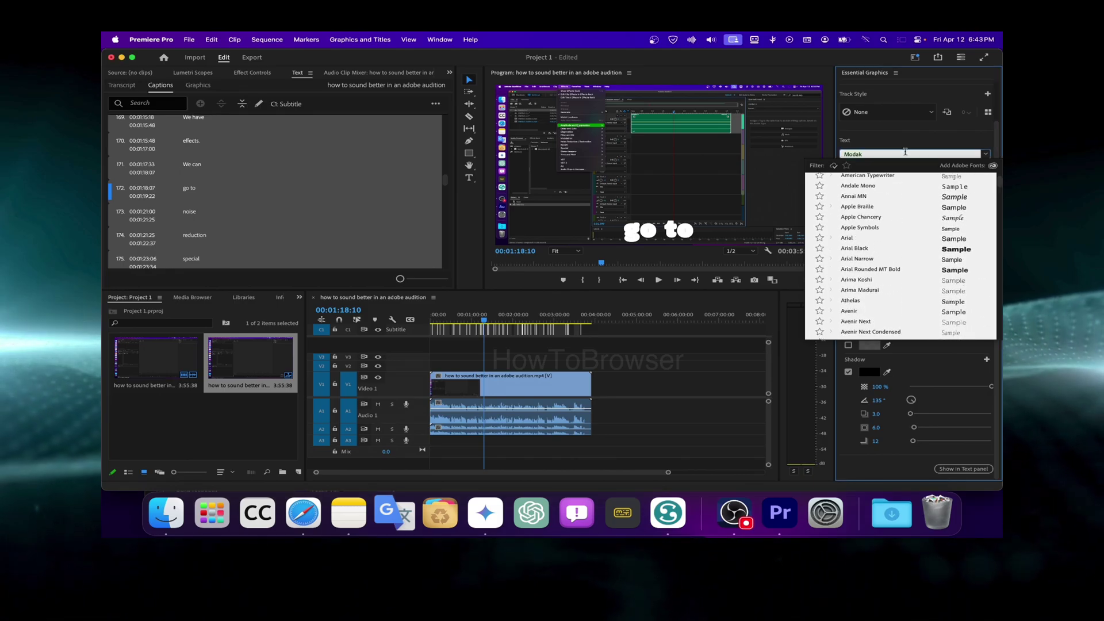
pyautogui.click(905, 155)
pyautogui.write('k')
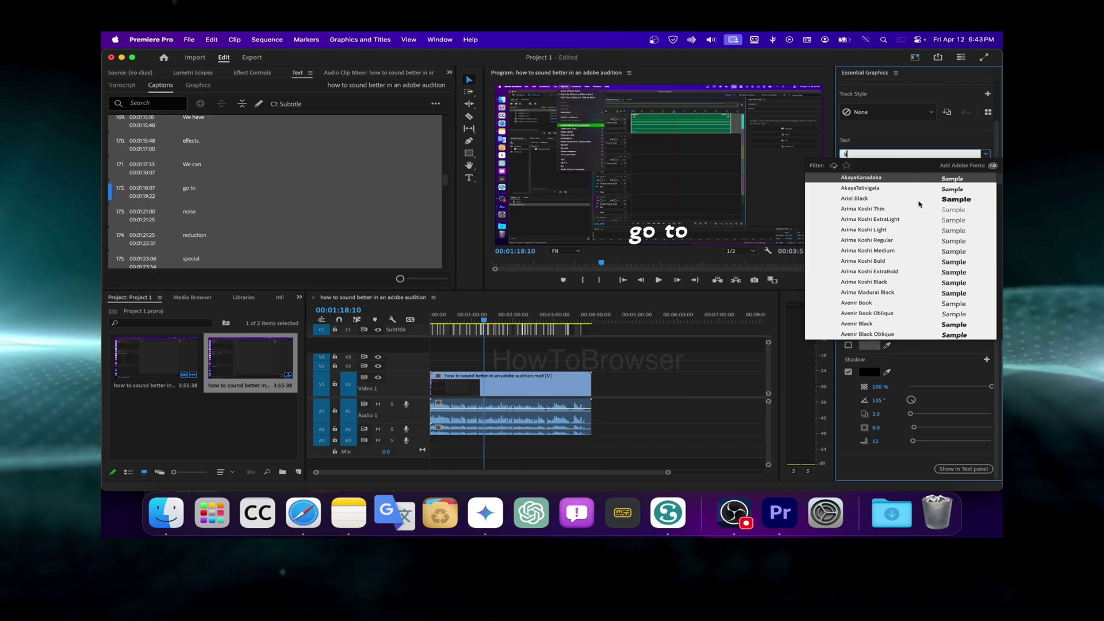
pyautogui.scroll(-3, 919, 207)
pyautogui.scroll(-15, 919, 210)
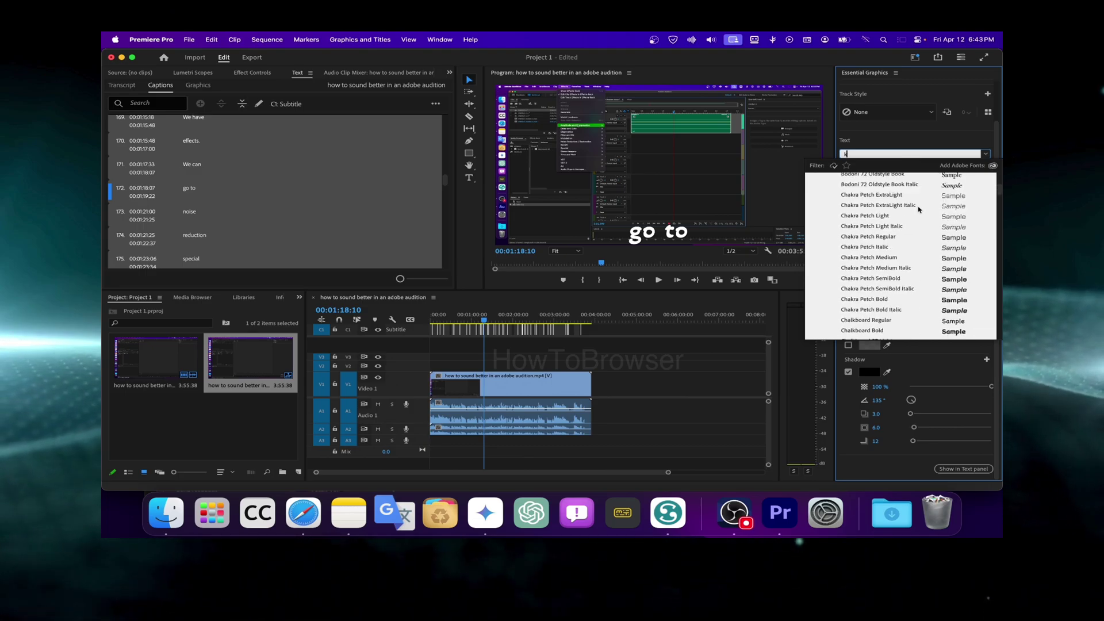
pyautogui.moveTo(1001, 193); pyautogui.dragTo(1001, 218)
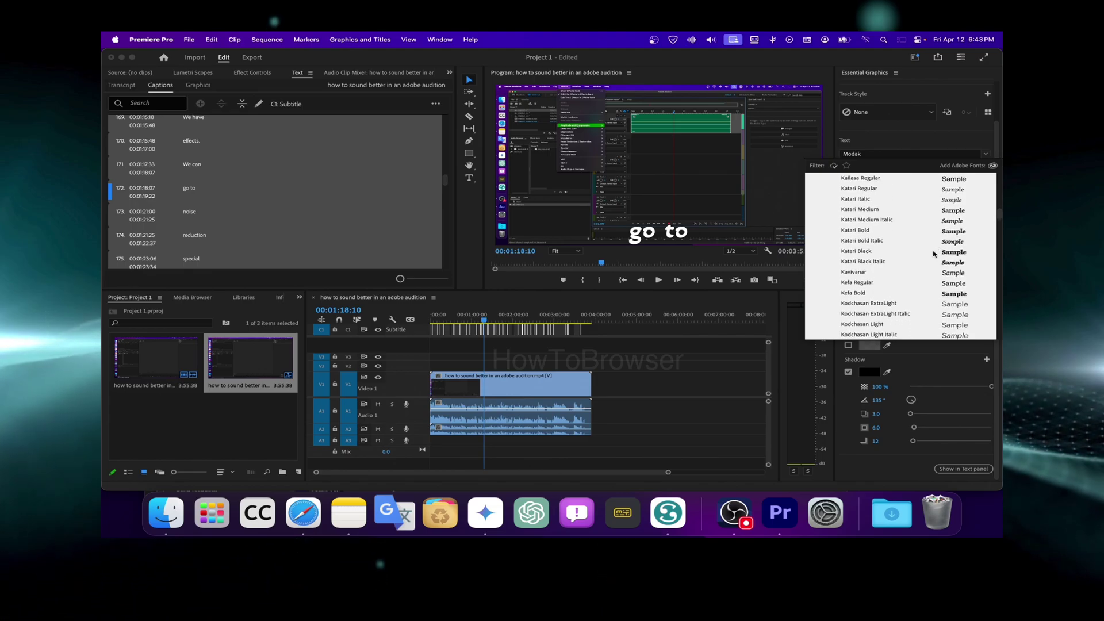
pyautogui.click(934, 253)
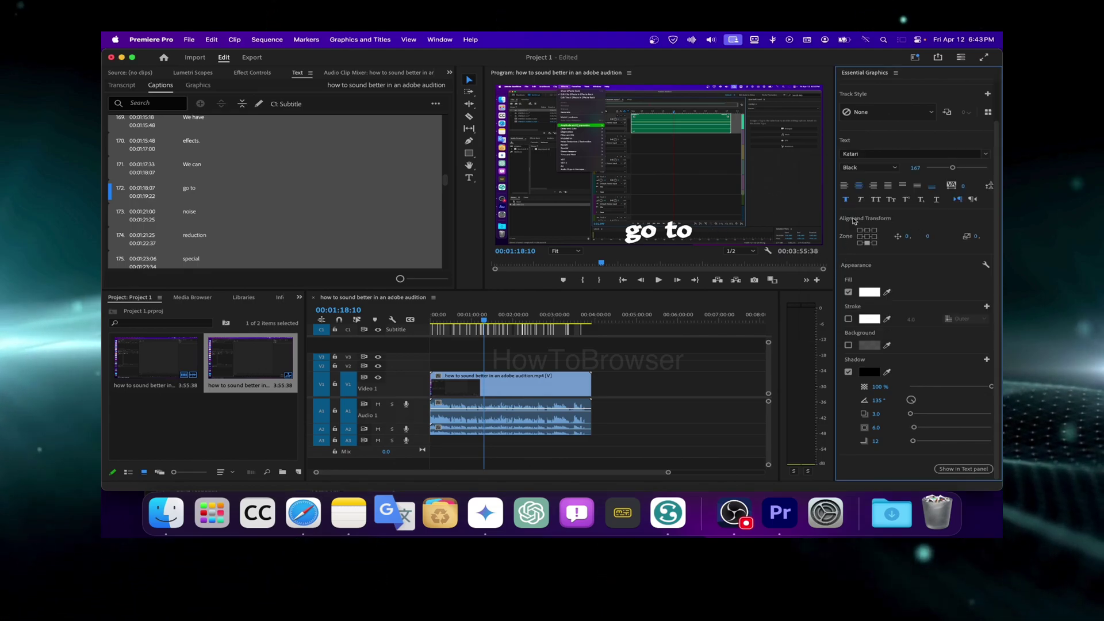
pyautogui.click(875, 201)
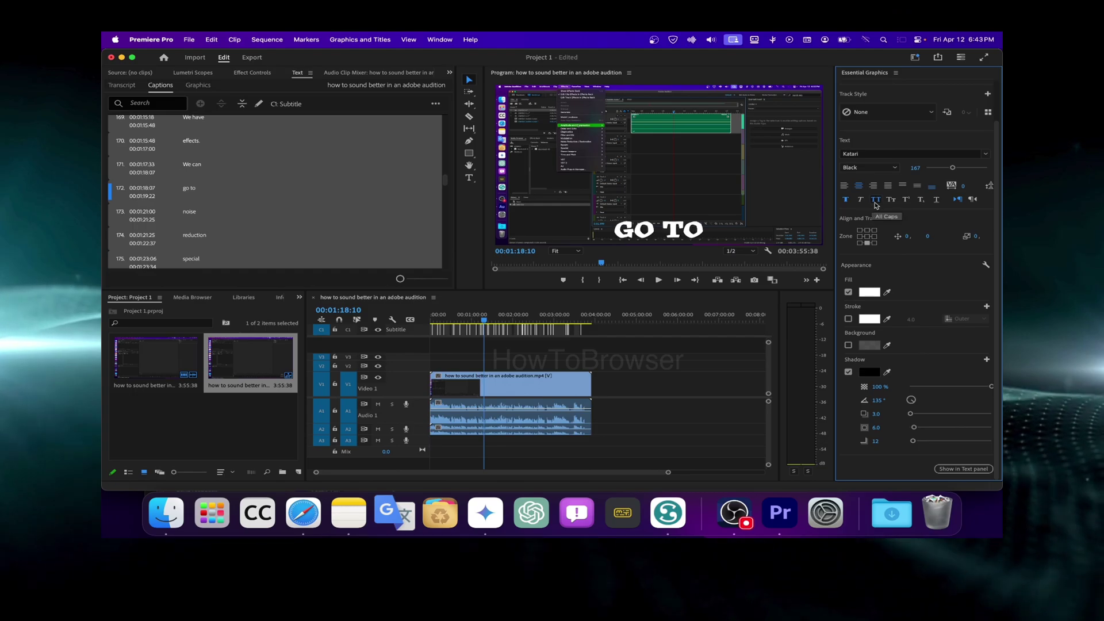
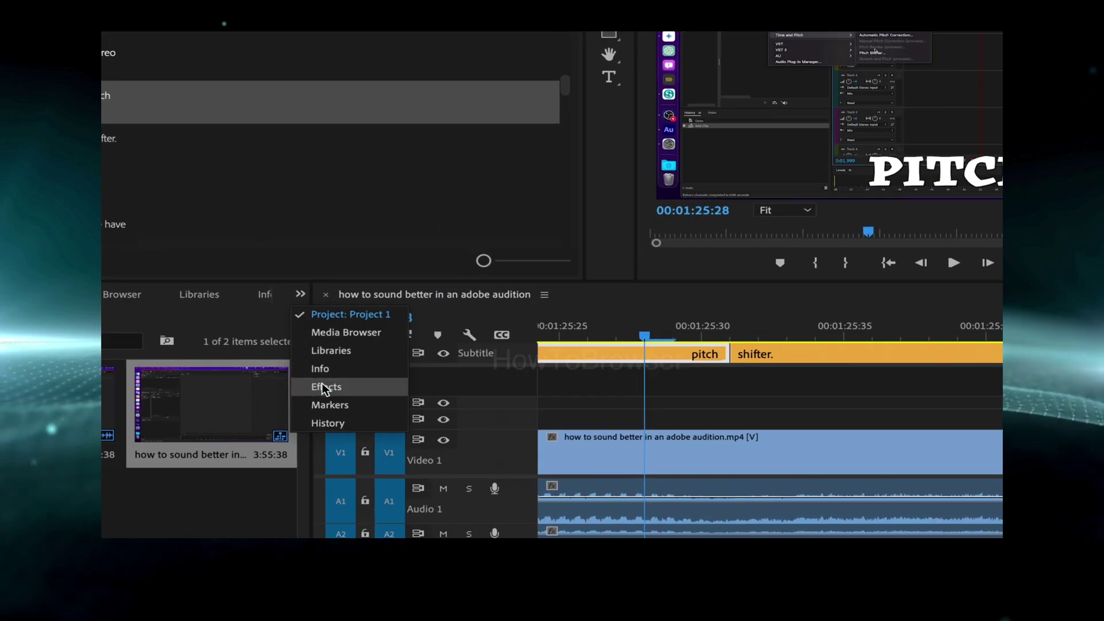
# Step: Search the video effects for "tra"
pyautogui.click(322, 387)
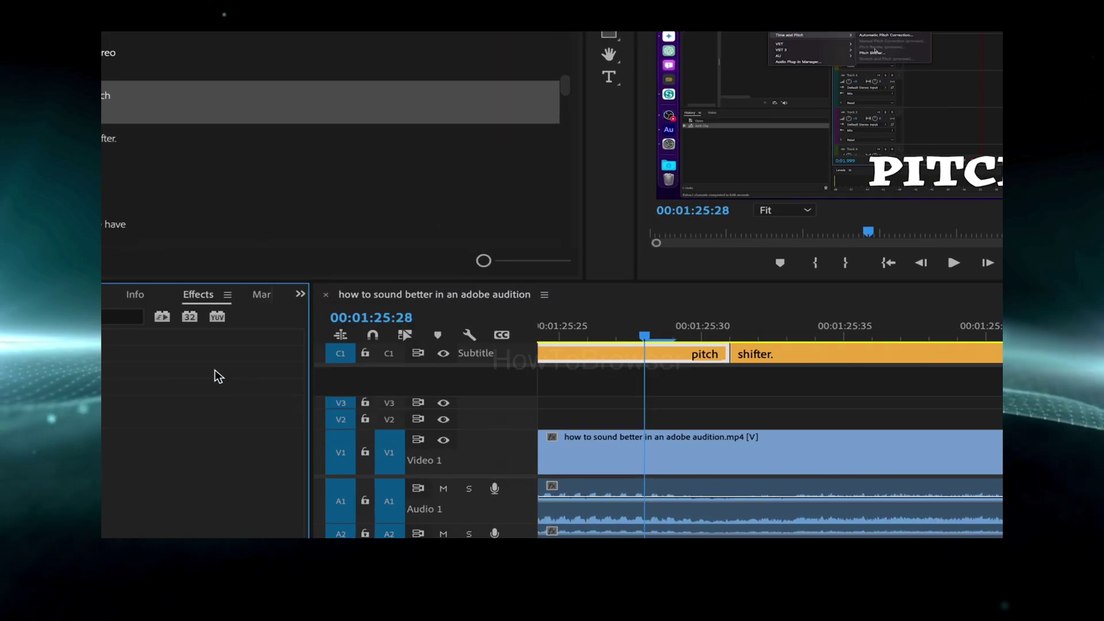
pyautogui.click(108, 315)
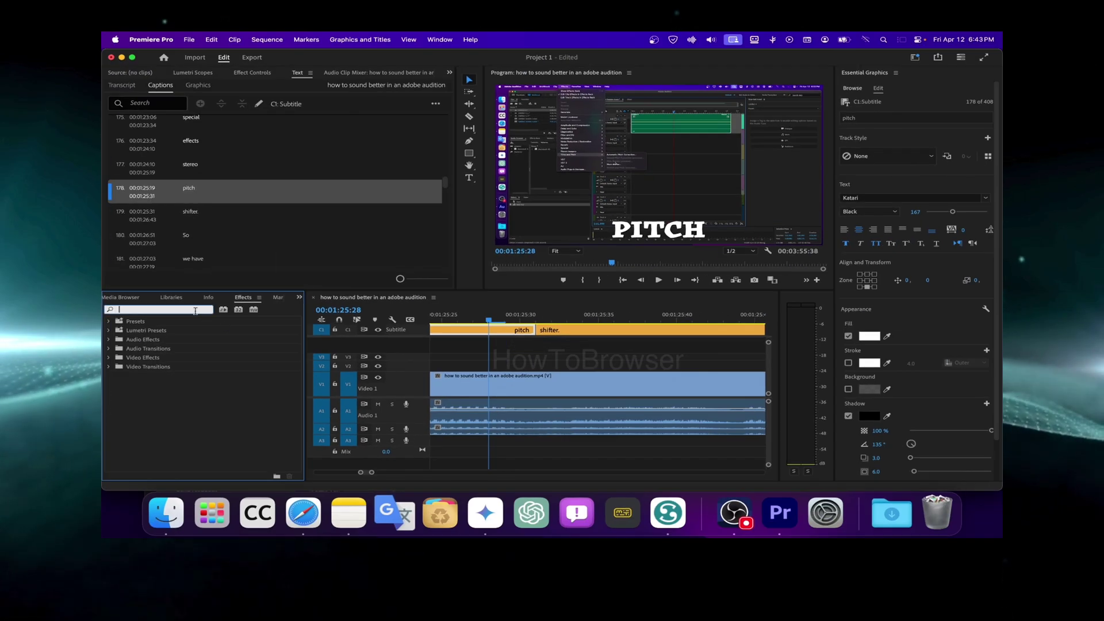
pyautogui.write('tra')
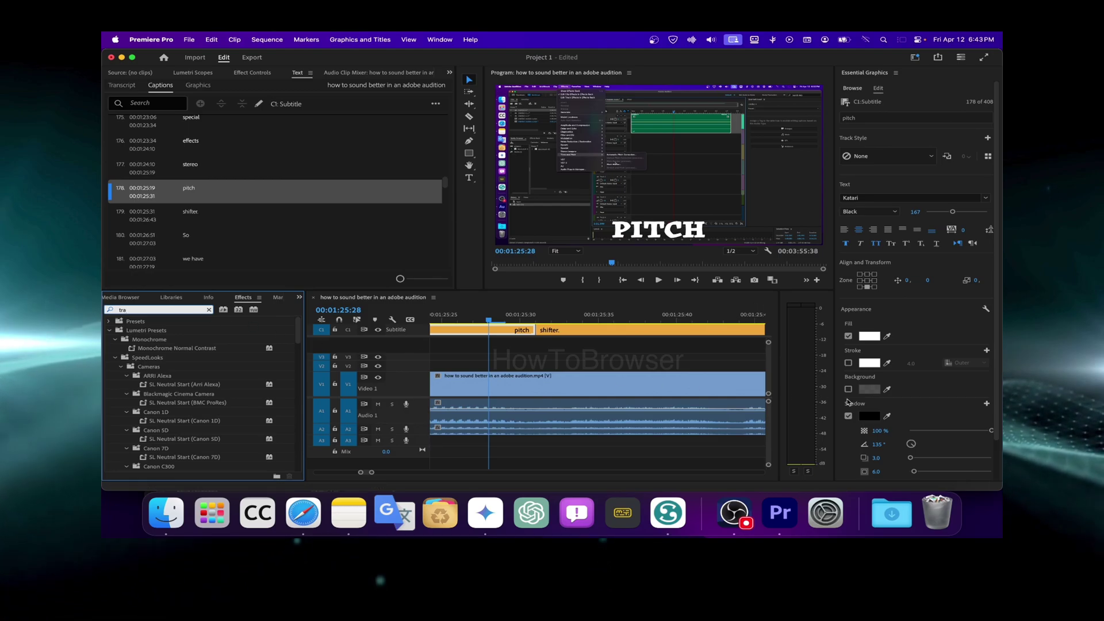
# Step: Turn on the stroke for the selected "pitch" caption and colour it red
pyautogui.click(848, 362)
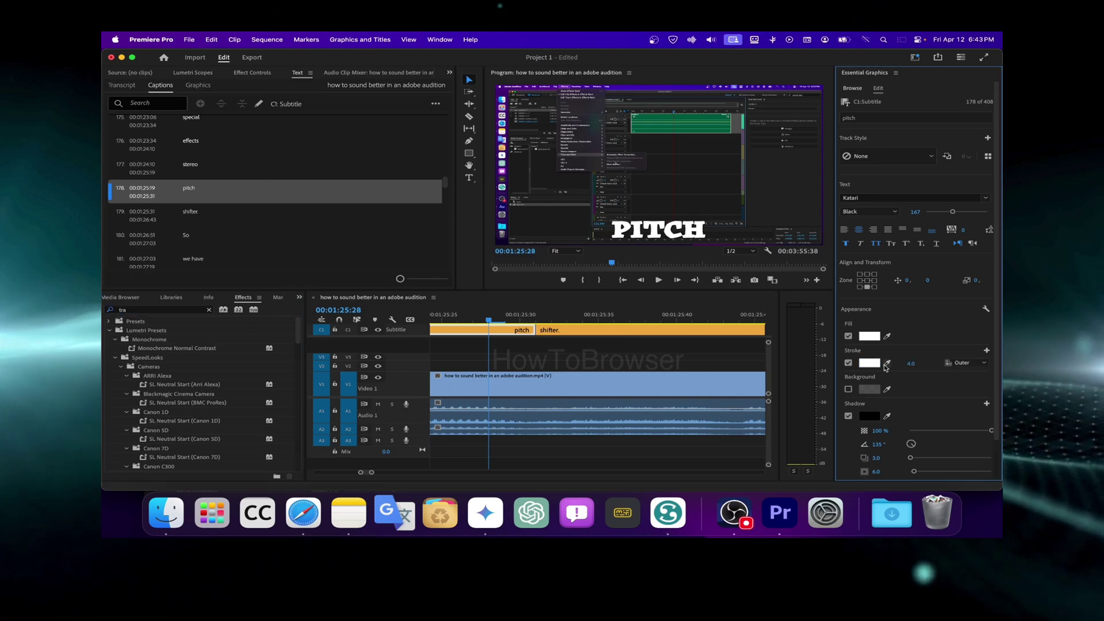
pyautogui.click(869, 363)
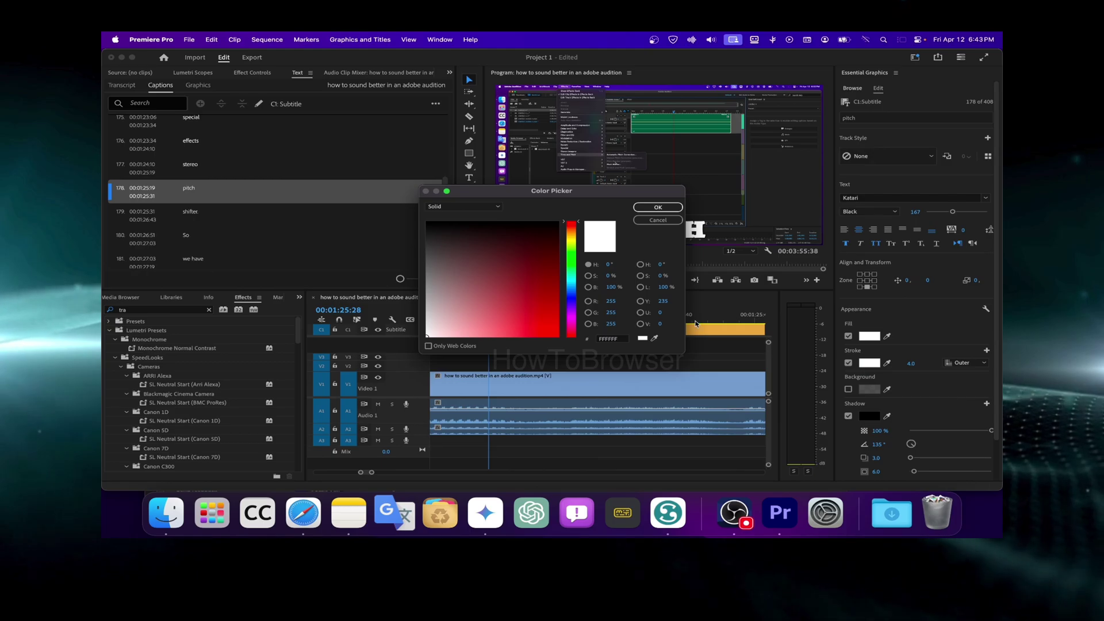
pyautogui.click(547, 323)
pyautogui.click(659, 208)
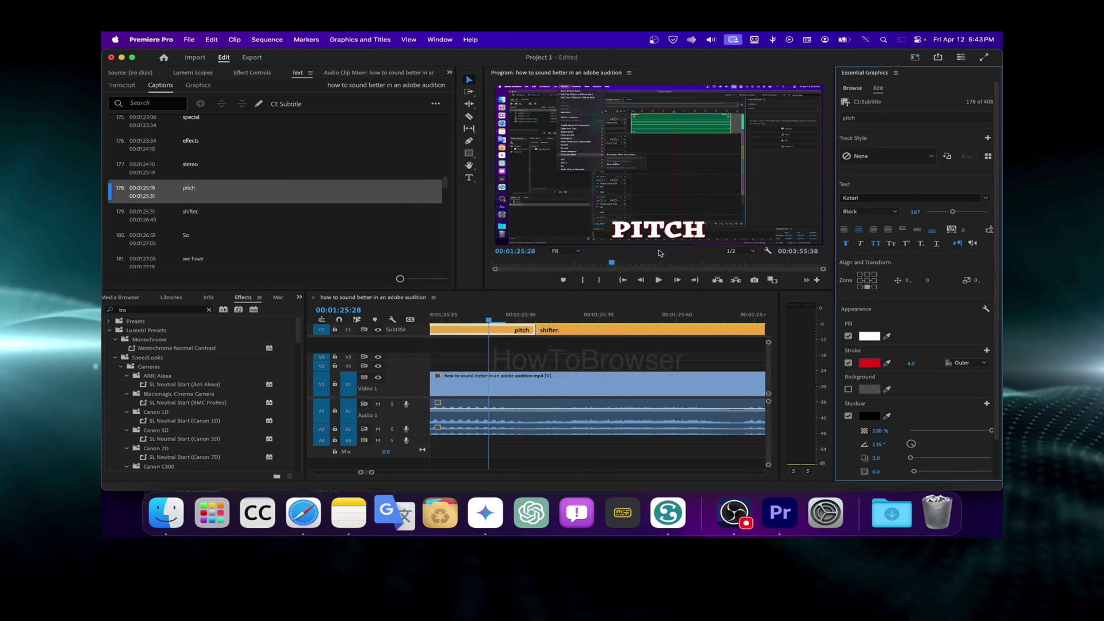
# Step: Set the caption's stroke width to 14 with Outer alignment, and try the background before turning it off again
pyautogui.moveTo(911, 362)
pyautogui.mouseDown()
pyautogui.moveTo(977, 363)
pyautogui.moveTo(917, 363)
pyautogui.mouseUp()
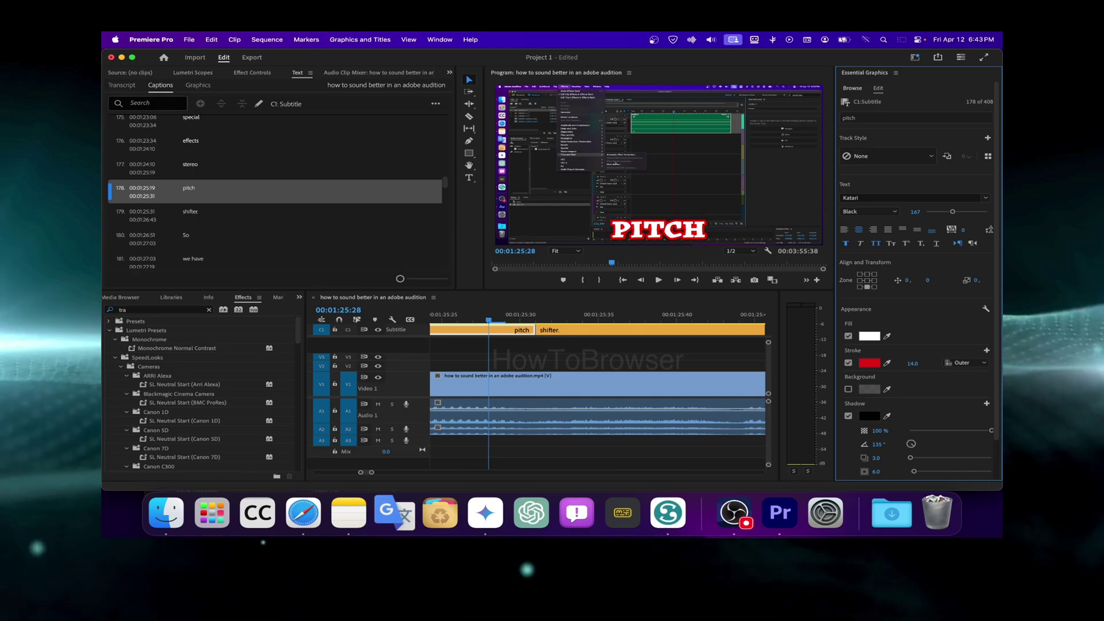
pyautogui.click(966, 363)
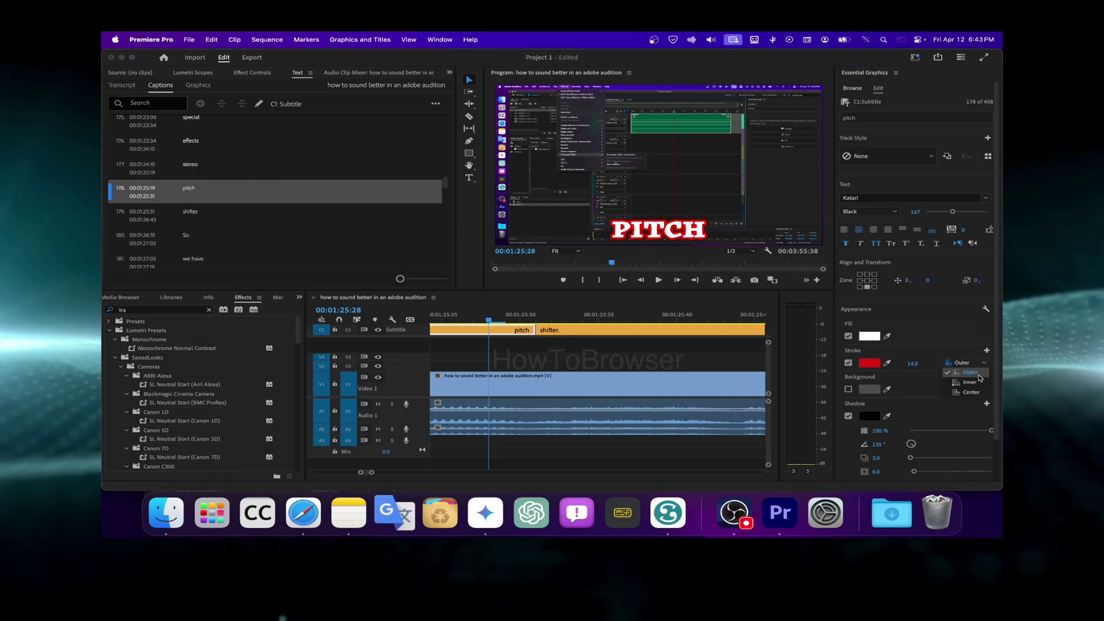
pyautogui.click(971, 374)
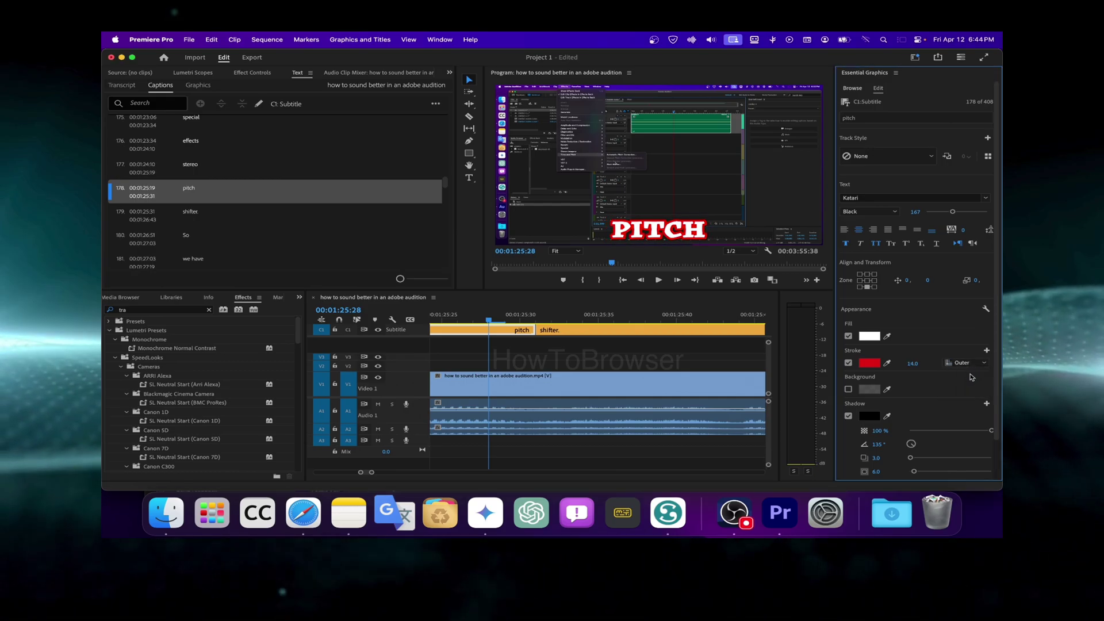
pyautogui.click(848, 389)
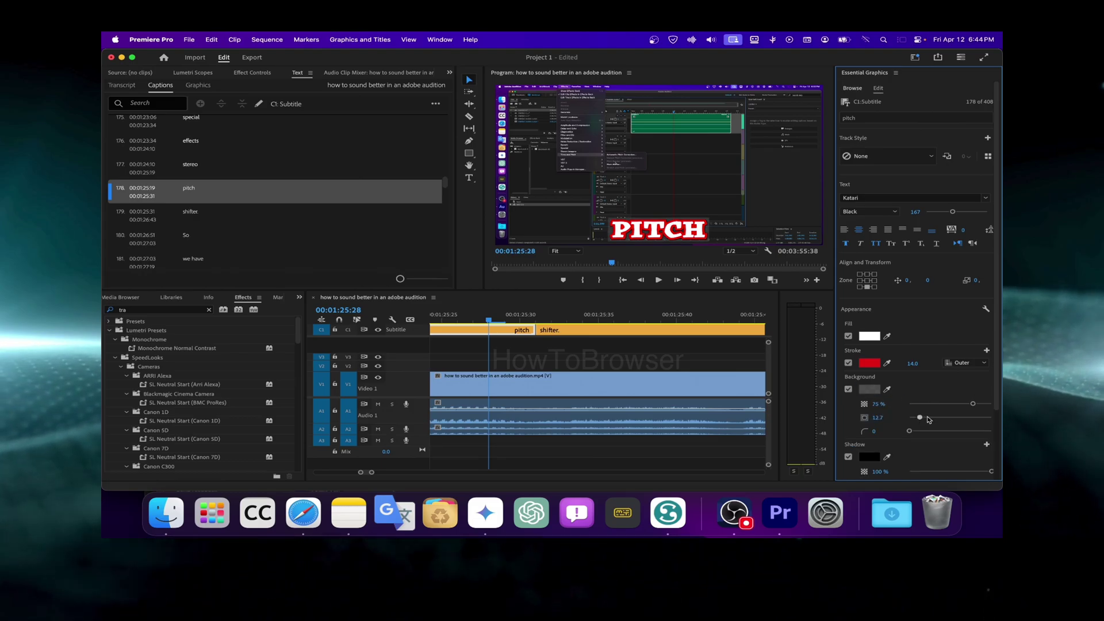
pyautogui.click(849, 390)
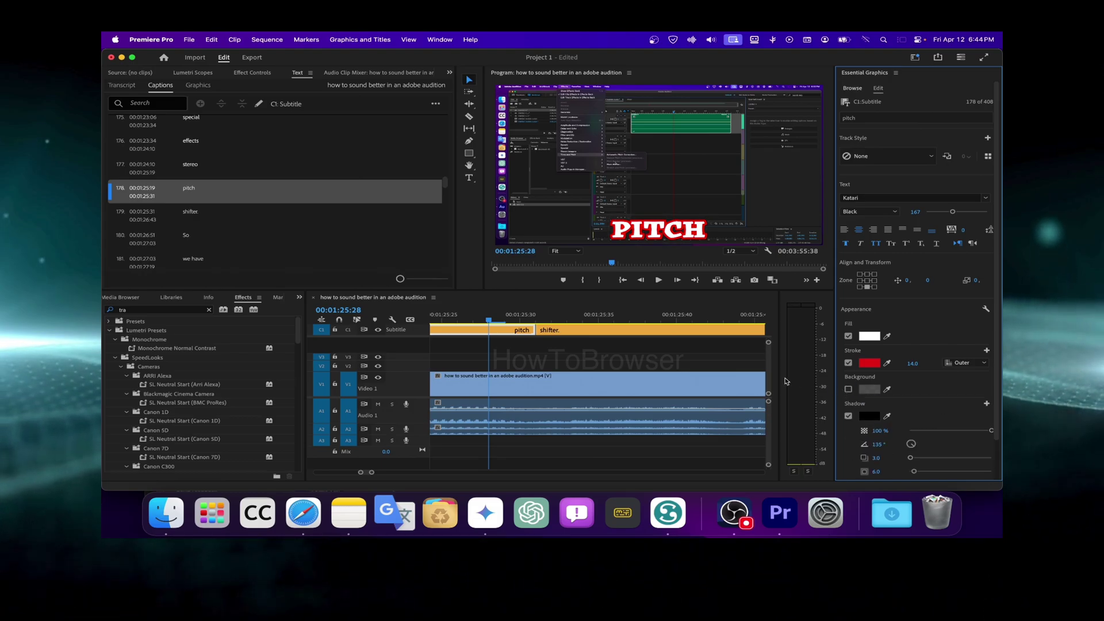
# Step: Search the effects for "tran" and try to apply Transform to the "pitch" caption on the subtitle track
pyautogui.click(157, 310)
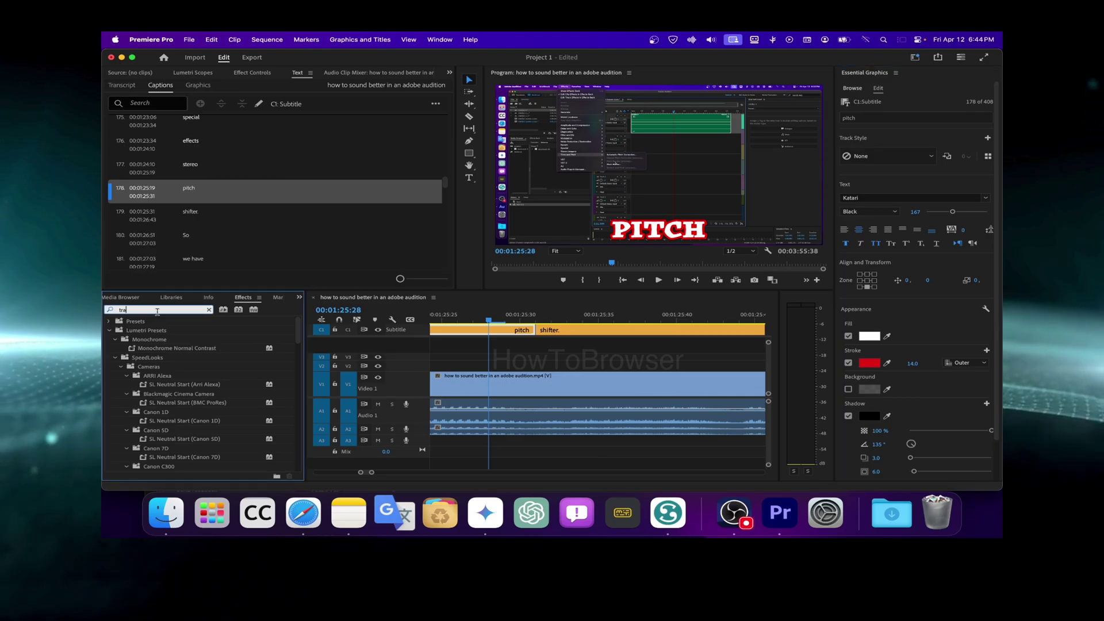
pyautogui.write('tran')
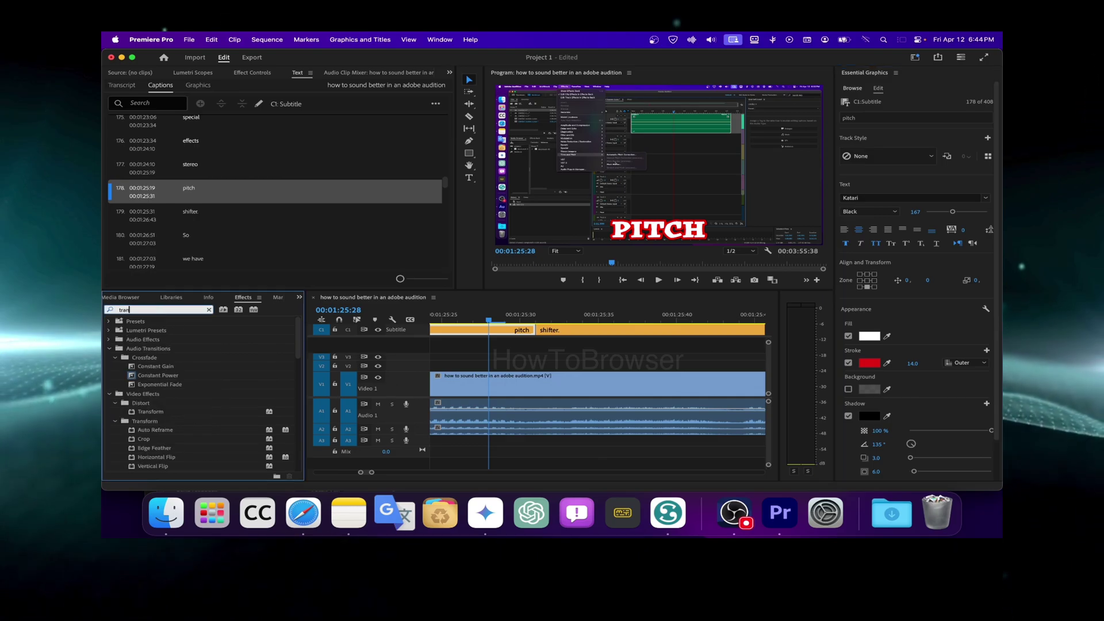
pyautogui.moveTo(163, 411); pyautogui.dragTo(481, 340)
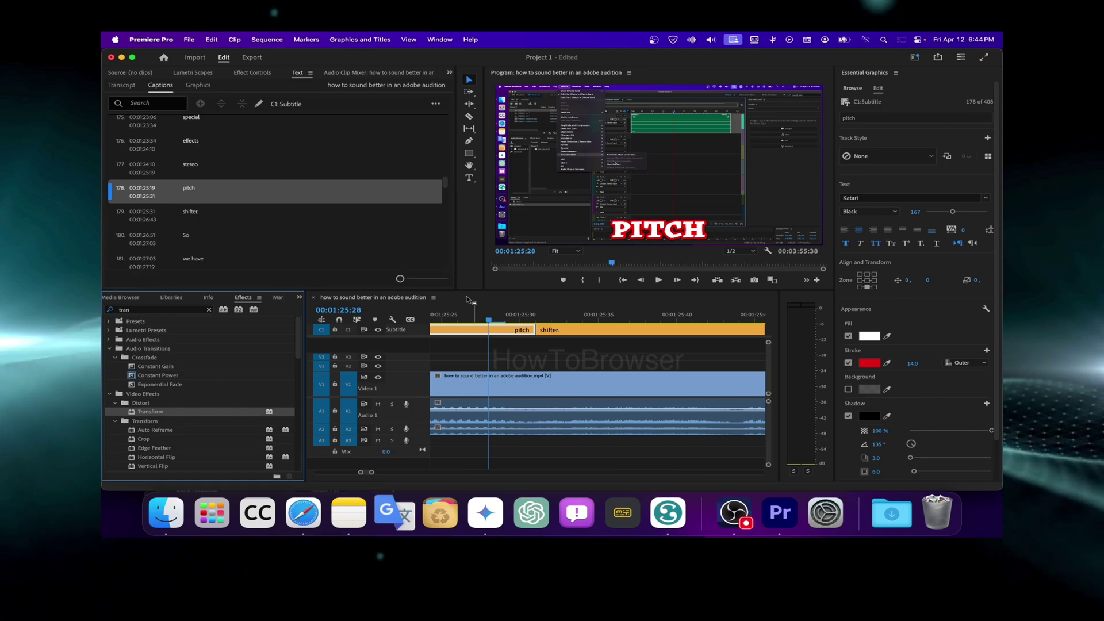
pyautogui.click(253, 73)
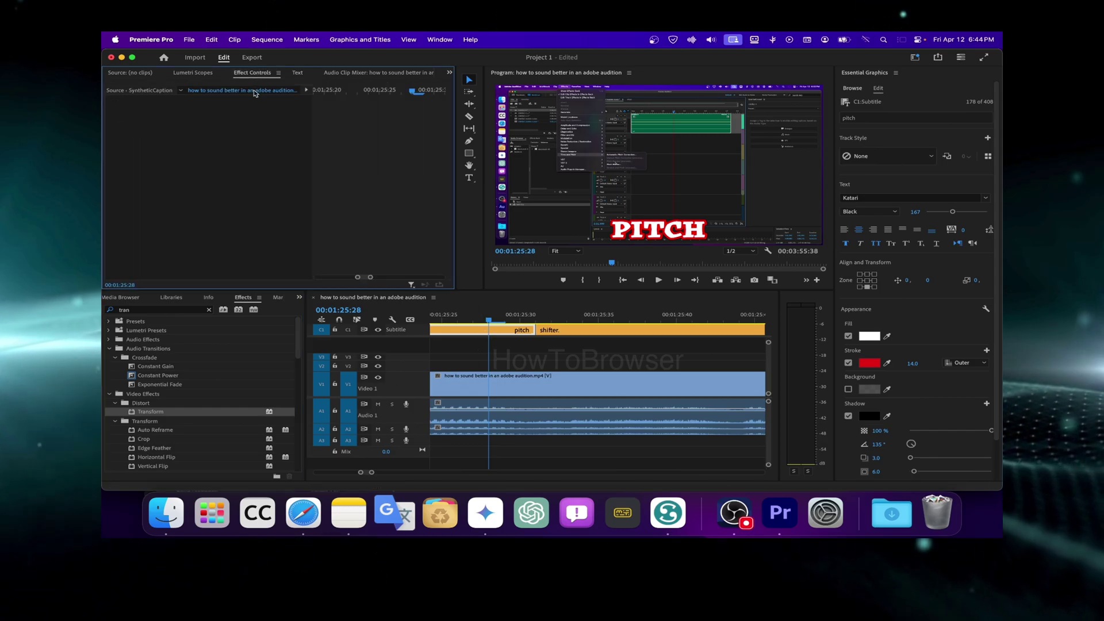
pyautogui.click(510, 332)
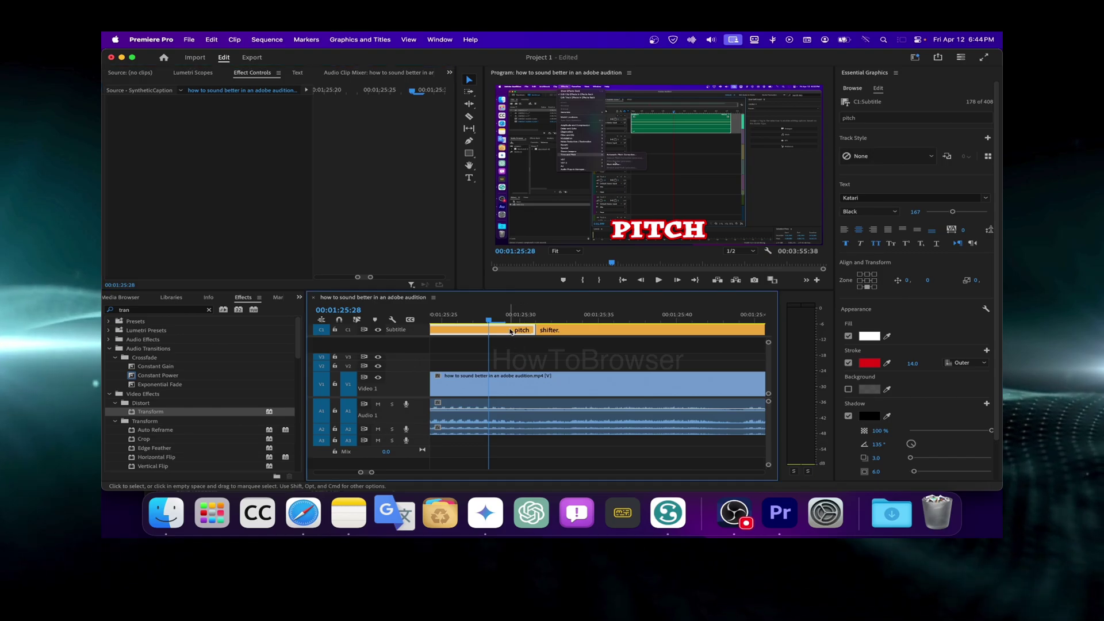
pyautogui.doubleClick(511, 331)
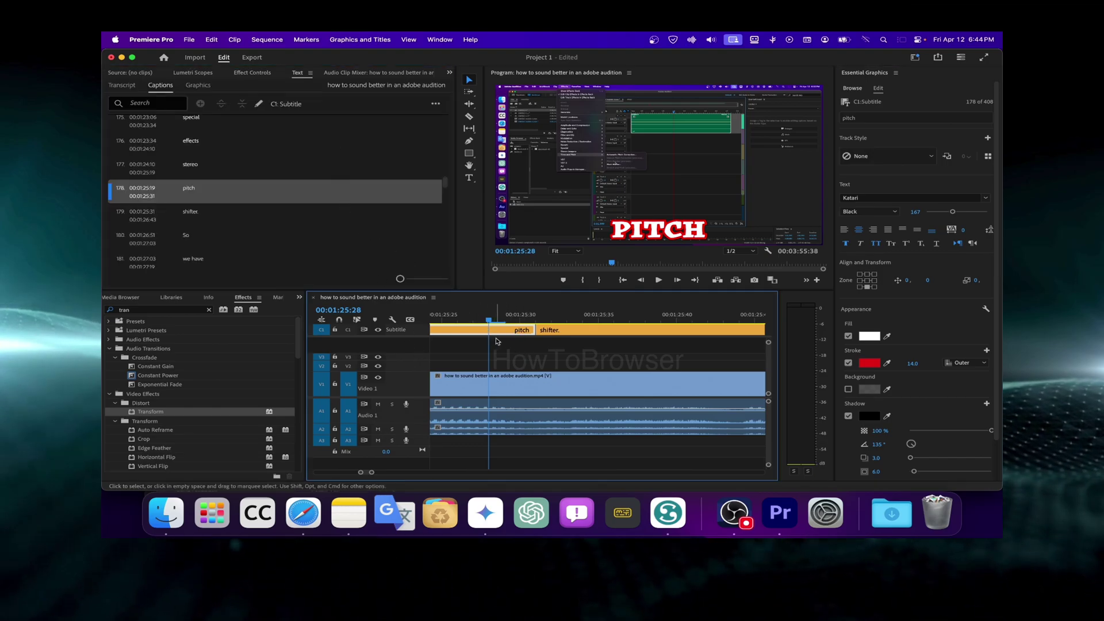
pyautogui.scroll(-5, 498, 341)
pyautogui.press('-')
pyautogui.press('-')
pyautogui.press('-')
pyautogui.press('-')
pyautogui.press('-')
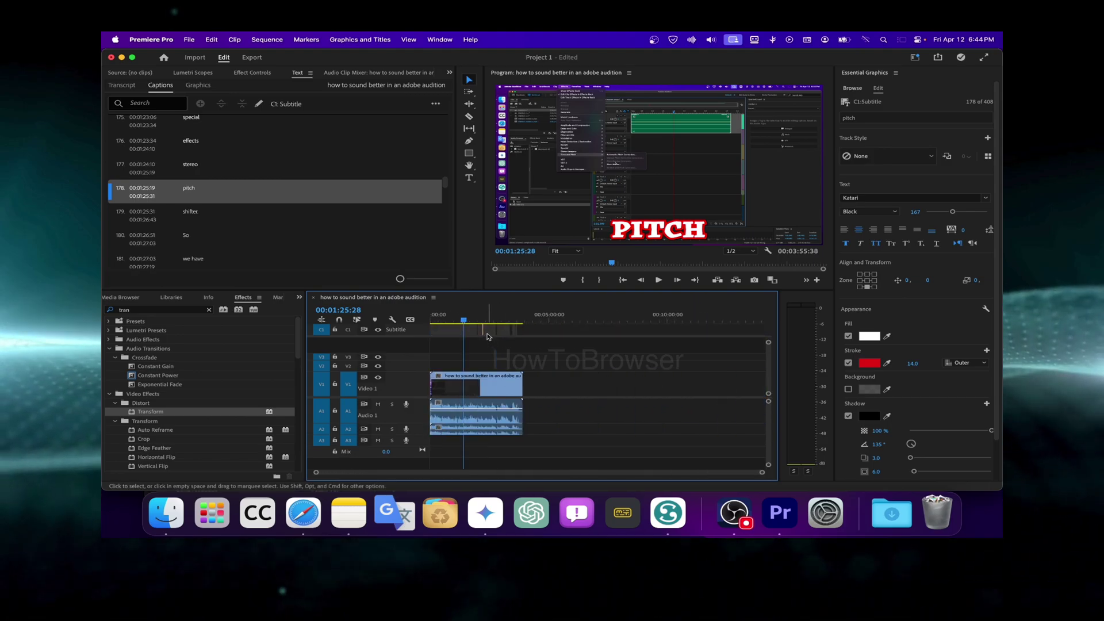
pyautogui.click(486, 332)
pyautogui.moveTo(322, 304); pyautogui.dragTo(321, 304)
pyautogui.click(483, 339)
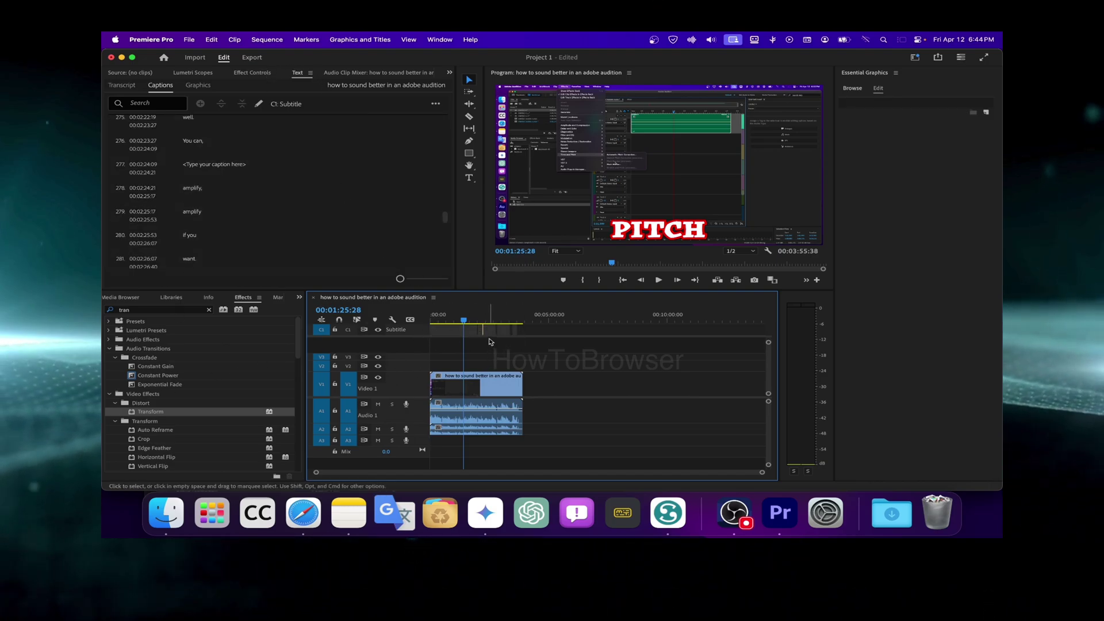
pyautogui.scroll(6, 489, 342)
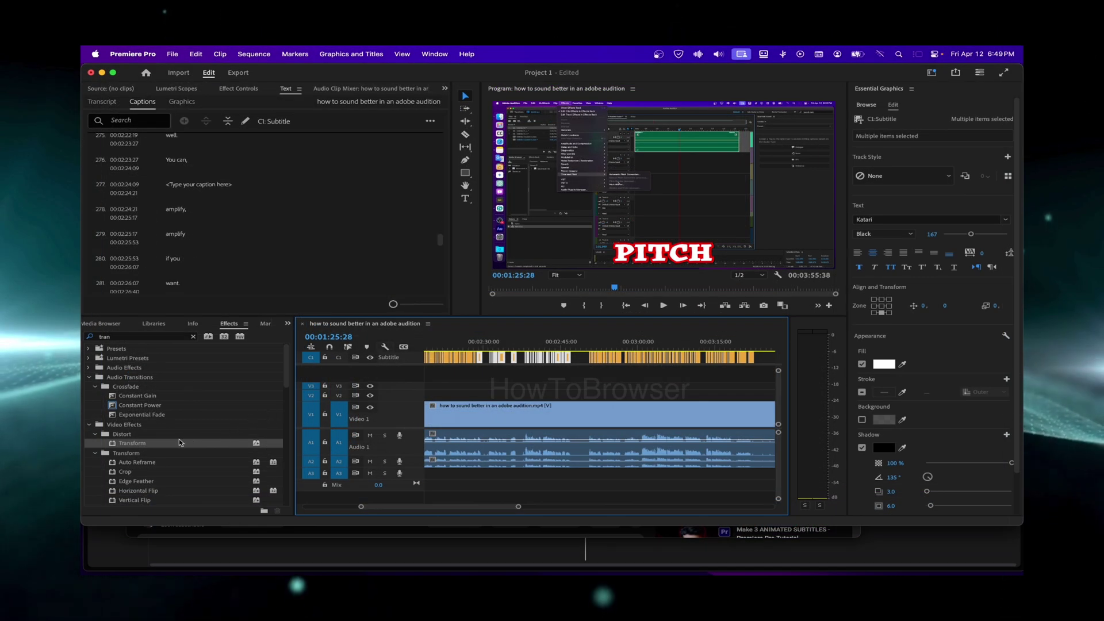
pyautogui.click(471, 380)
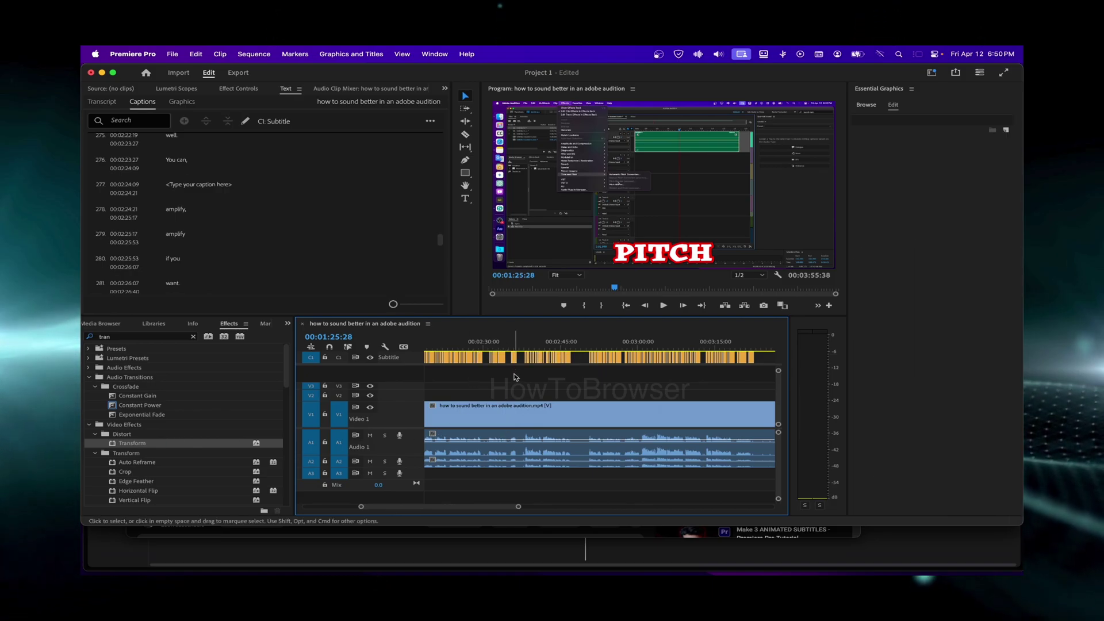
# Step: Select all captions on the subtitle track and upgrade them to graphics
pyautogui.scroll(-2, 515, 374)
pyautogui.scroll(-4, 515, 378)
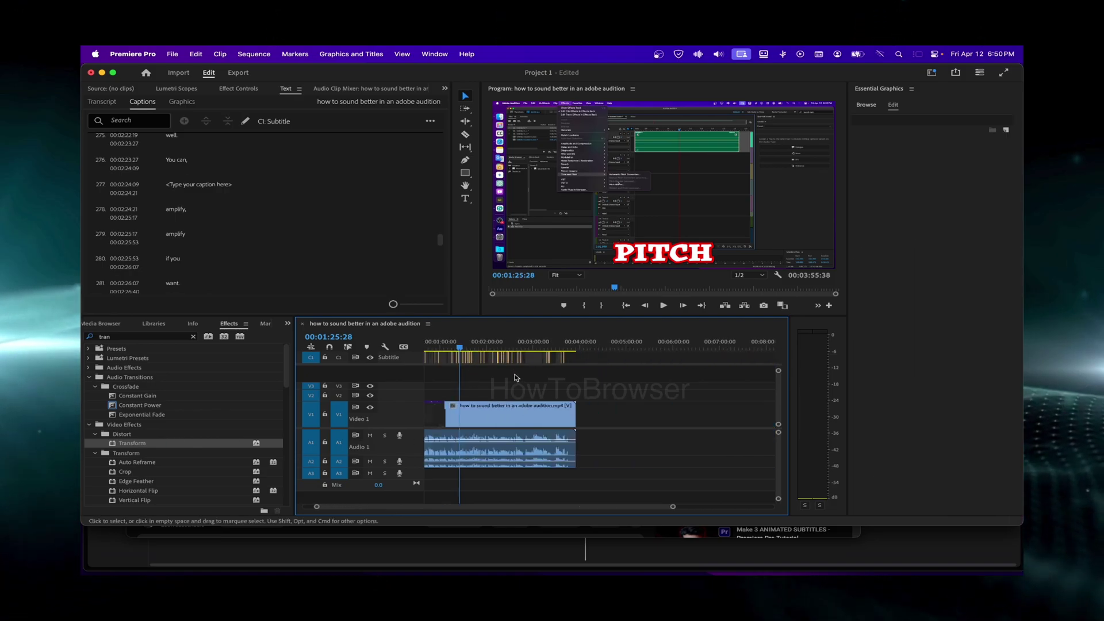
pyautogui.moveTo(544, 363); pyautogui.dragTo(358, 330)
pyautogui.click(358, 55)
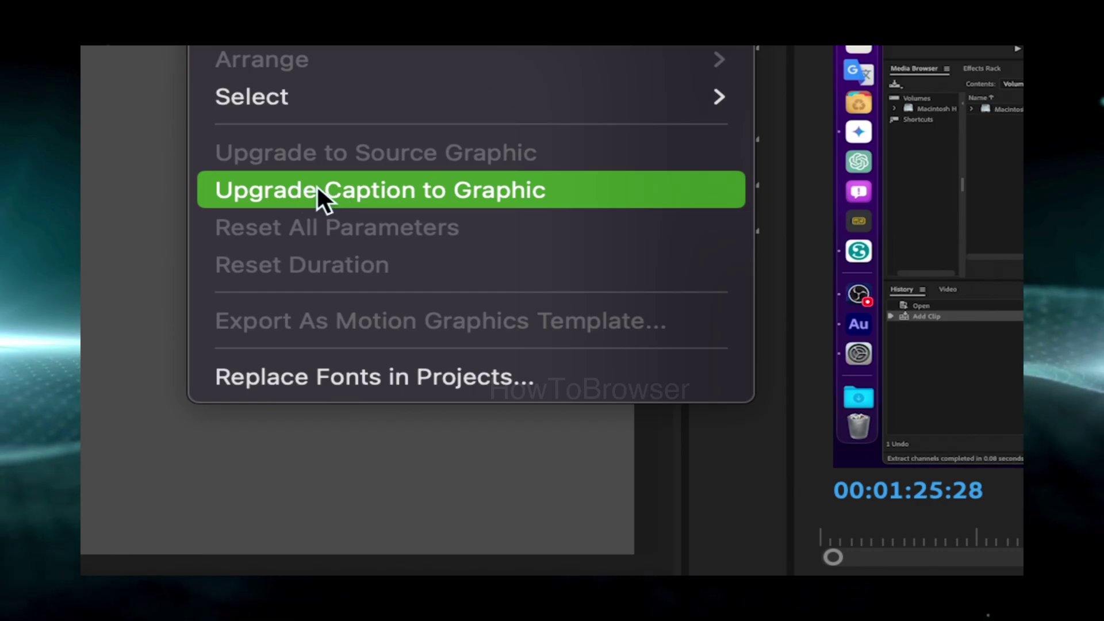
pyautogui.click(317, 186)
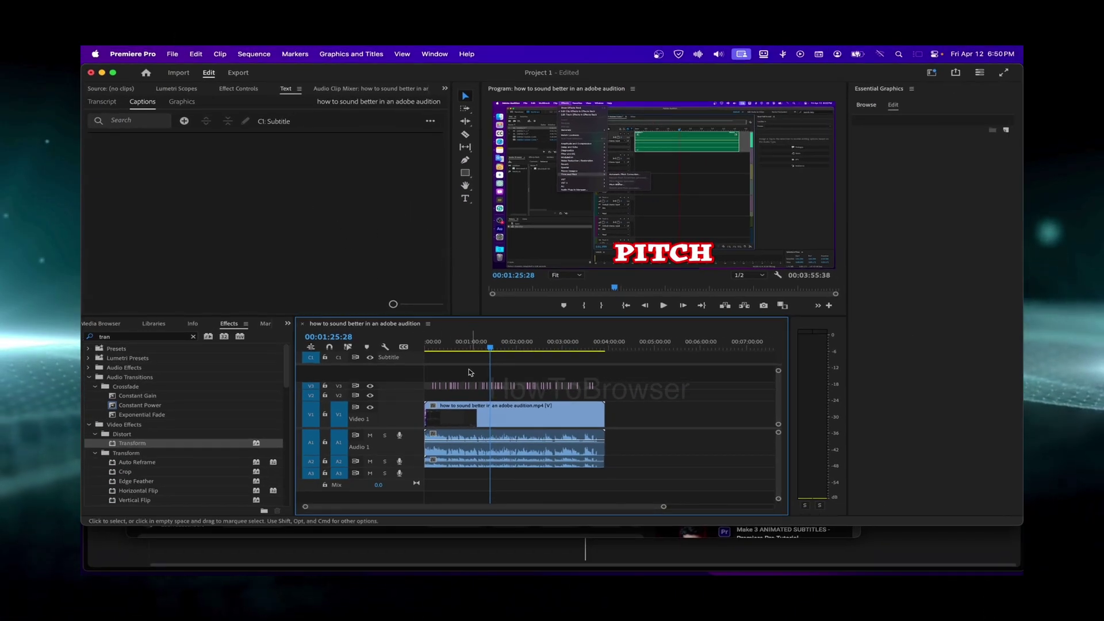
# Step: Expand the Video 3 track and apply the Transform effect to the "if I want" graphic clip
pyautogui.scroll(5, 495, 388)
pyautogui.click(490, 389)
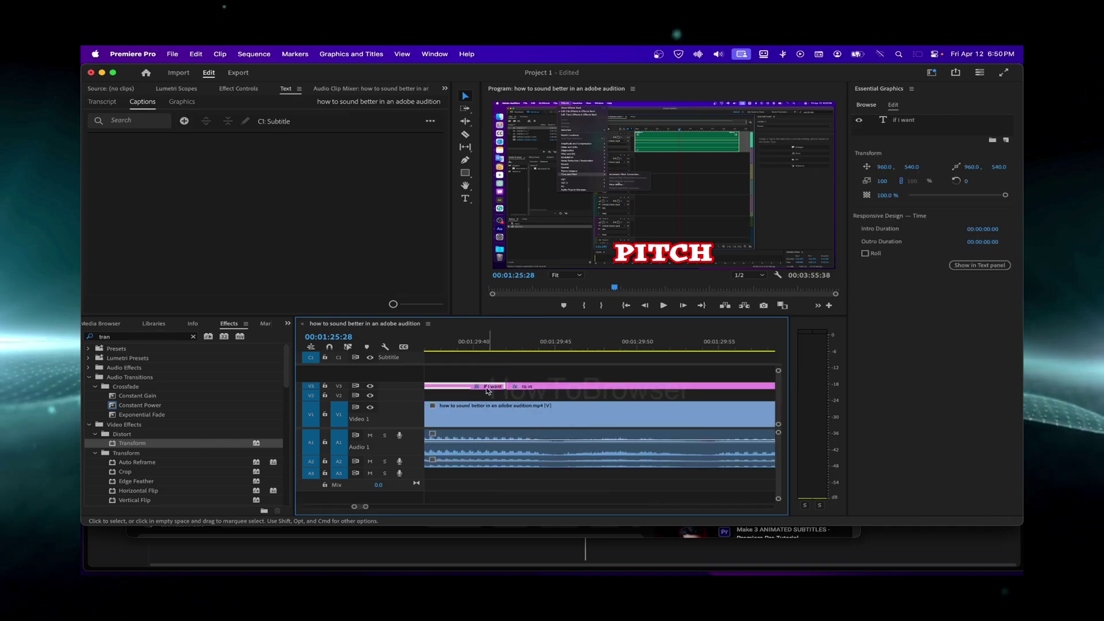
pyautogui.doubleClick(400, 385)
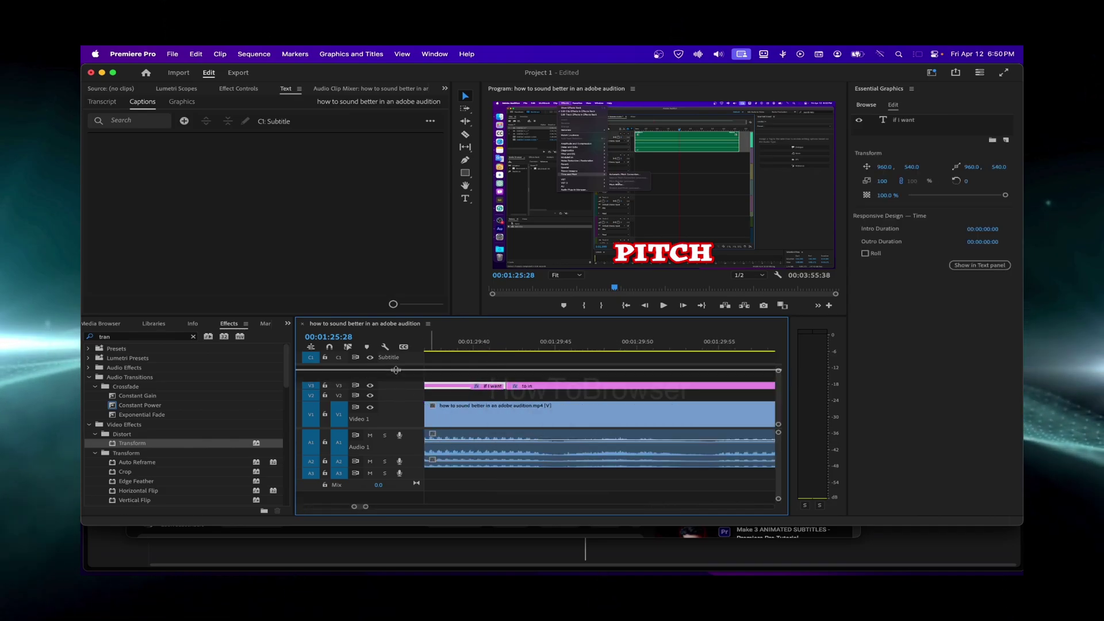
pyautogui.click(240, 90)
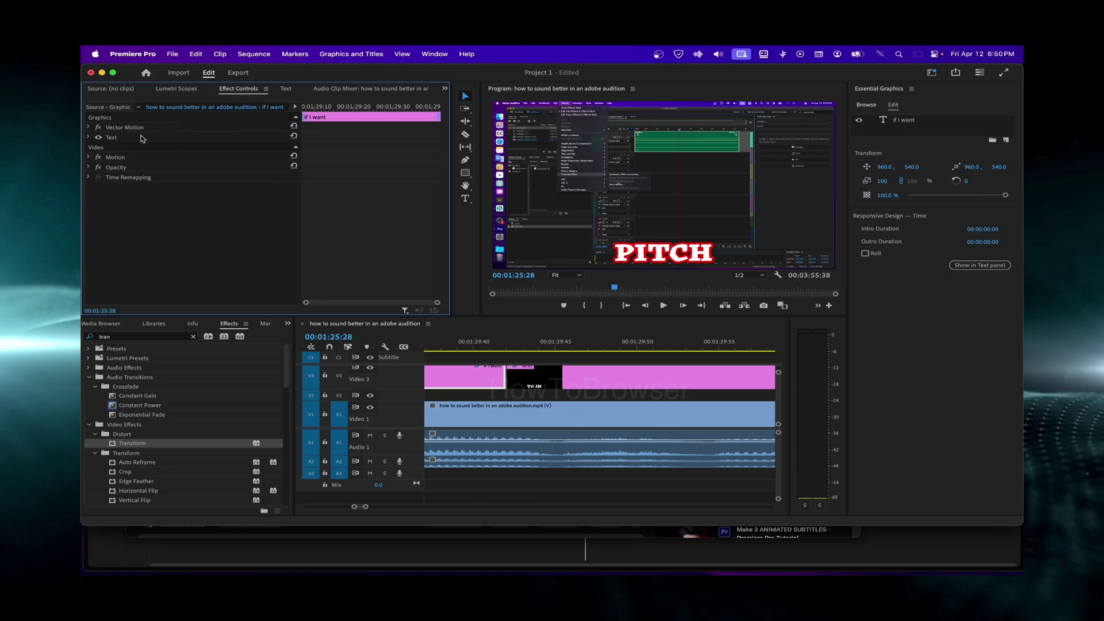
pyautogui.moveTo(130, 447); pyautogui.dragTo(190, 184)
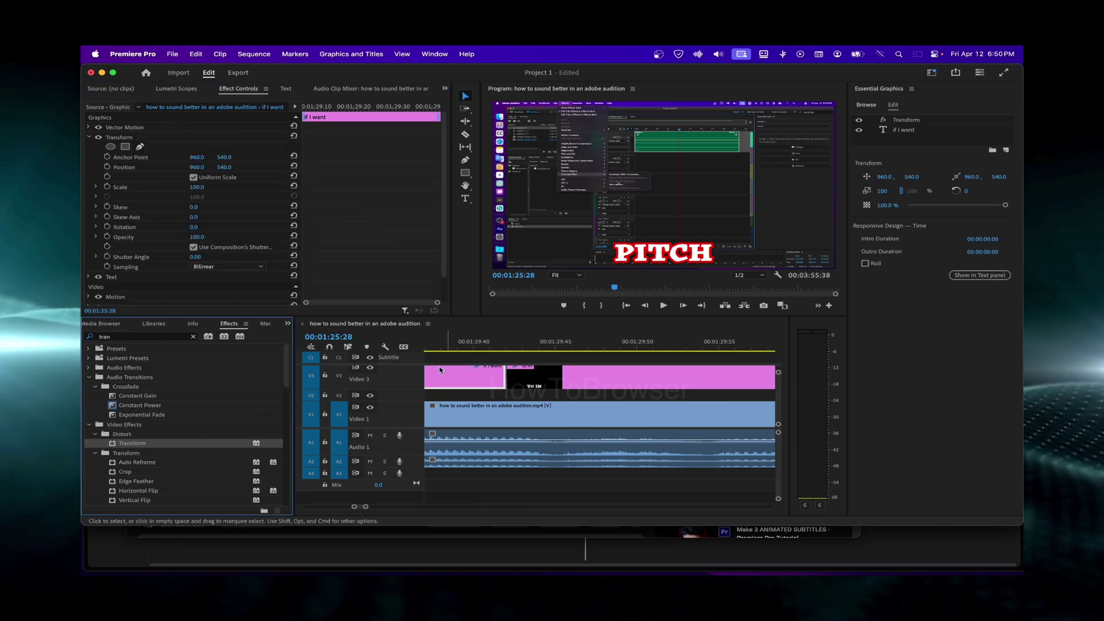
# Step: At 00:01:29:39, set the Transform effect's anchor point to 950.8, 1000.5 on the text, position to 950.8, 991.3 and scale to 164
pyautogui.click(457, 348)
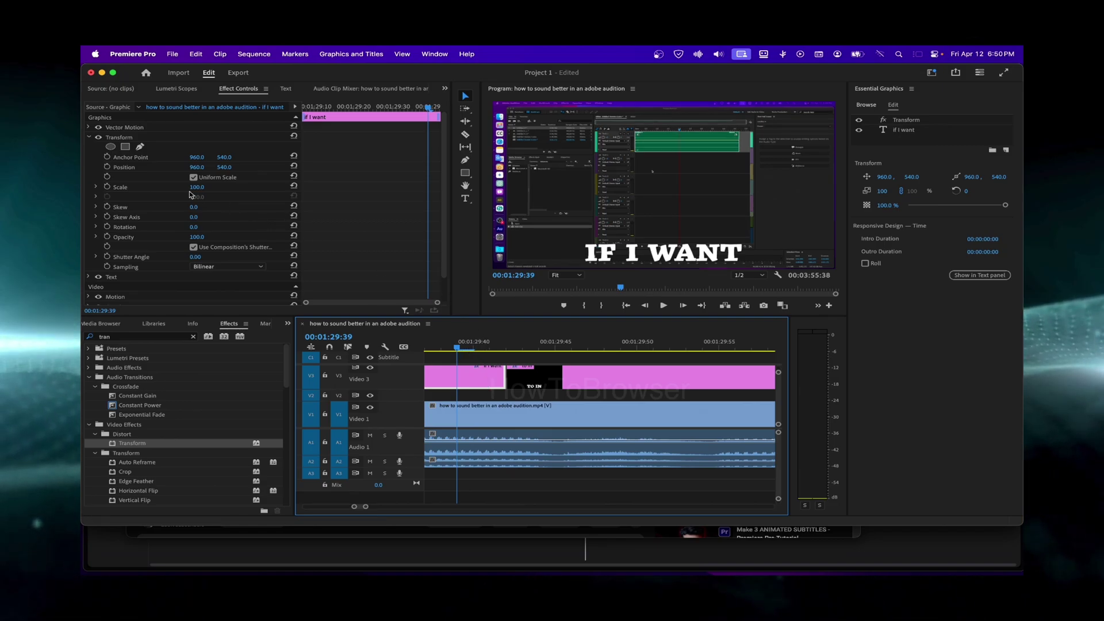
pyautogui.moveTo(197, 187); pyautogui.dragTo(196, 187)
pyautogui.click(121, 137)
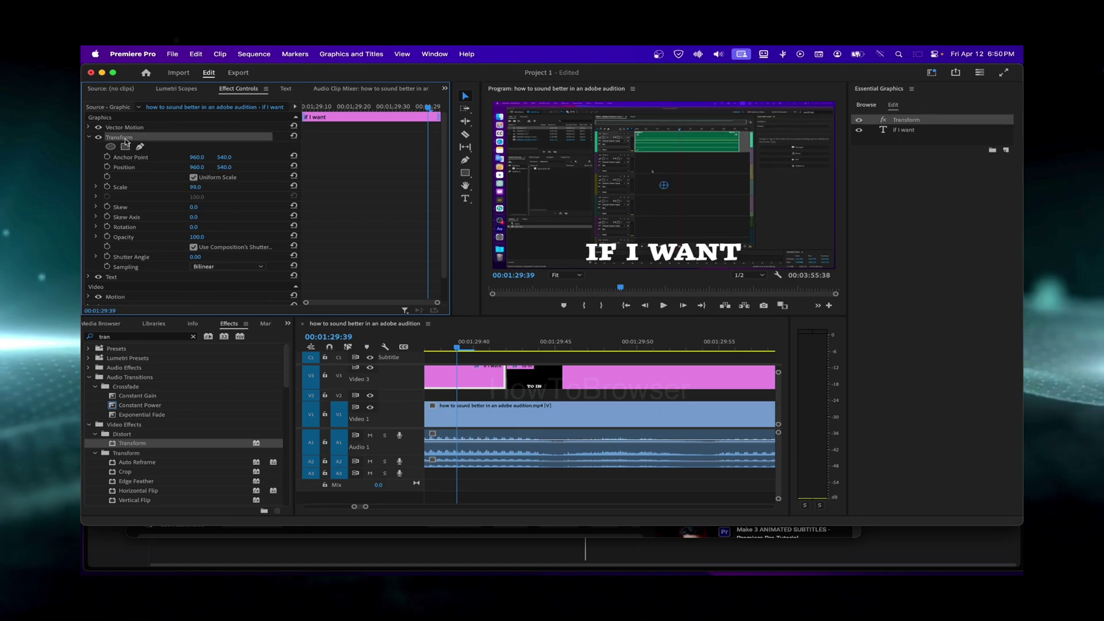
pyautogui.moveTo(661, 189); pyautogui.dragTo(664, 258)
pyautogui.moveTo(663, 196); pyautogui.dragTo(662, 226)
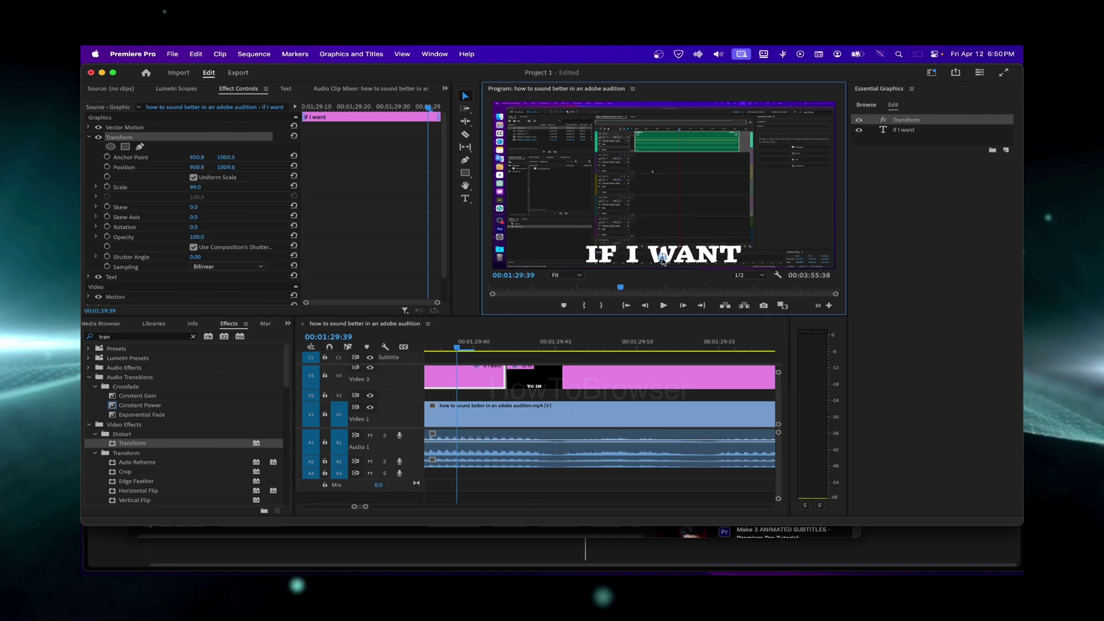
pyautogui.moveTo(196, 186); pyautogui.dragTo(500, 187)
pyautogui.moveTo(345, 186); pyautogui.dragTo(224, 122)
# Step: Try the Full playback resolution for the program monitor and switch it to 1/16
pyautogui.click(351, 54)
pyautogui.moveTo(236, 58)
pyautogui.moveTo(285, 57)
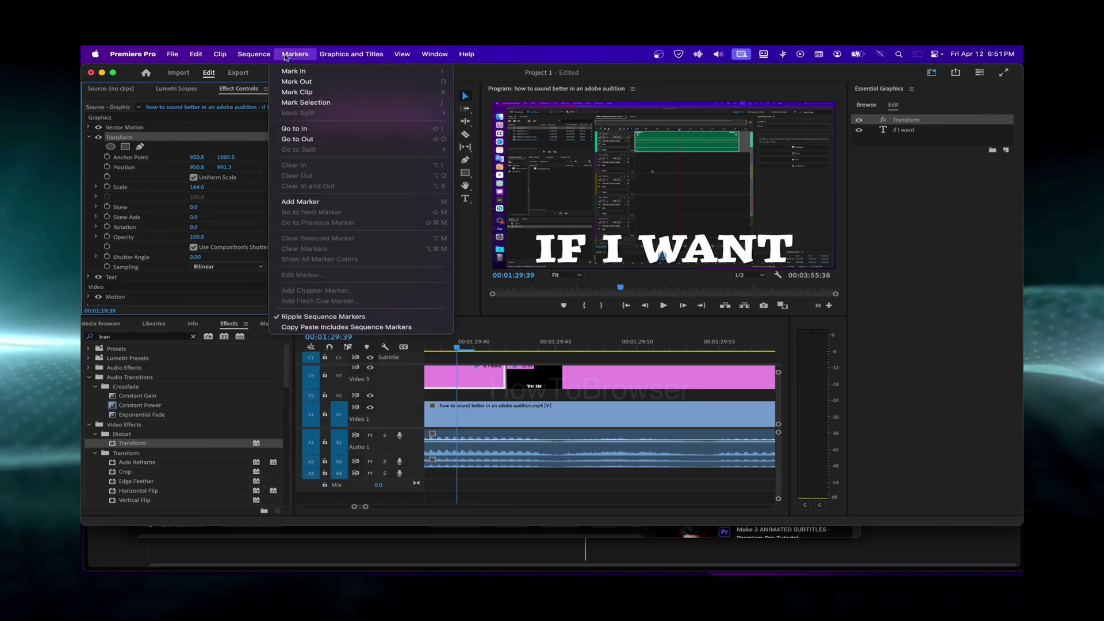
pyautogui.moveTo(410, 61)
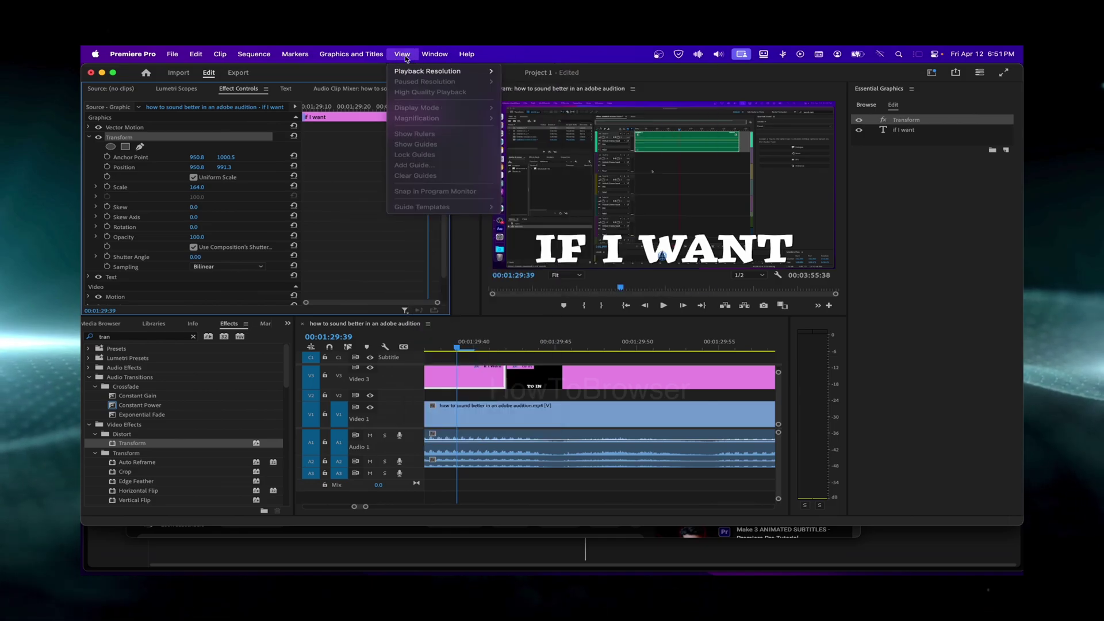
pyautogui.moveTo(488, 71)
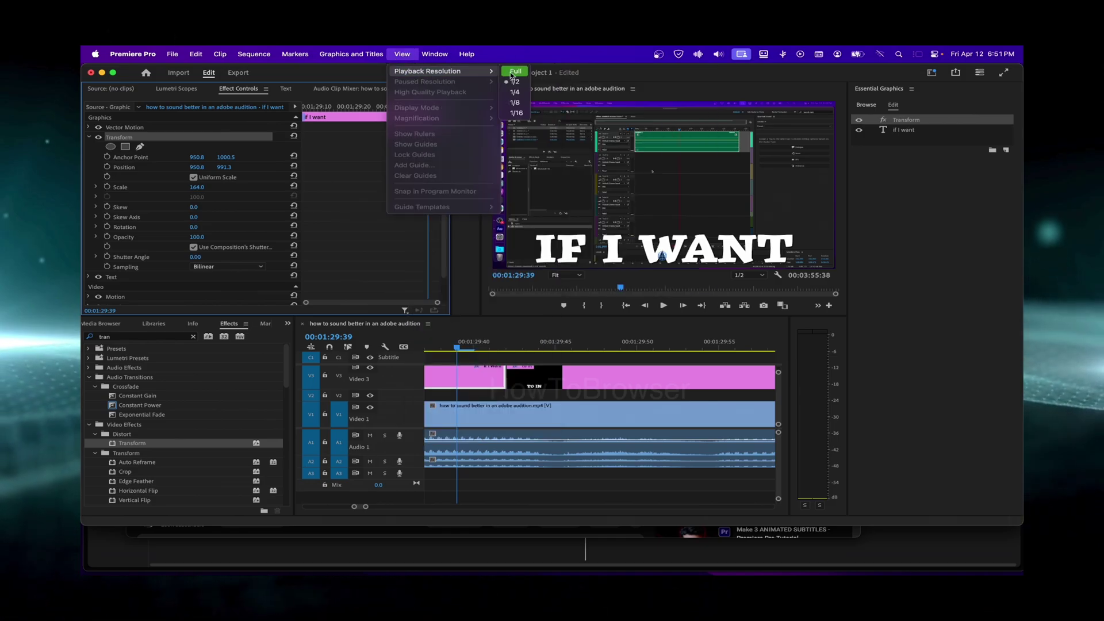
pyautogui.click(514, 75)
pyautogui.click(402, 53)
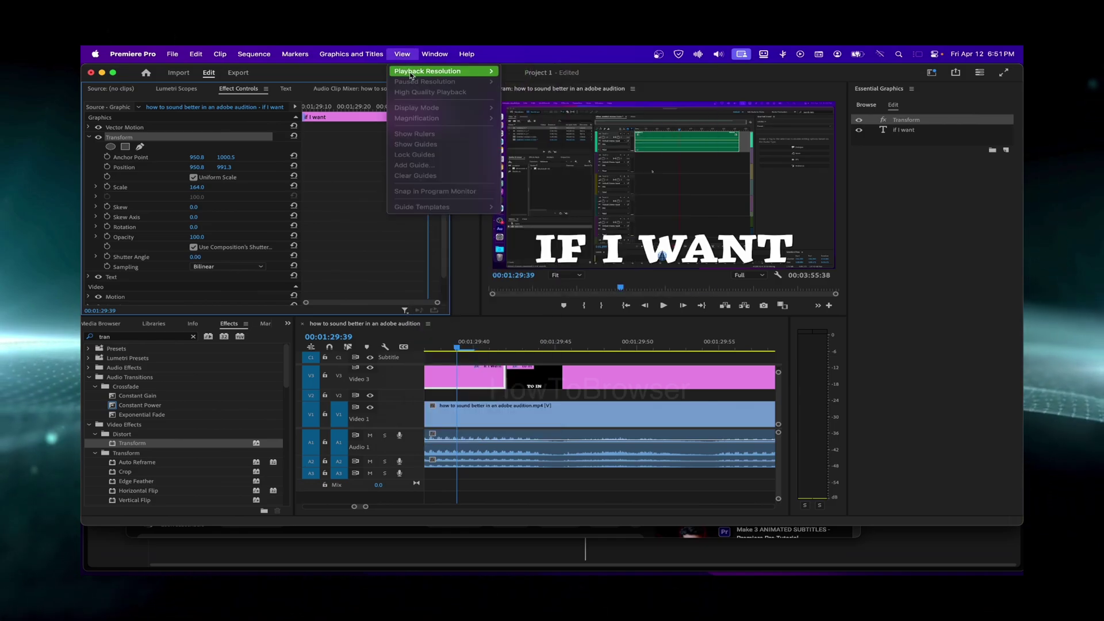
pyautogui.click(515, 92)
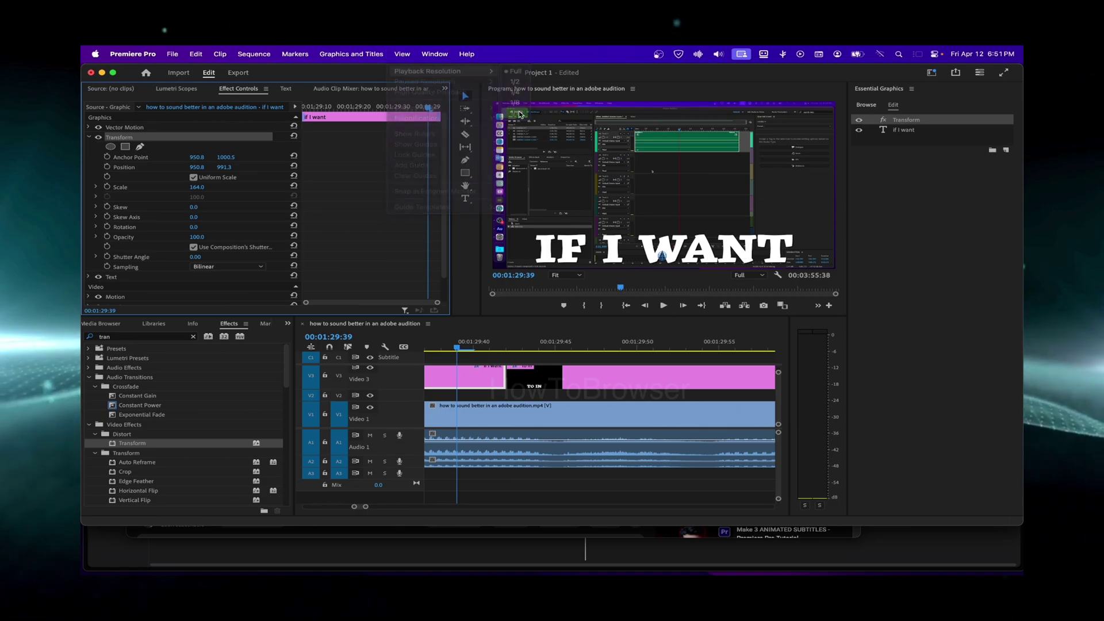
# Step: Set the program monitor's playback resolution to Full
pyautogui.click(355, 54)
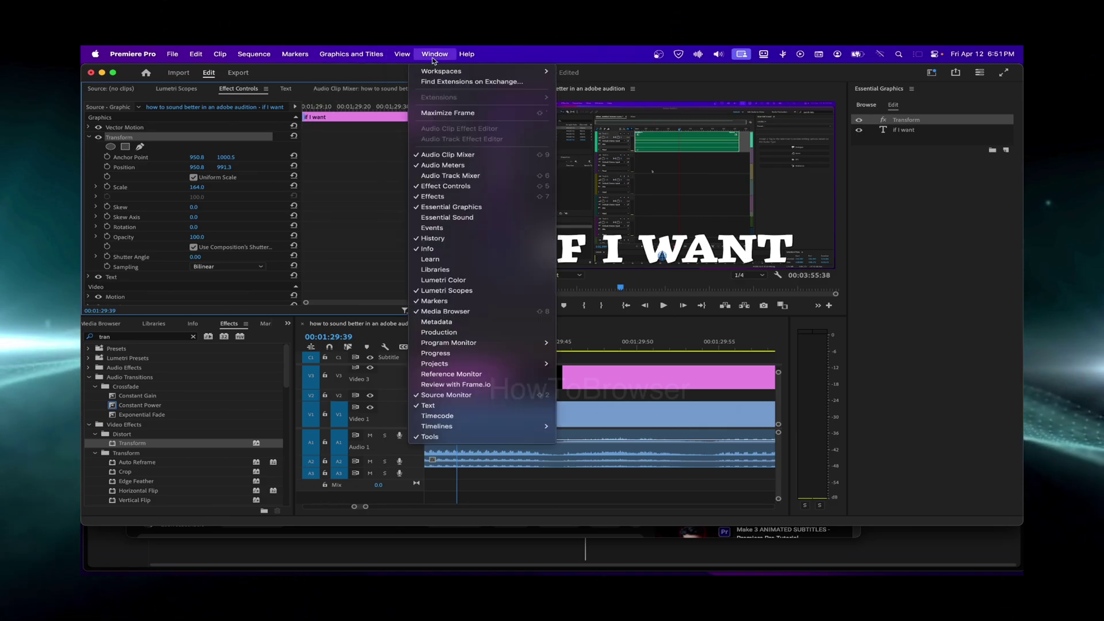
pyautogui.moveTo(402, 54)
pyautogui.moveTo(427, 71)
pyautogui.click(514, 71)
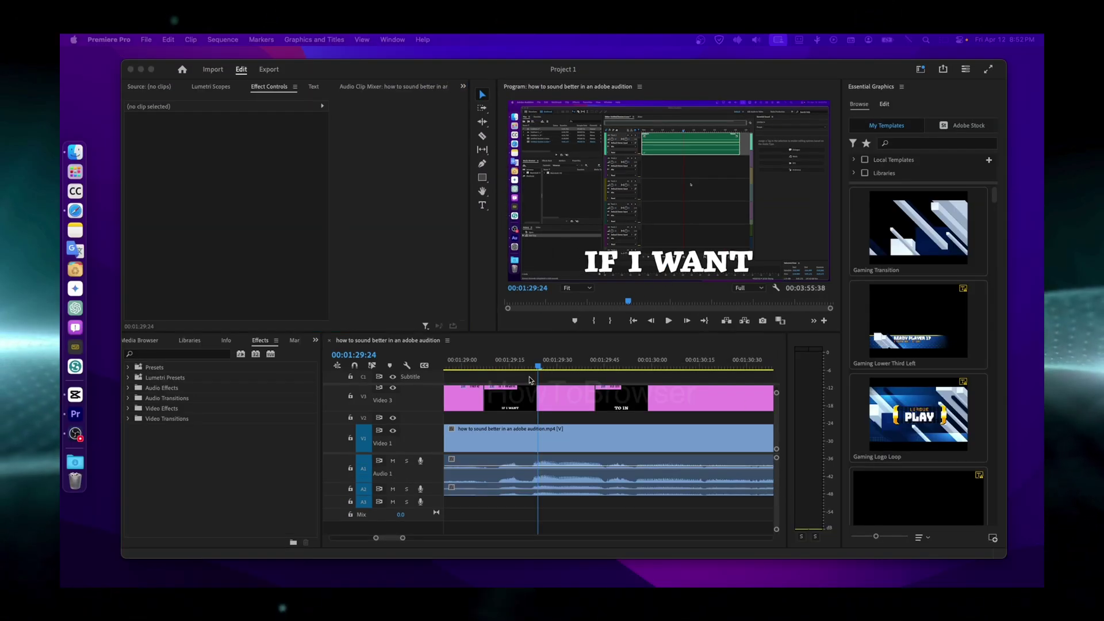
# Step: Select the "if I want" graphic clip and remove all existing Scale keyframes from its Transform effect
pyautogui.click(512, 399)
pyautogui.click(512, 400)
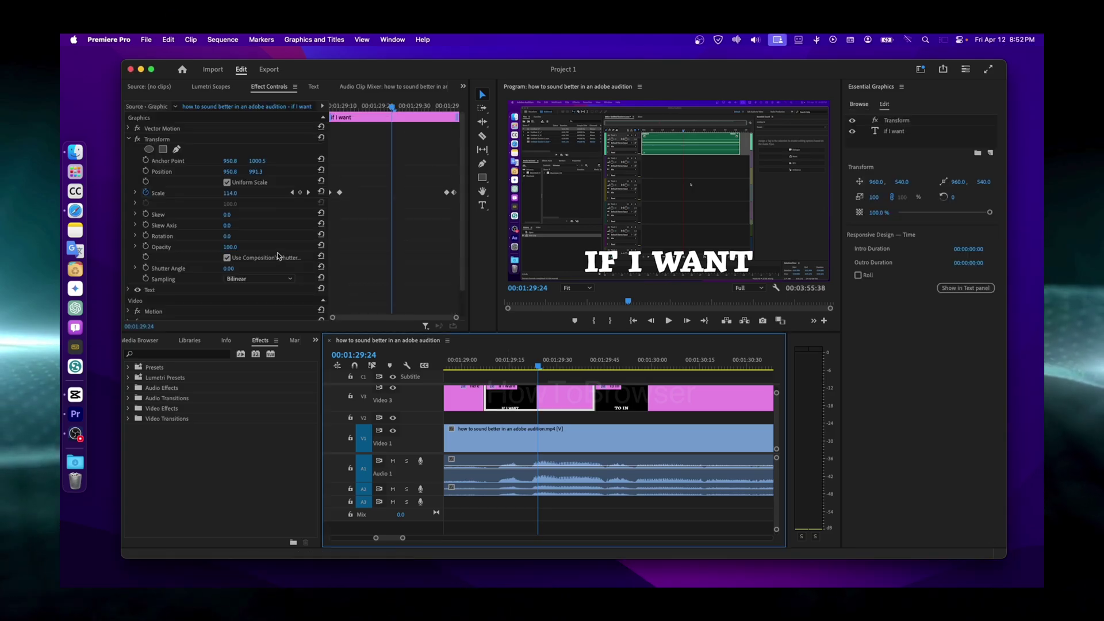
pyautogui.moveTo(454, 211); pyautogui.dragTo(300, 176)
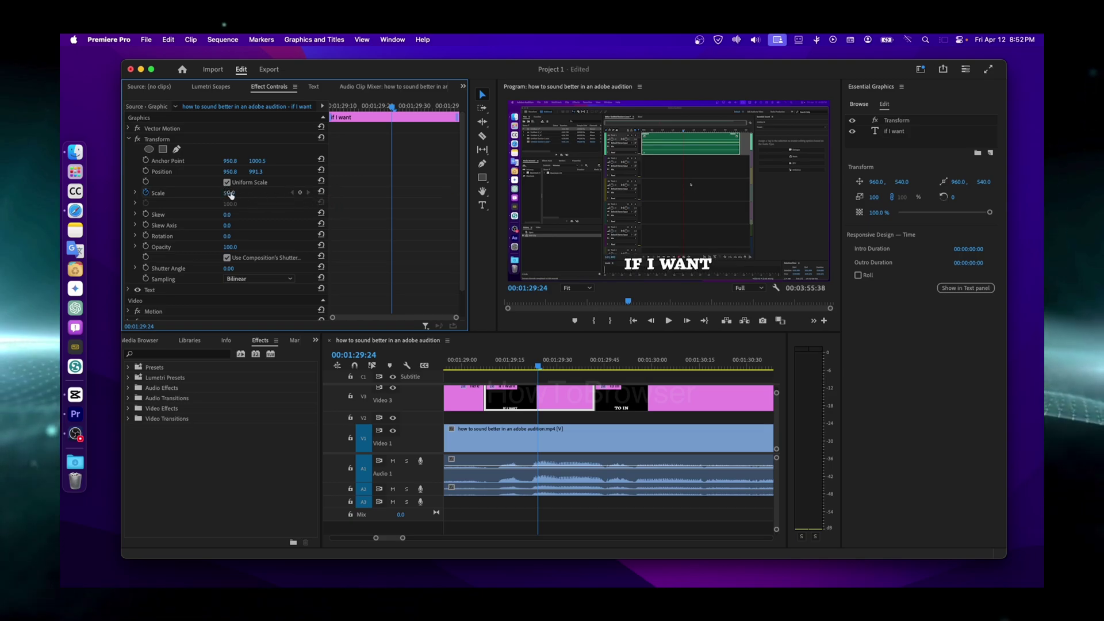
# Step: At the start of the "if I want" clip, 00:01:29:07, set the Transform effect's Scale to 100
pyautogui.moveTo(539, 369); pyautogui.dragTo(486, 372)
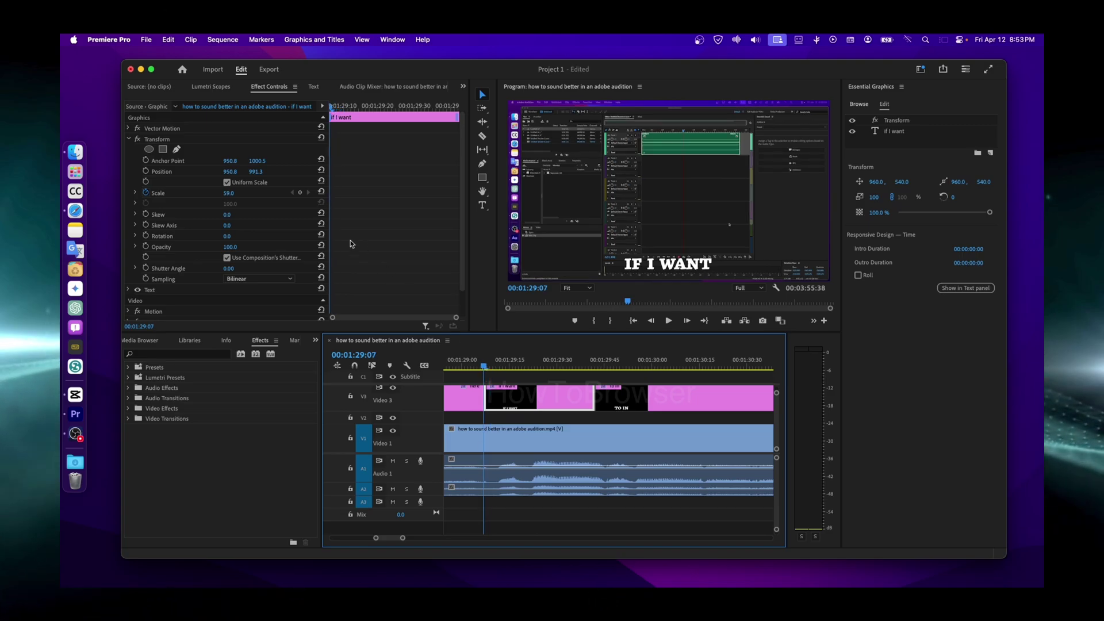
pyautogui.click(227, 193)
pyautogui.write('59.0')
pyautogui.write('100')
pyautogui.press('Return')
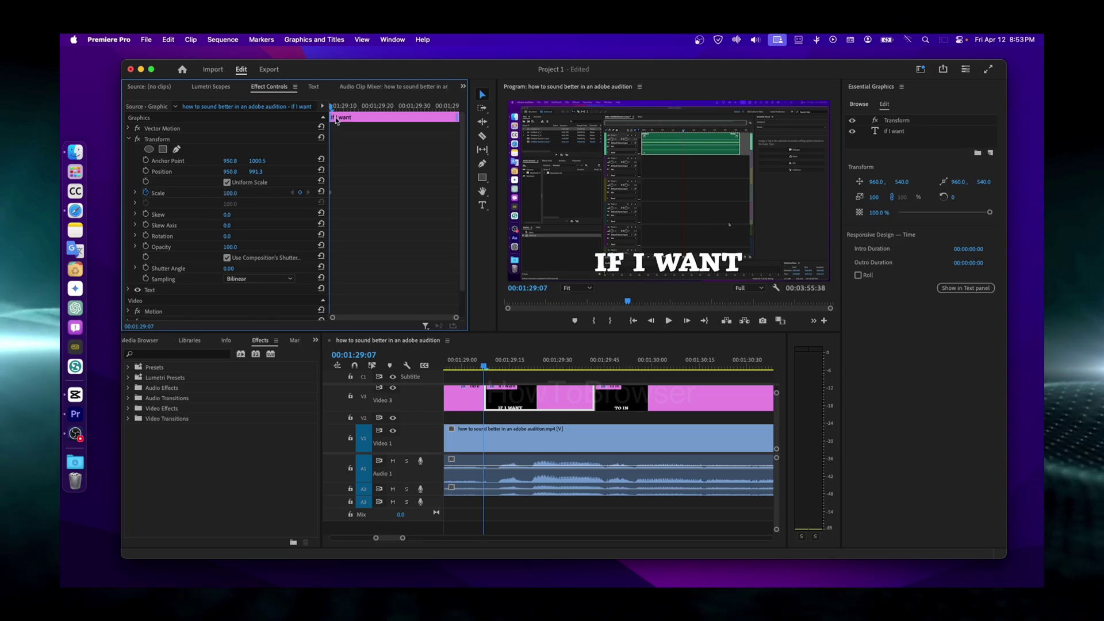
# Step: Advance four frames to 00:01:29:11 and add a Transform Scale keyframe at 100
pyautogui.moveTo(332, 110)
pyautogui.mouseDown()
pyautogui.moveTo(348, 109)
pyautogui.moveTo(332, 112)
pyautogui.mouseUp()
pyautogui.press('Right')
pyautogui.press('Right')
pyautogui.press('Right')
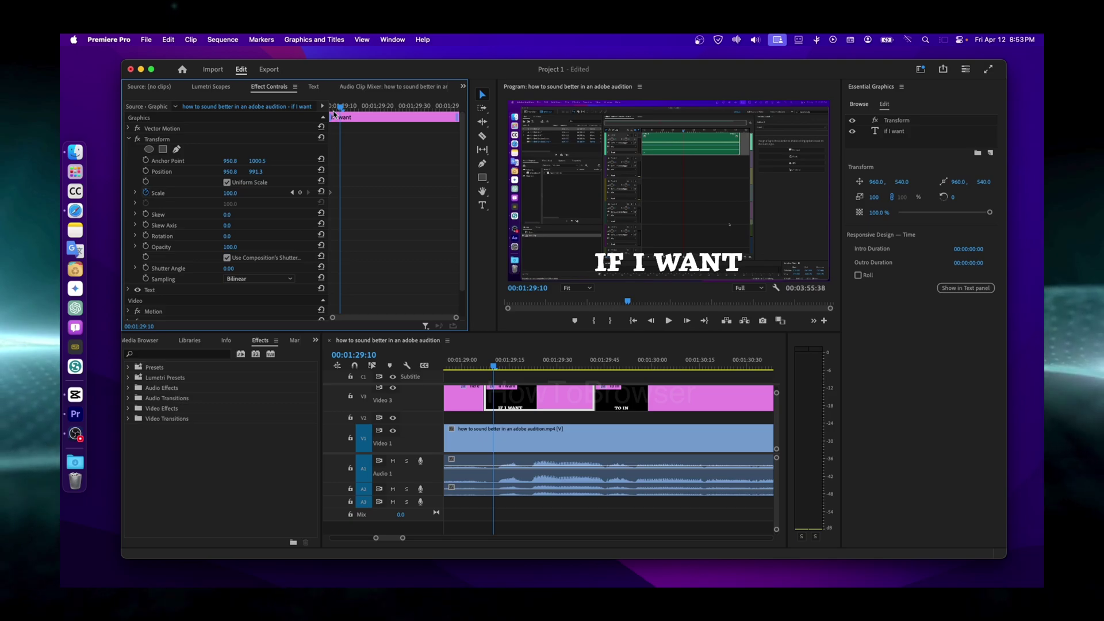
pyautogui.press('Right')
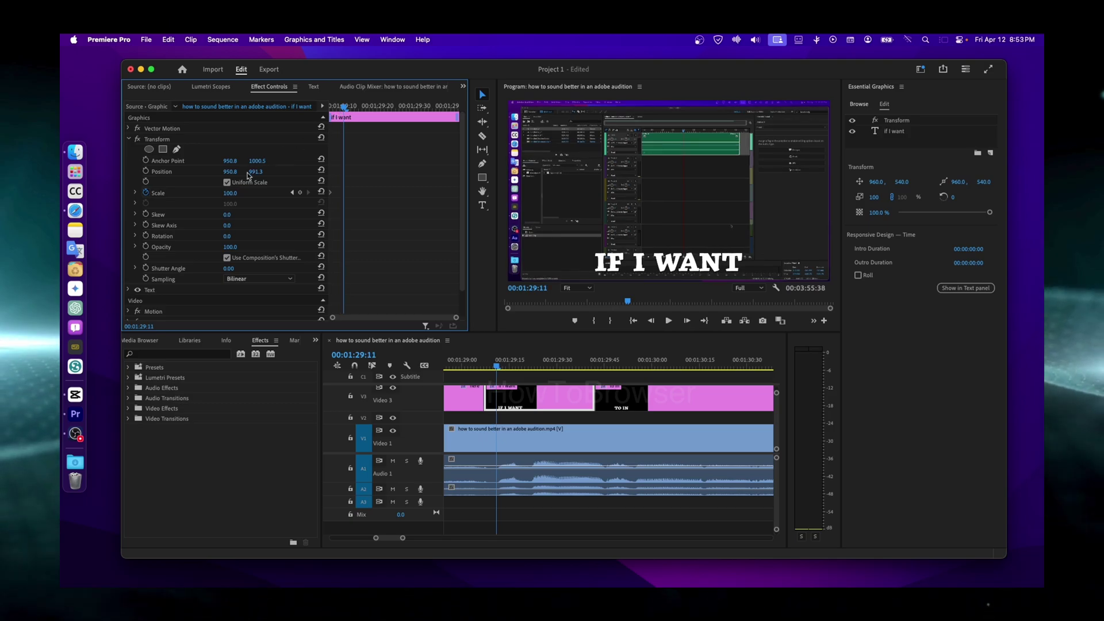
pyautogui.click(146, 193)
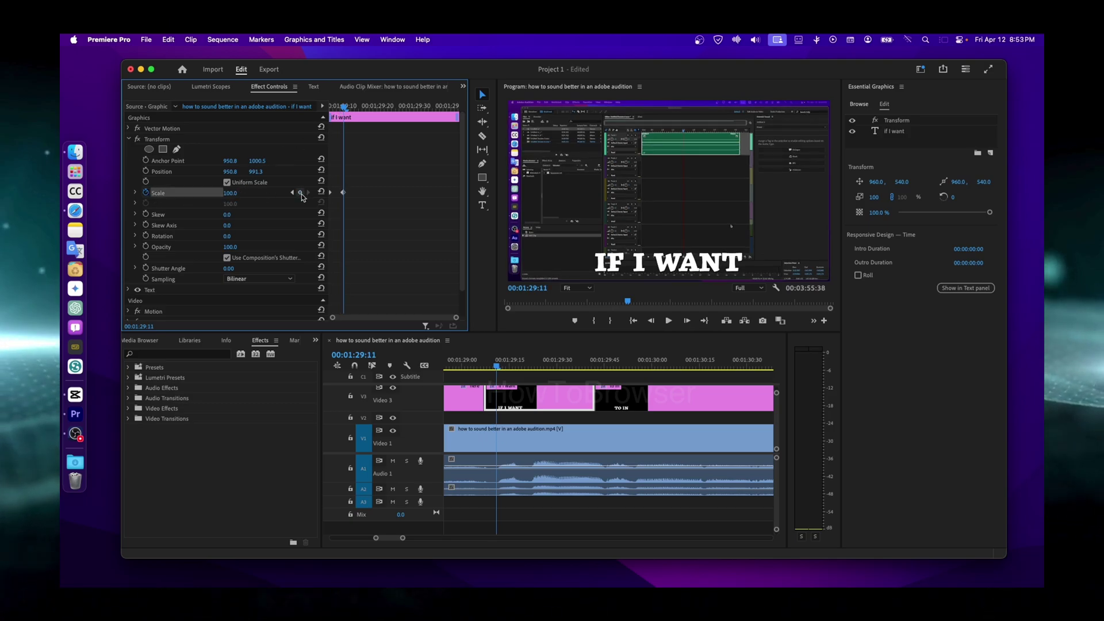
# Step: Set the Transform Scale to 0 on the clip's first keyframe at 00:01:29:07 and scrub through the scale-up
pyautogui.moveTo(342, 108); pyautogui.dragTo(330, 108)
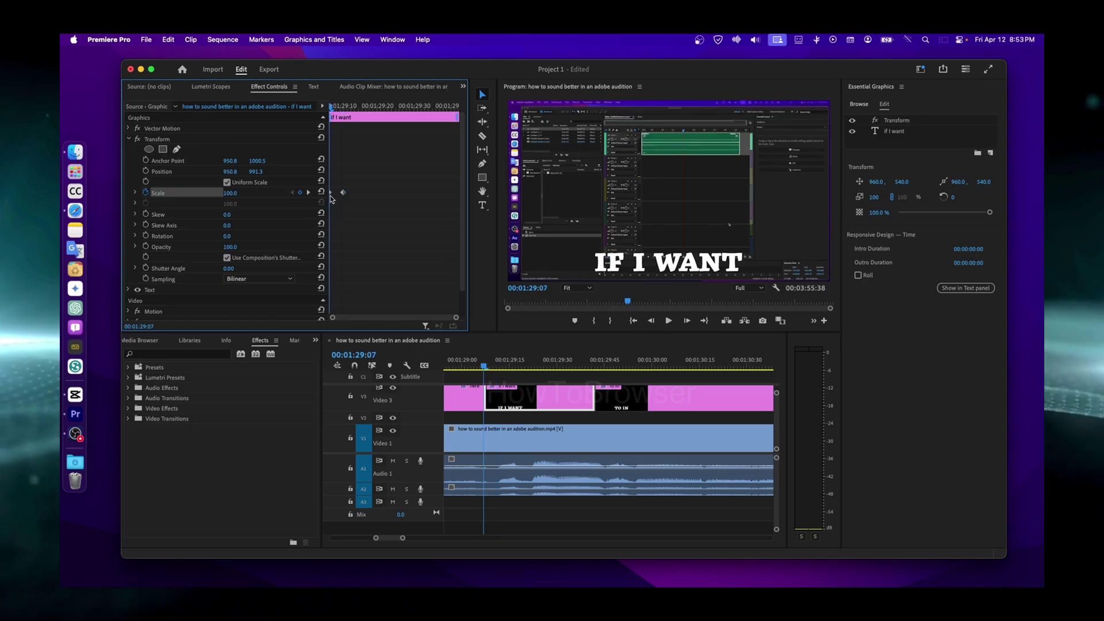
pyautogui.click(231, 193)
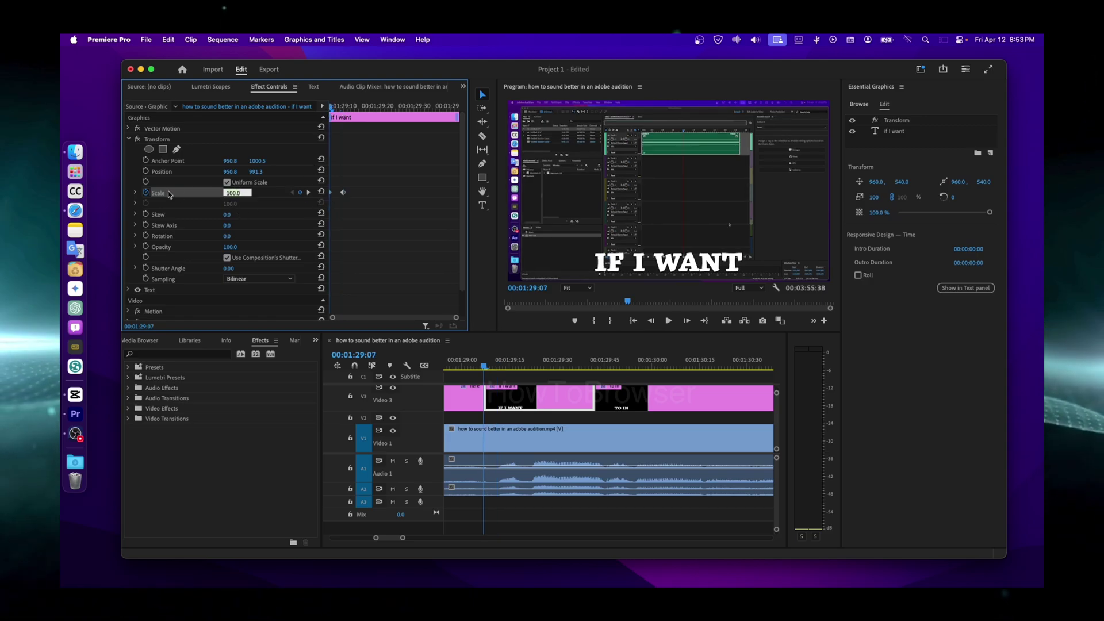
pyautogui.press('Return')
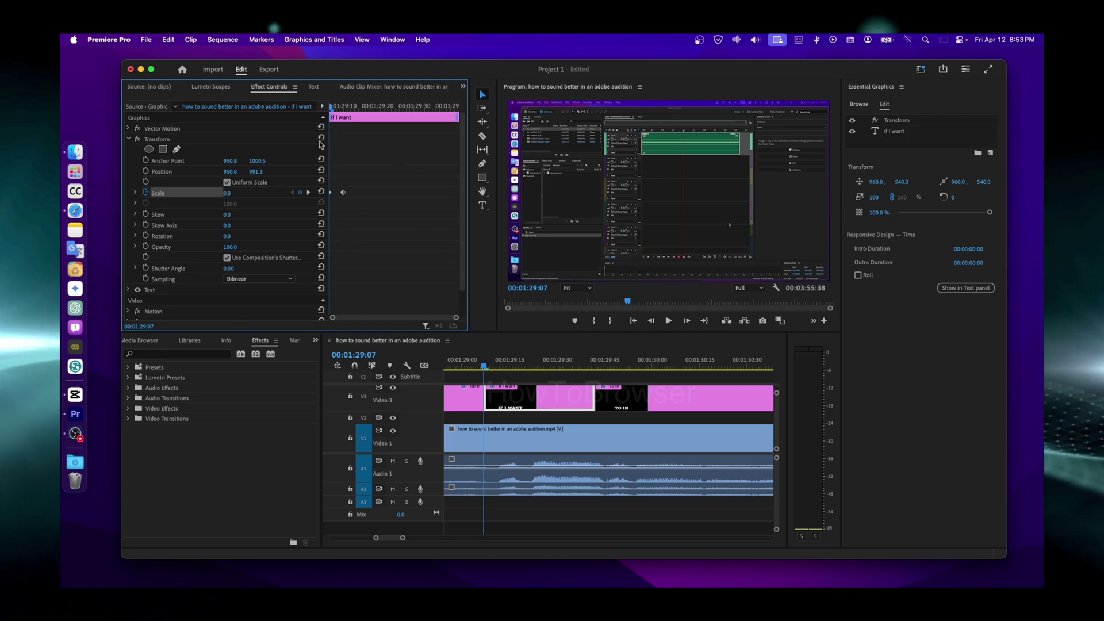
pyautogui.moveTo(331, 110); pyautogui.dragTo(341, 109)
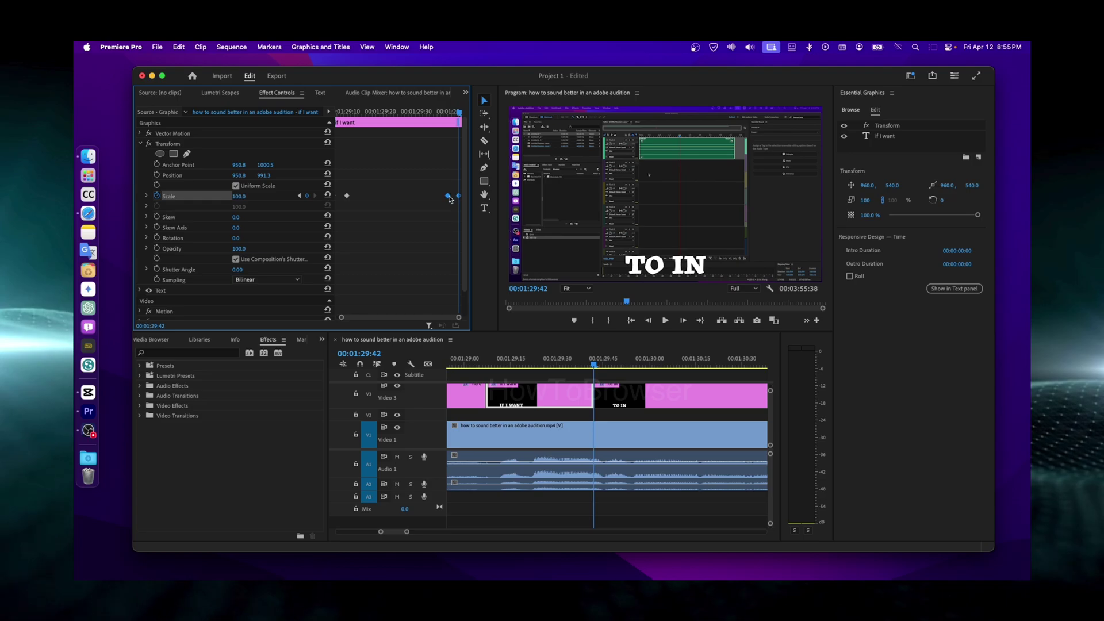
# Step: Delete the two Scale keyframes at the end of the "if I want" clip and place the playhead at 00:01:29:12
pyautogui.rightClick(448, 195)
pyautogui.click(395, 204)
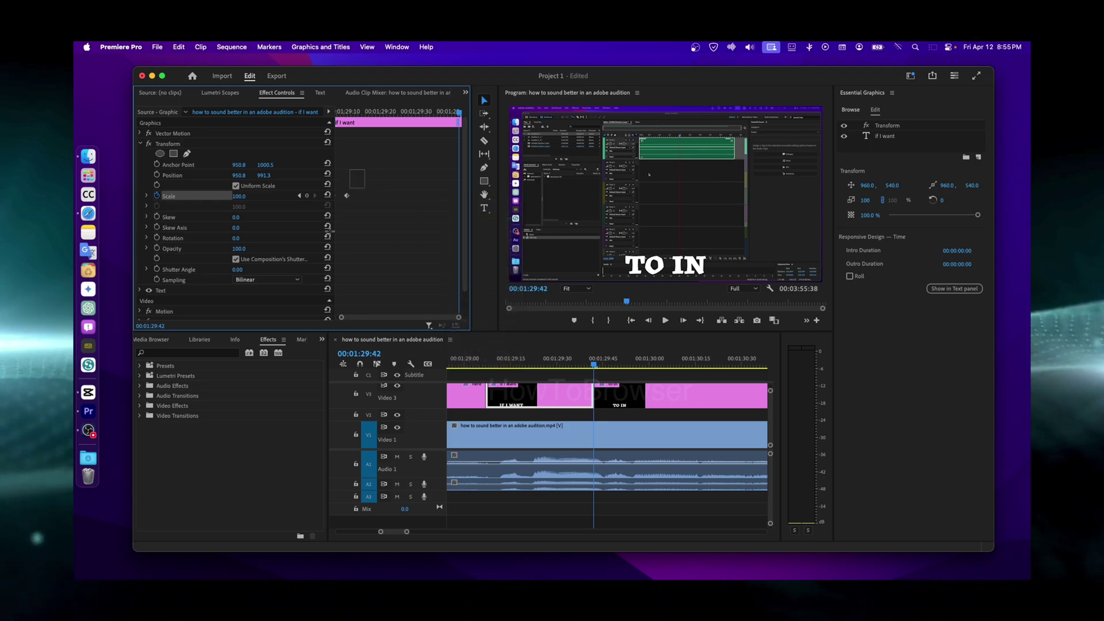
pyautogui.moveTo(567, 366); pyautogui.dragTo(489, 365)
pyautogui.click(501, 365)
# Step: Apply Ease In and Ease Out to the Scale keyframe that ends the text's scale-up
pyautogui.rightClick(347, 196)
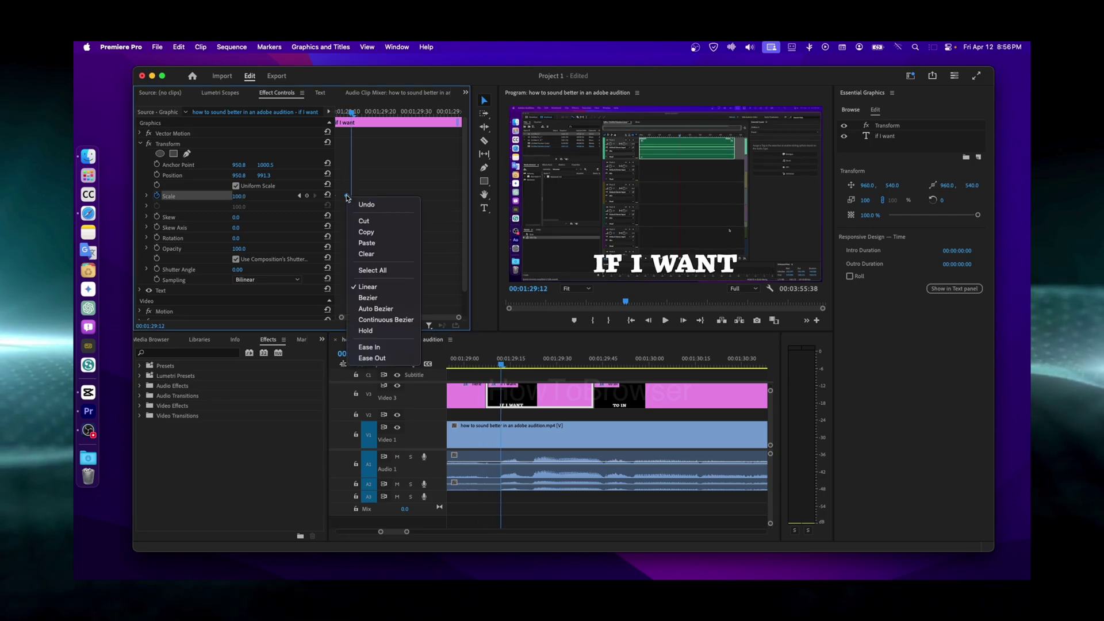
pyautogui.click(379, 349)
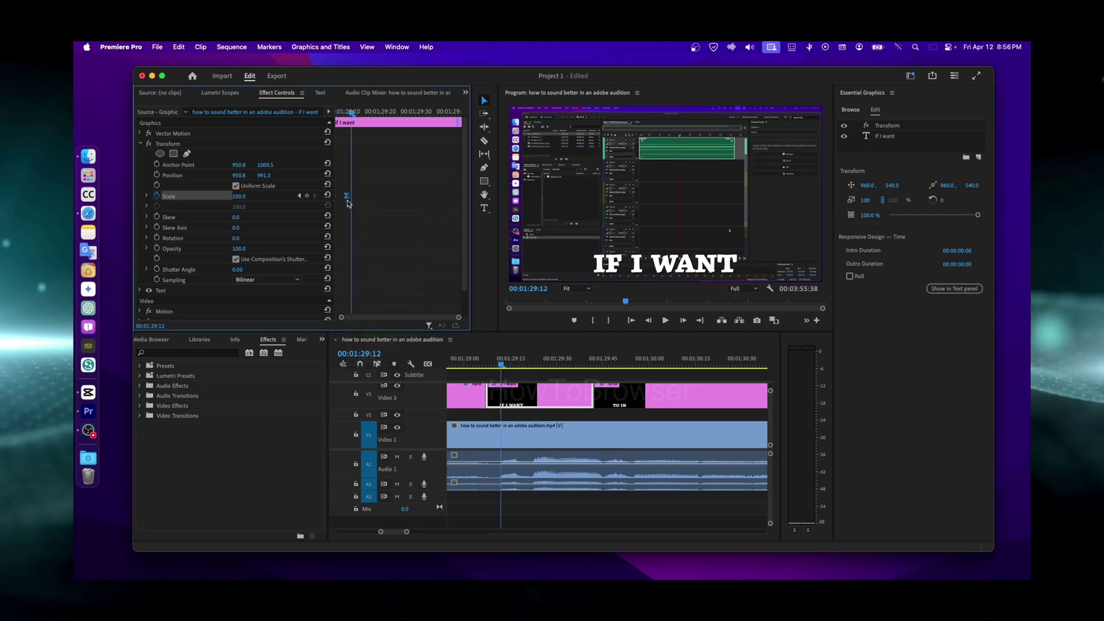
pyautogui.rightClick(347, 198)
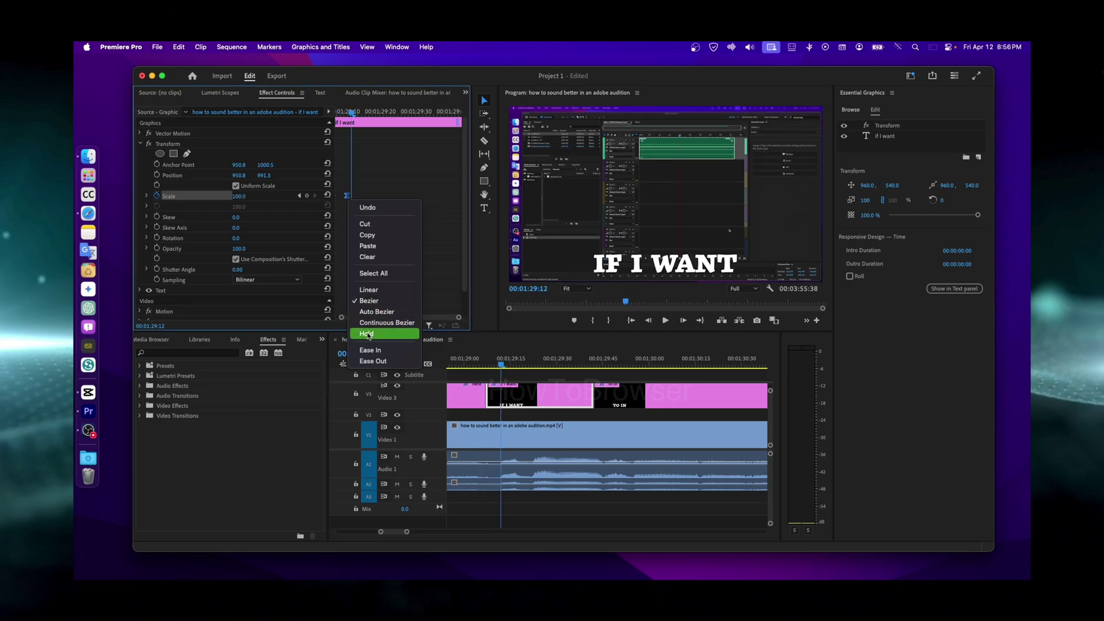
pyautogui.click(373, 361)
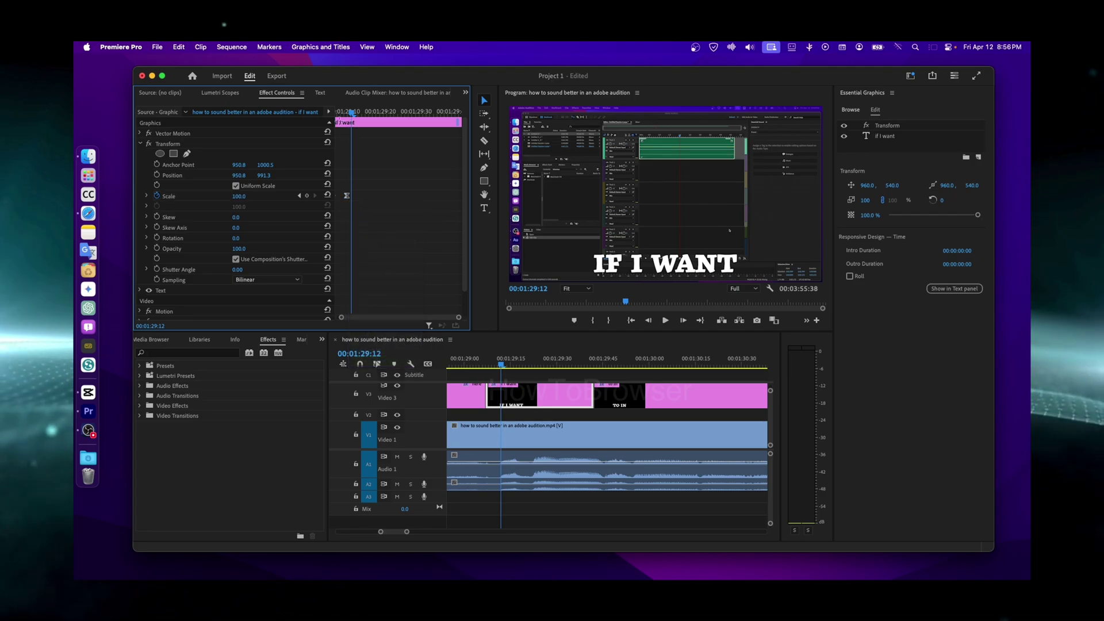
# Step: Check the scale-up over the clip's first frames and copy its keyframed Transform effect
pyautogui.moveTo(349, 122); pyautogui.dragTo(292, 128)
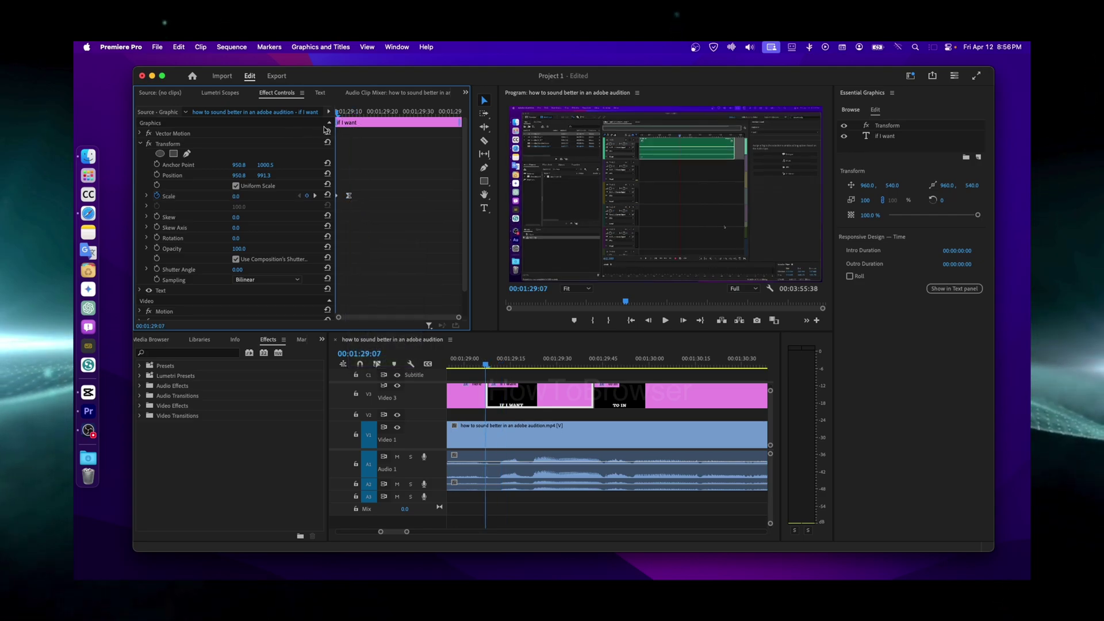
pyautogui.press('Right')
pyautogui.click(163, 144)
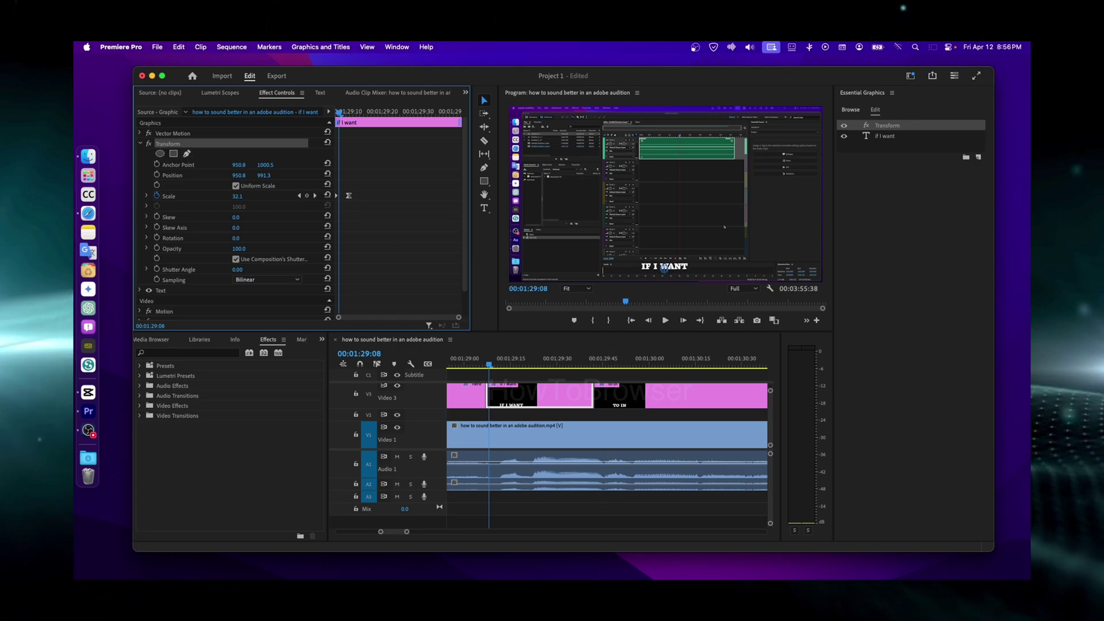
# Step: Select all caption graphics on the Video 3 track and paste the copied Transform effect onto them
pyautogui.click(564, 359)
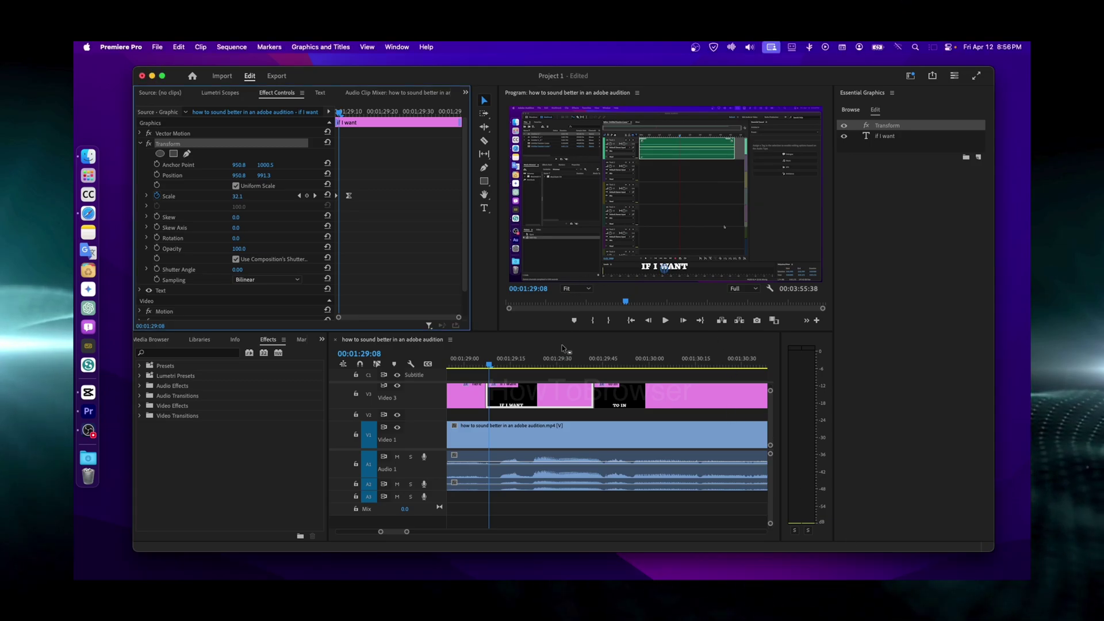
pyautogui.scroll(-1, 550, 462)
pyautogui.scroll(5, 549, 459)
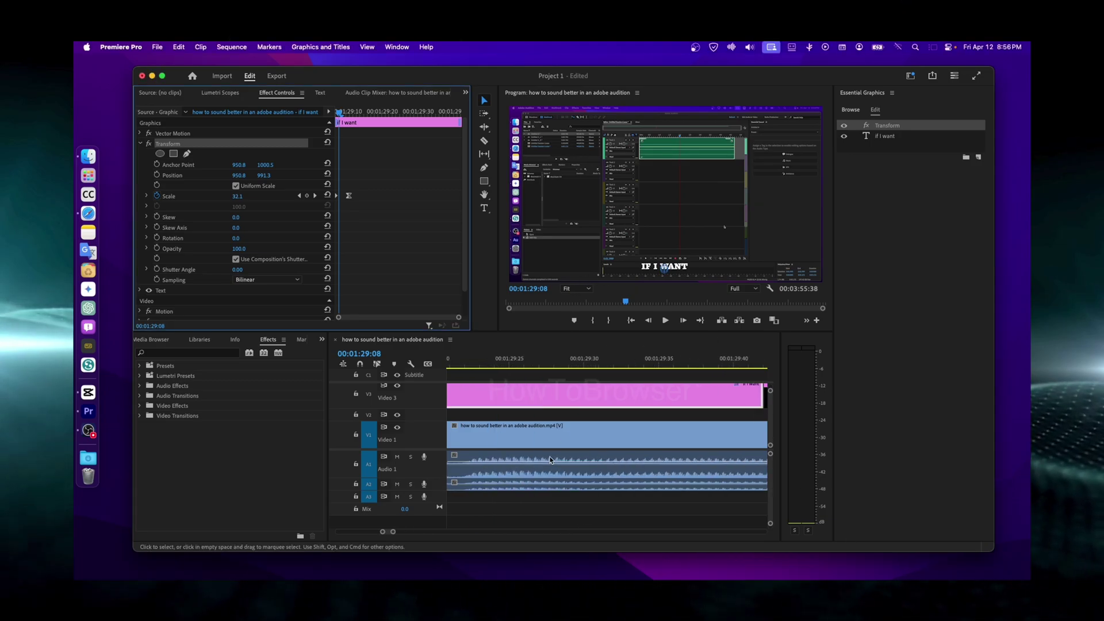
pyautogui.scroll(-5, 550, 449)
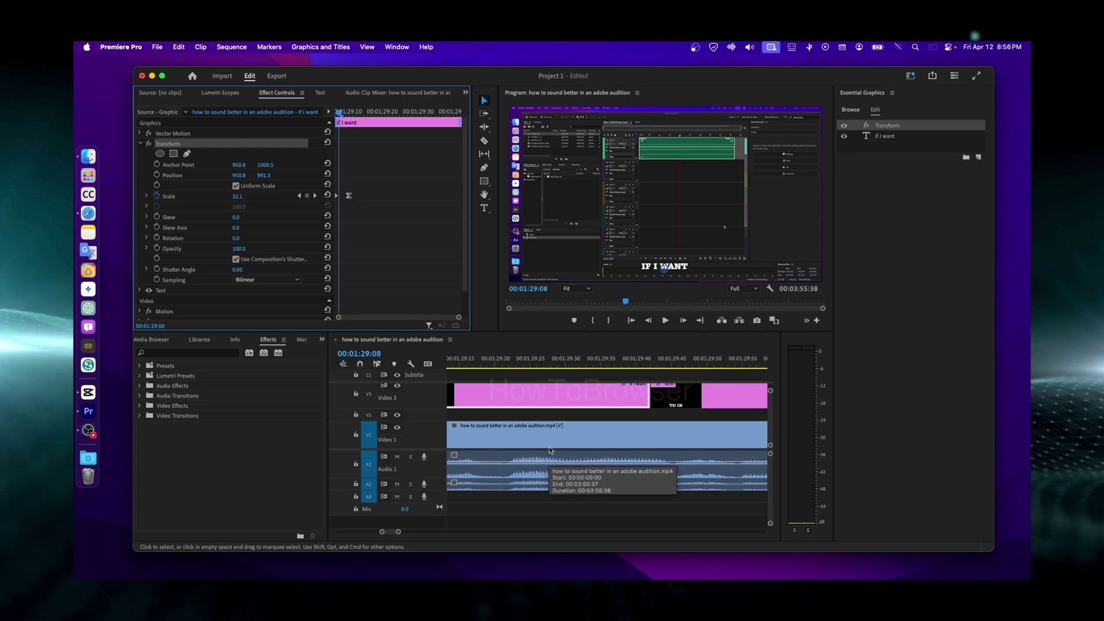
pyautogui.scroll(-10, 550, 450)
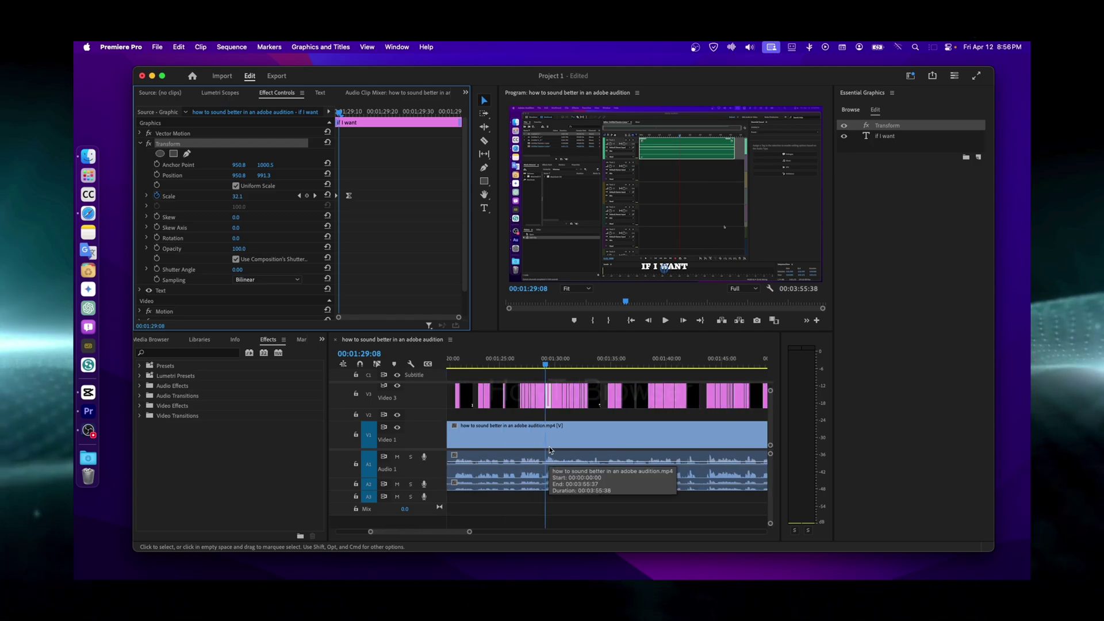
pyautogui.scroll(10, 549, 449)
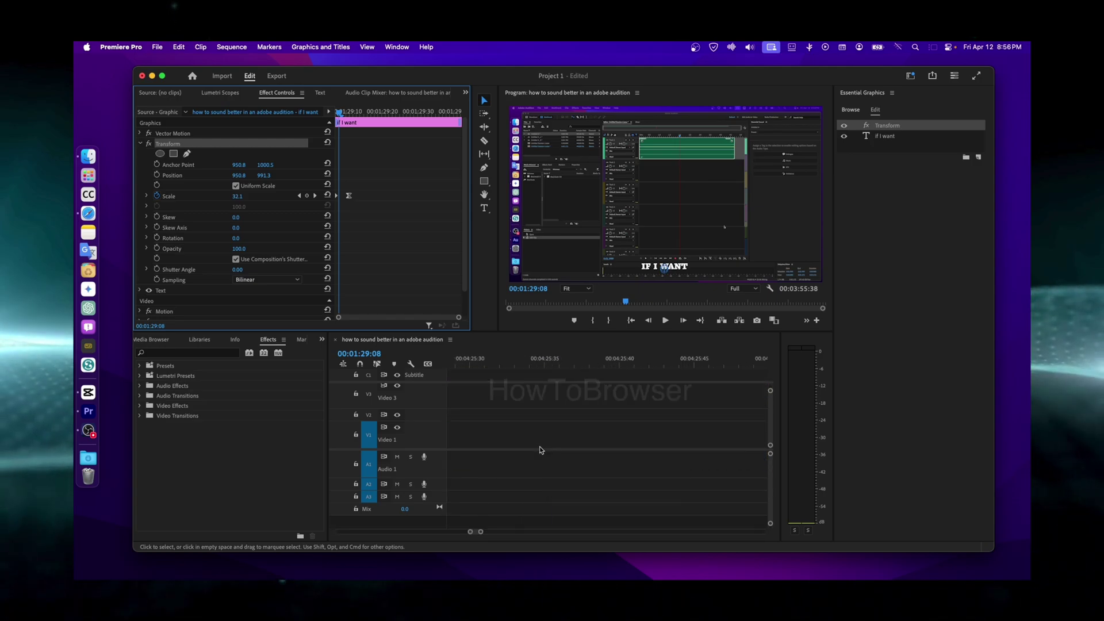
pyautogui.moveTo(470, 531); pyautogui.dragTo(445, 531)
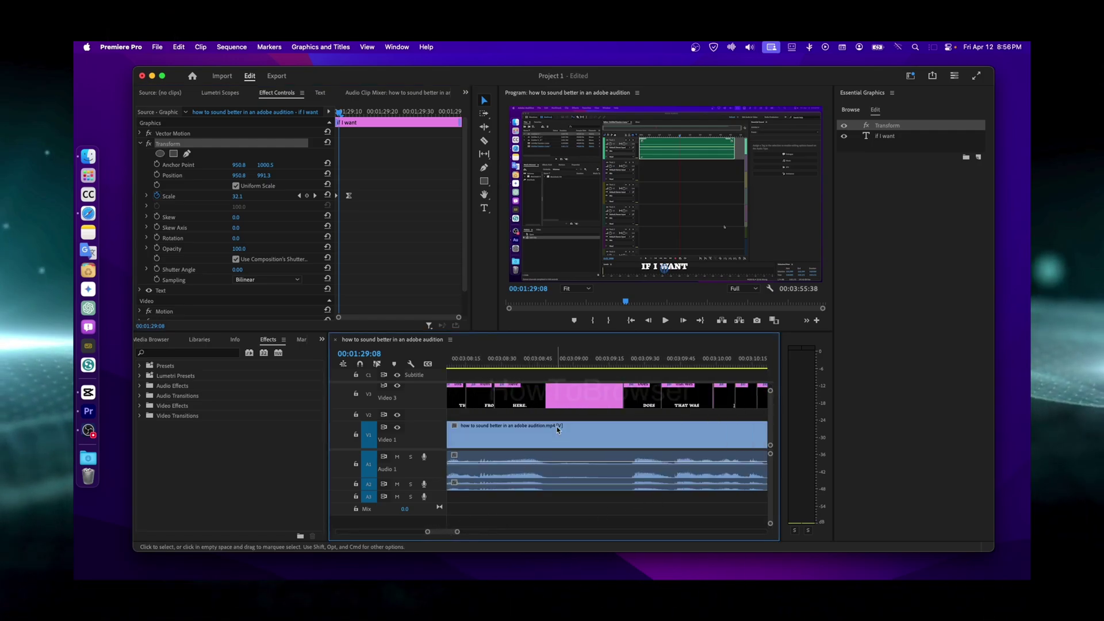
pyautogui.scroll(10, 557, 428)
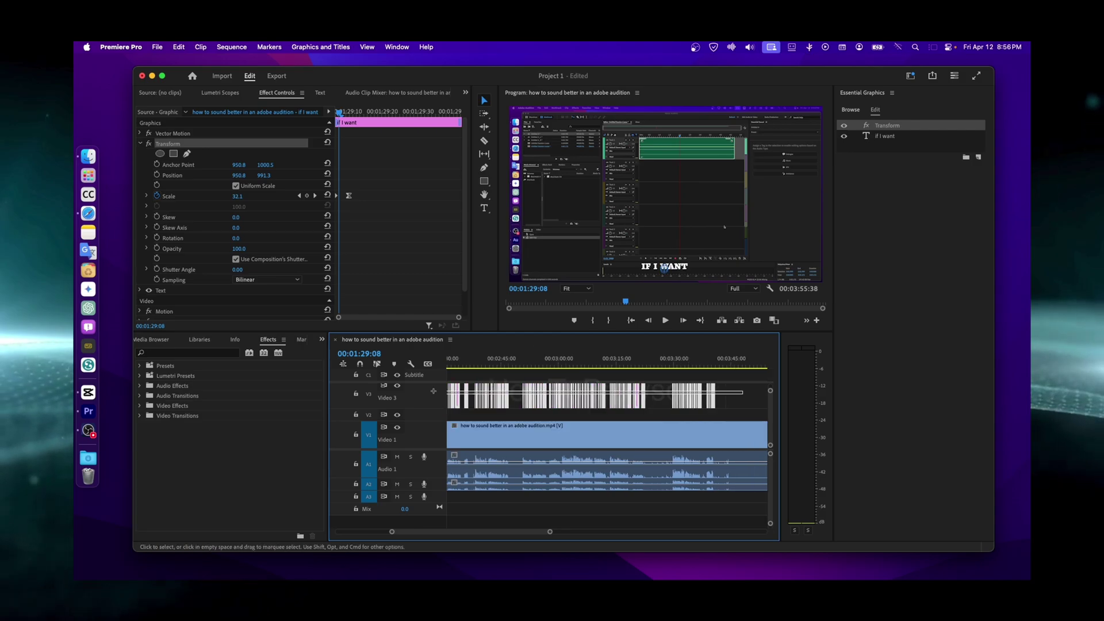
pyautogui.moveTo(336, 391); pyautogui.dragTo(336, 393)
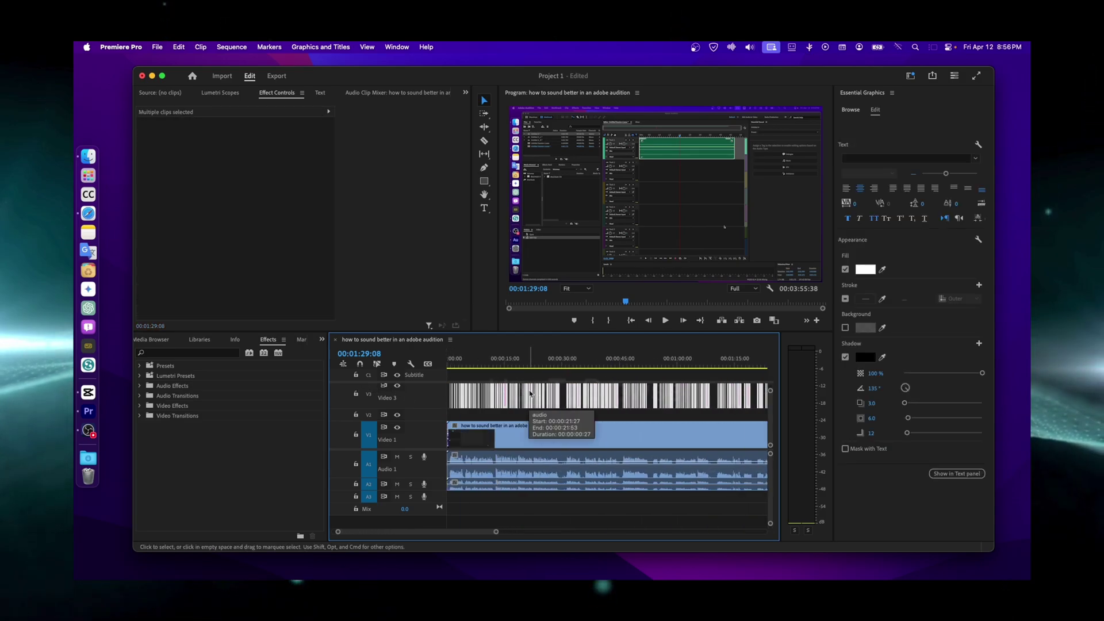
# Step: Play the sequence from about 00:00:28 to review the animated captions, then deselect the clips and return to 00:00:21:58
pyautogui.moveTo(536, 364); pyautogui.dragTo(555, 365)
pyautogui.press('space')
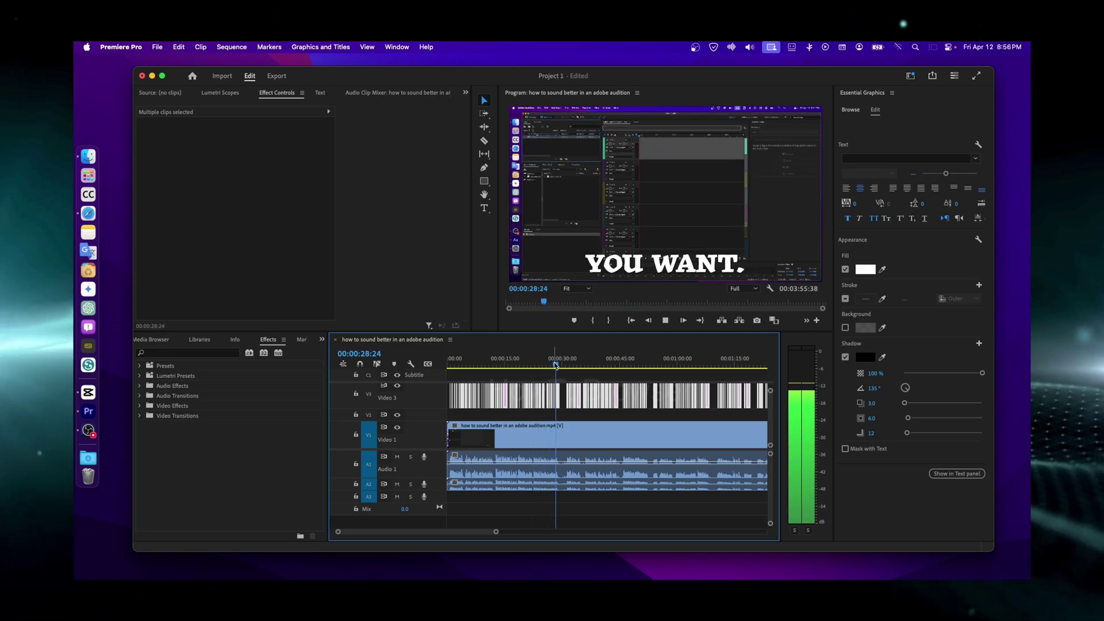
pyautogui.press('space')
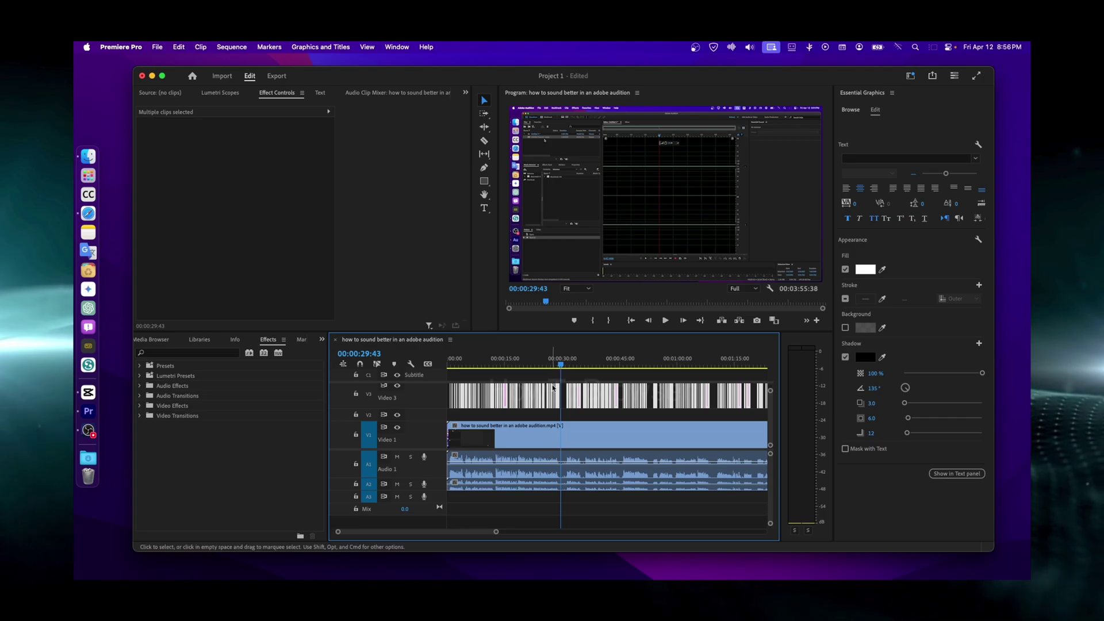
pyautogui.click(556, 381)
pyautogui.moveTo(584, 367); pyautogui.dragTo(533, 371)
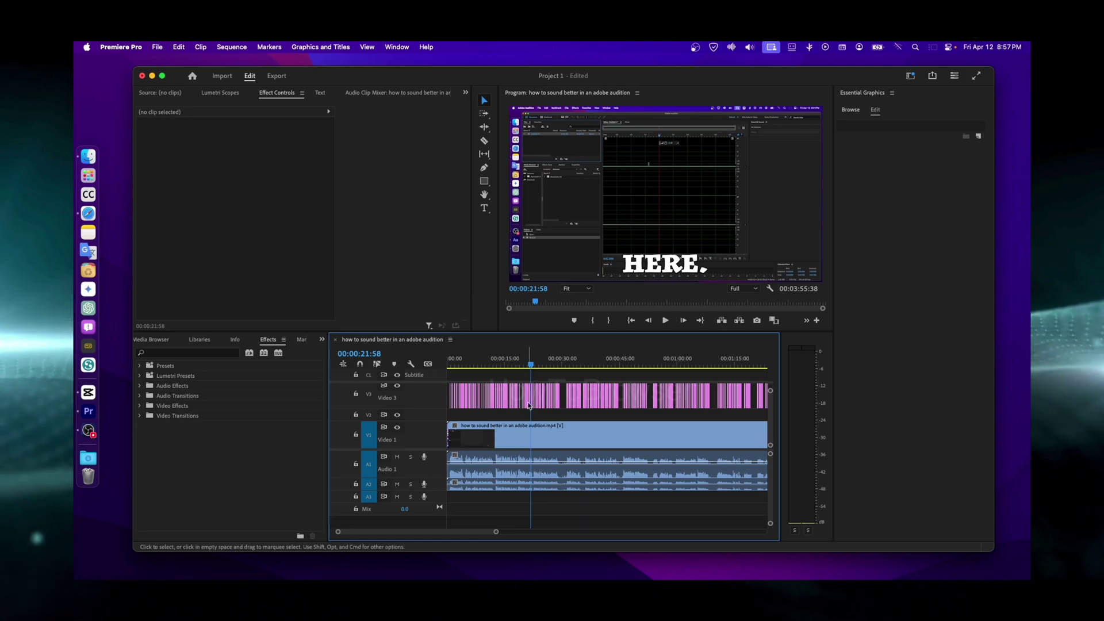
# Step: Examine the Transform effect and its Scale keyframes on the "this" caption graphic near 00:00:21
pyautogui.click(526, 397)
pyautogui.click(170, 144)
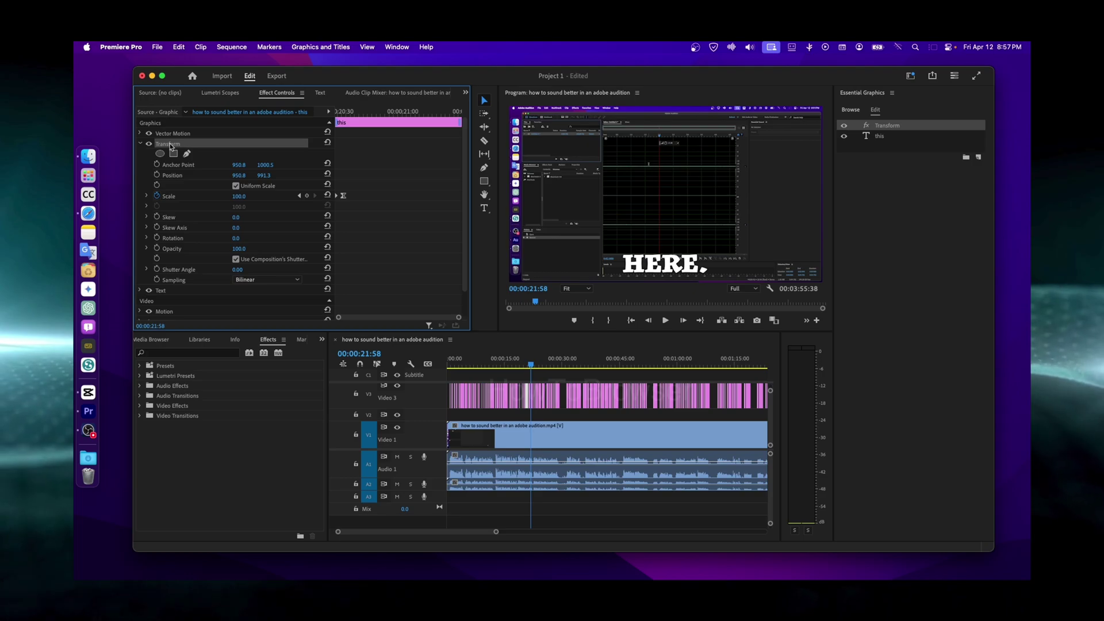
pyautogui.moveTo(337, 123); pyautogui.dragTo(343, 125)
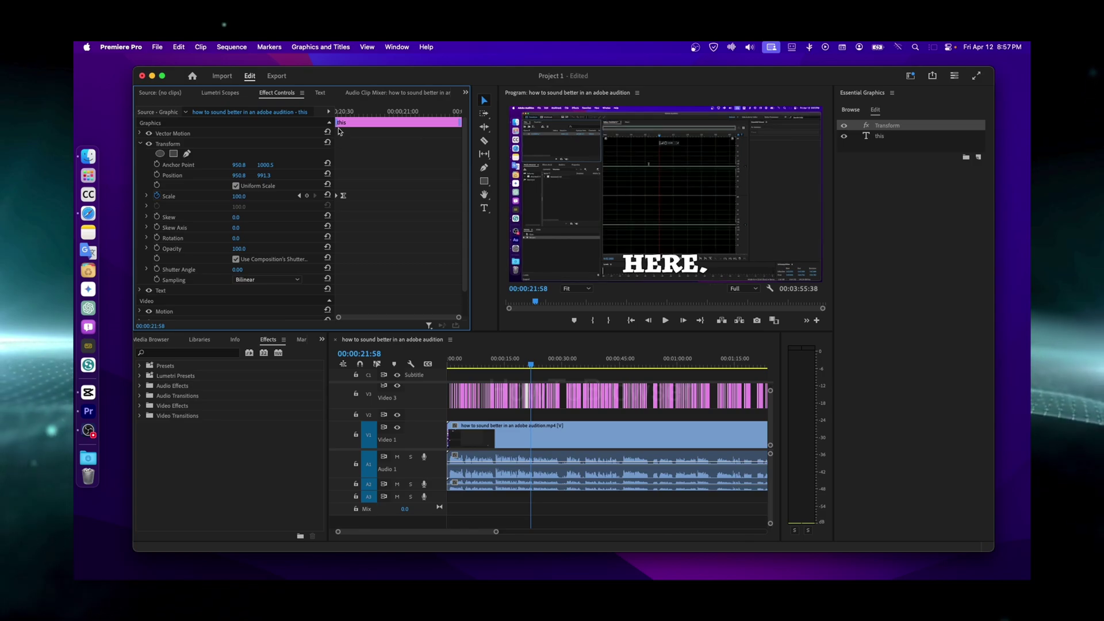
pyautogui.press('Right')
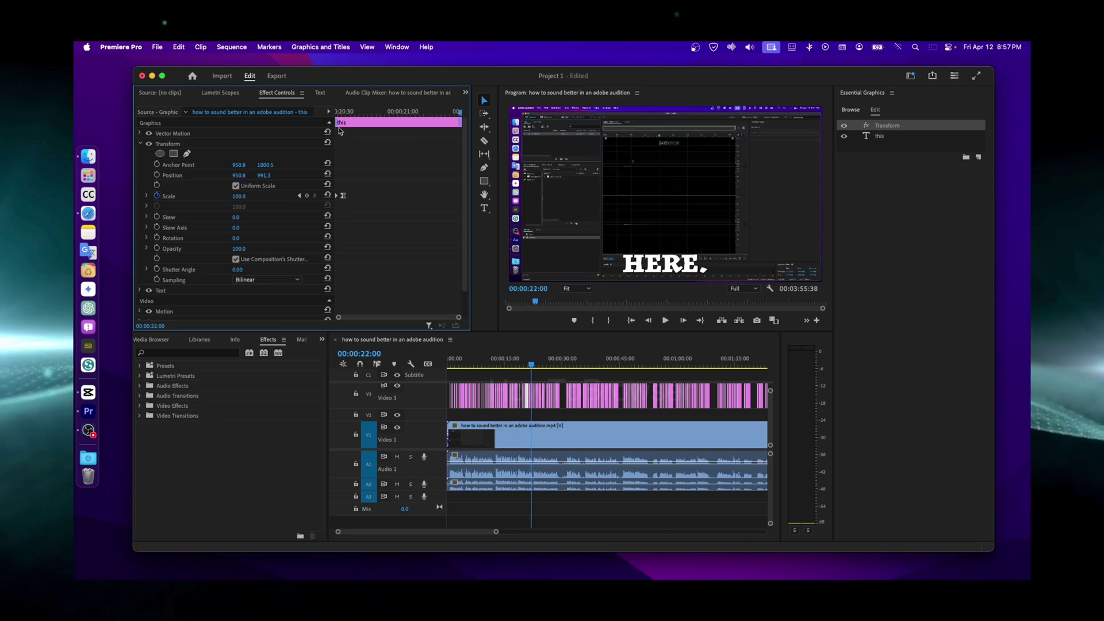
pyautogui.click(525, 377)
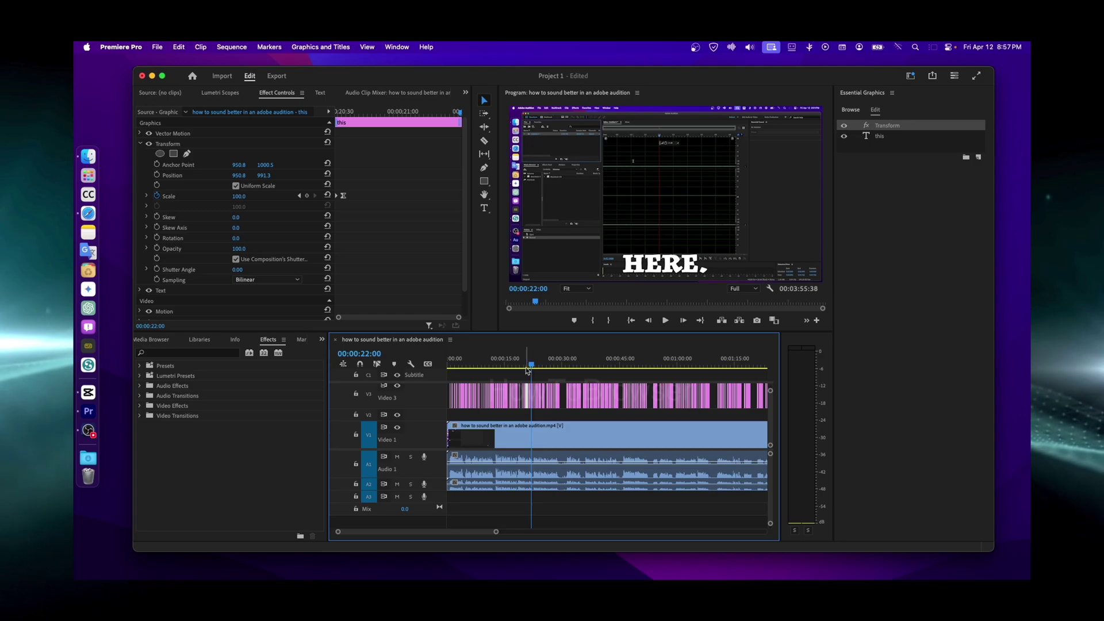
# Step: Step frame by frame through the start of the "this" caption graphic near 00:00:20:32 to check its scale-up
pyautogui.click(525, 368)
pyautogui.press('Right')
pyautogui.press('Right')
pyautogui.press('Right')
pyautogui.press('Right')
pyautogui.press('Right')
pyautogui.press('Right')
pyautogui.press('Right')
pyautogui.press('Right')
pyautogui.press('Left')
pyautogui.press('Left')
pyautogui.press('Right')
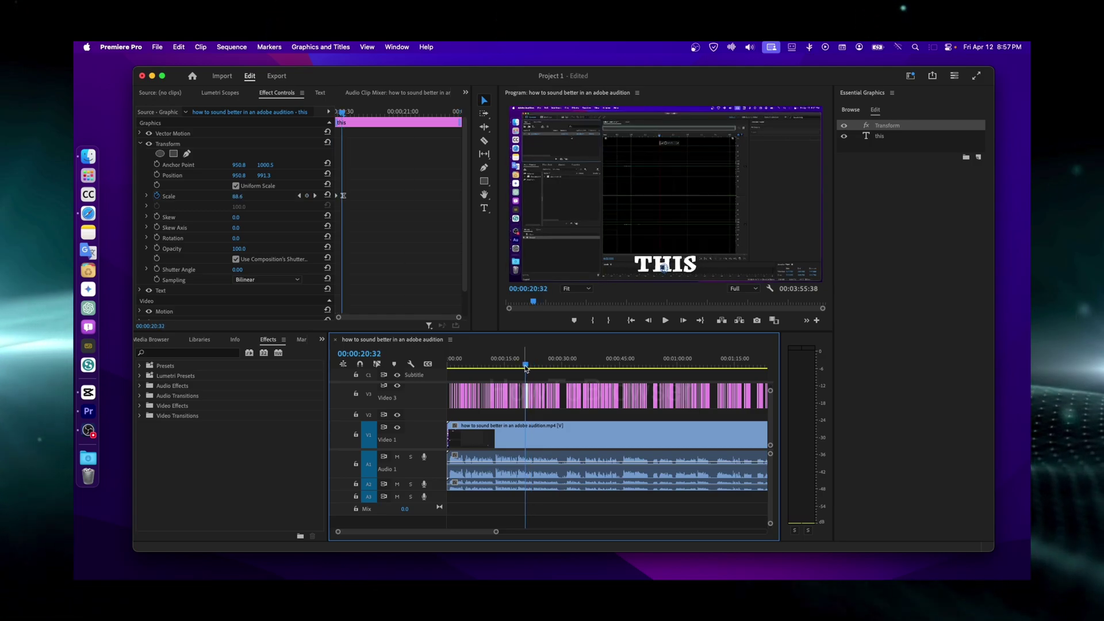
pyautogui.click(161, 146)
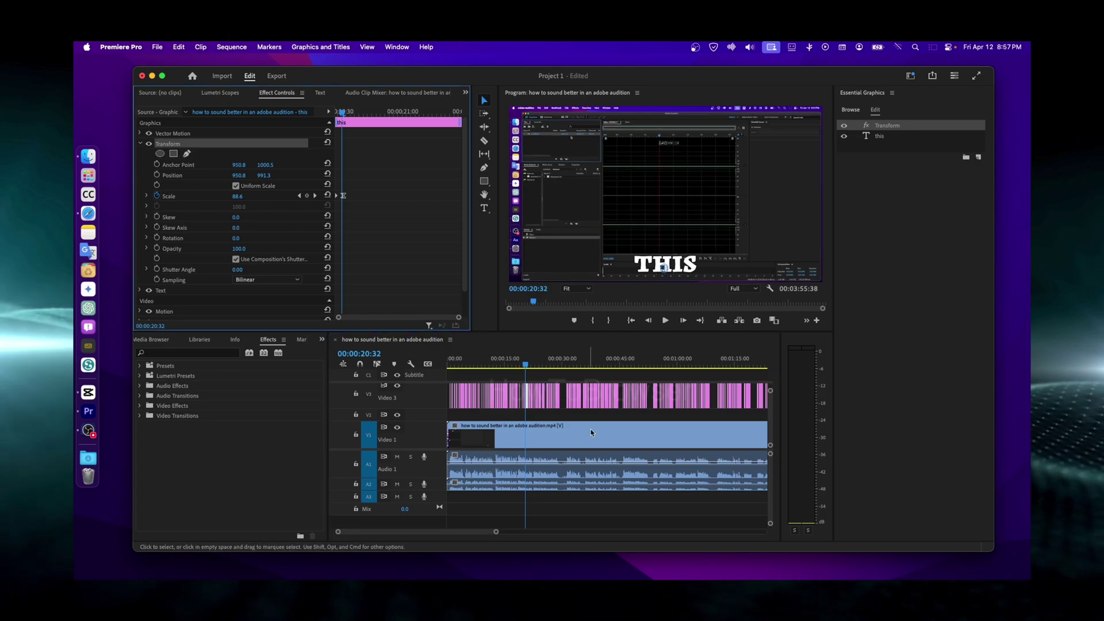
pyautogui.moveTo(702, 381); pyautogui.dragTo(449, 405)
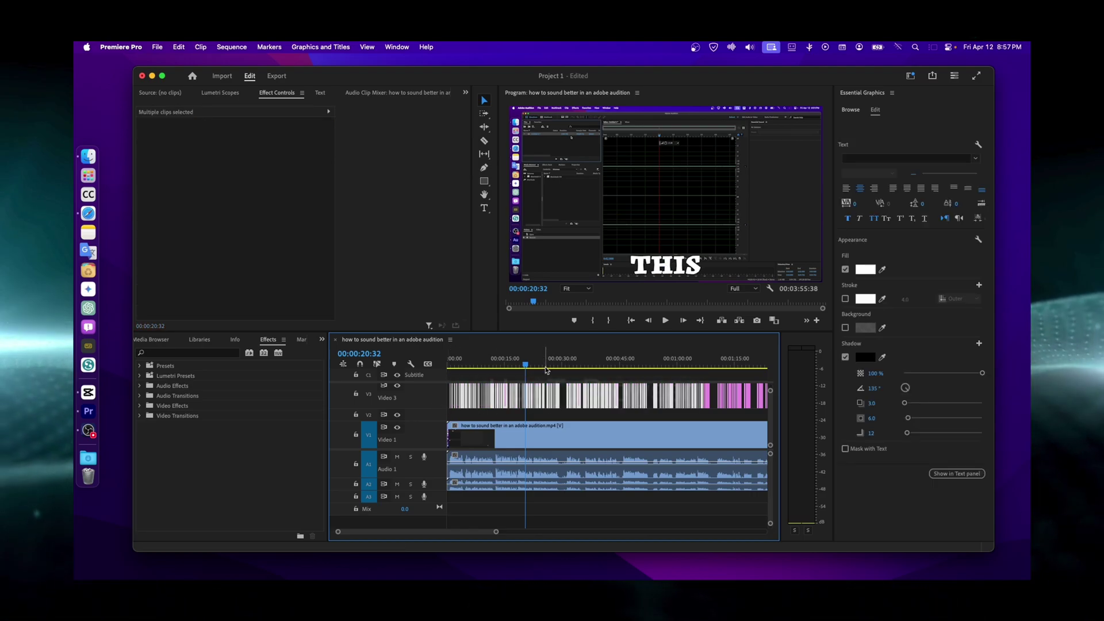
pyautogui.press('super+a')
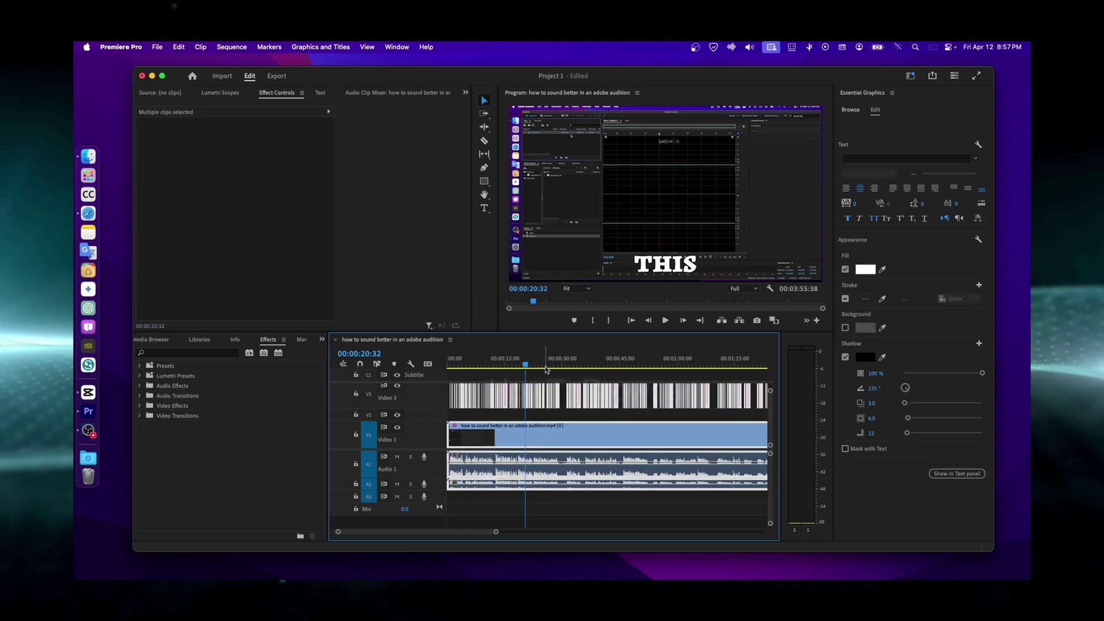
pyautogui.moveTo(524, 365); pyautogui.dragTo(562, 366)
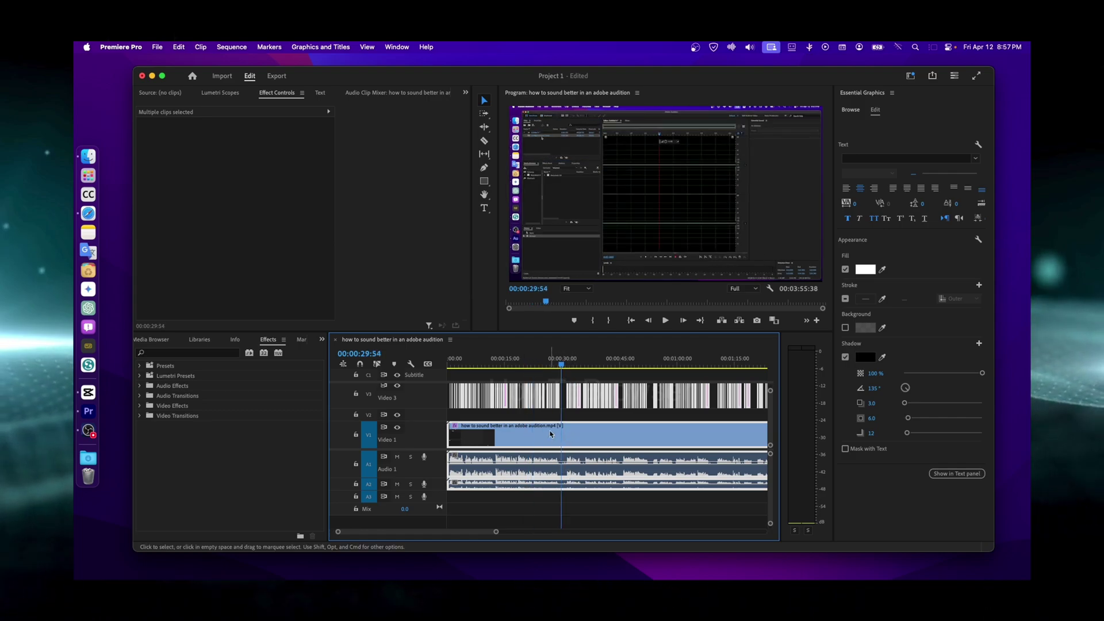
pyautogui.press('super+shift+a')
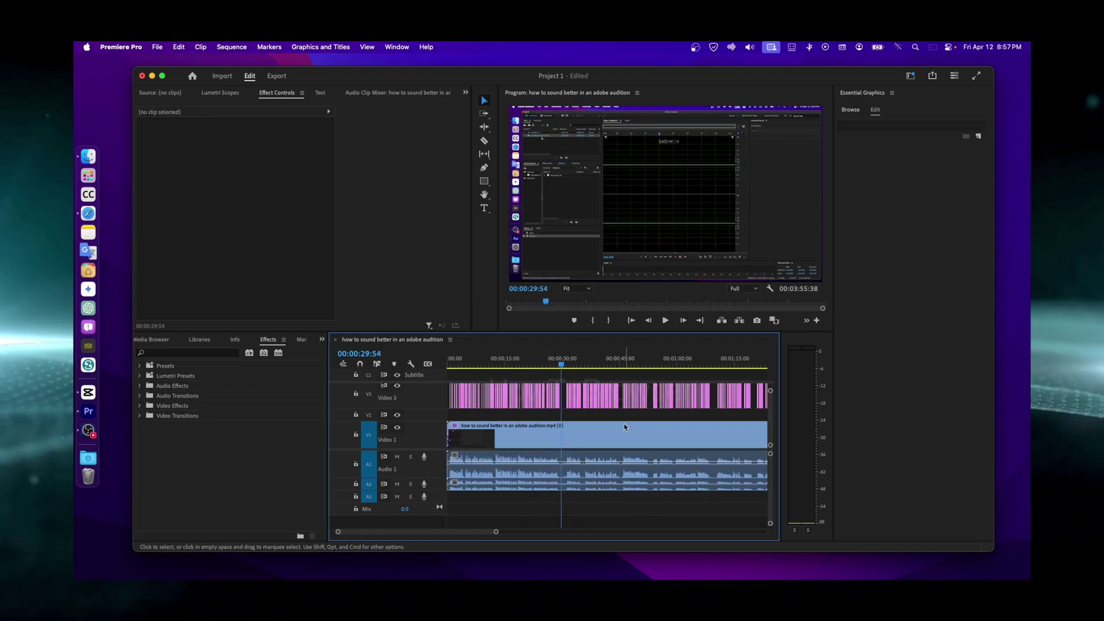
# Step: Select all caption graphics on the Video 3 track across the whole sequence, view the frame at 00:02:18:11, and deselect them
pyautogui.moveTo(496, 532); pyautogui.dragTo(637, 540)
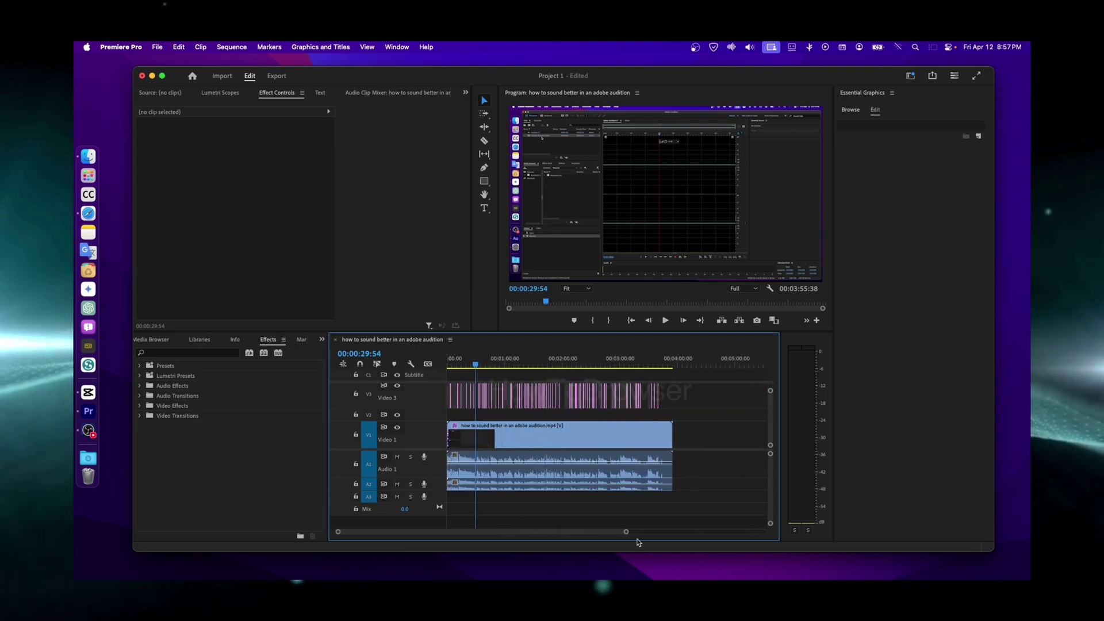
pyautogui.moveTo(676, 391); pyautogui.dragTo(422, 394)
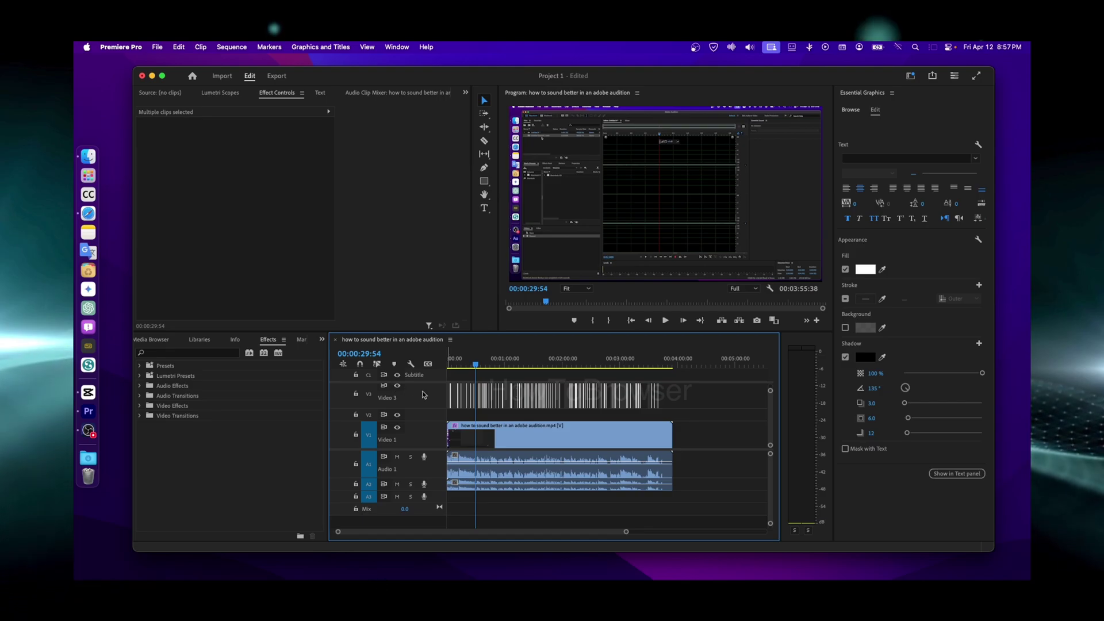
pyautogui.click(580, 363)
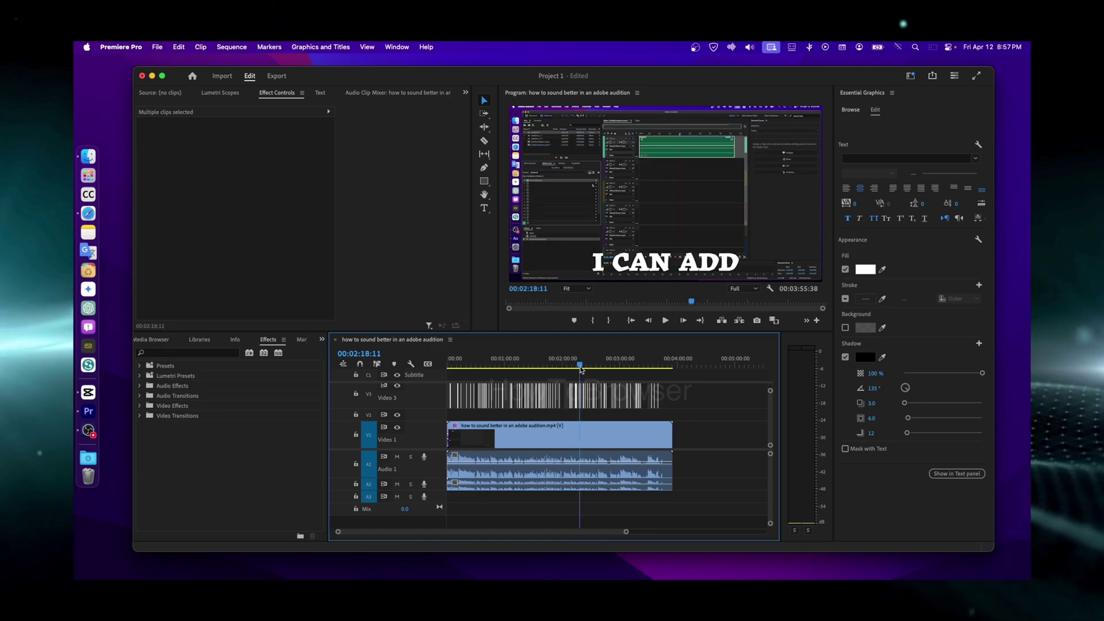
pyautogui.click(641, 403)
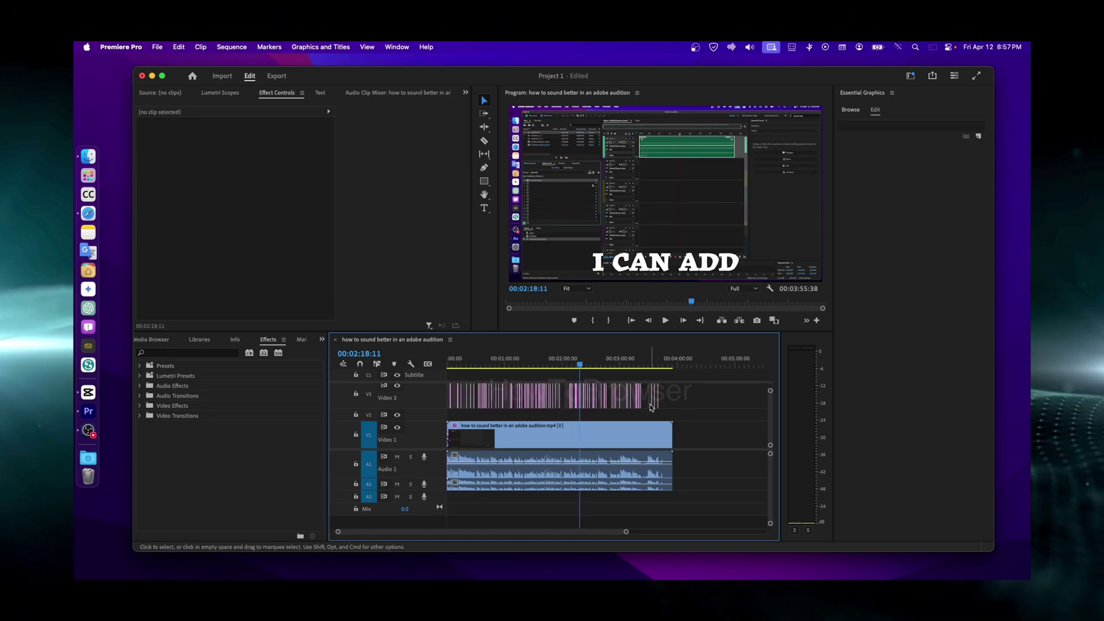